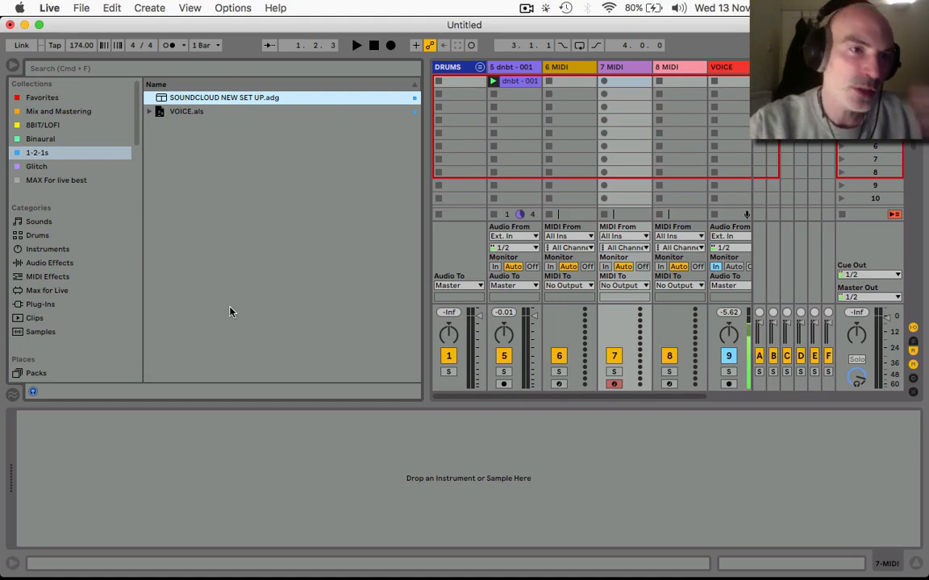
Load the Auto Filter audio effect onto the 5 dnbt - 001 track.
{"action": "left_click", "coordinate": [62, 266]}
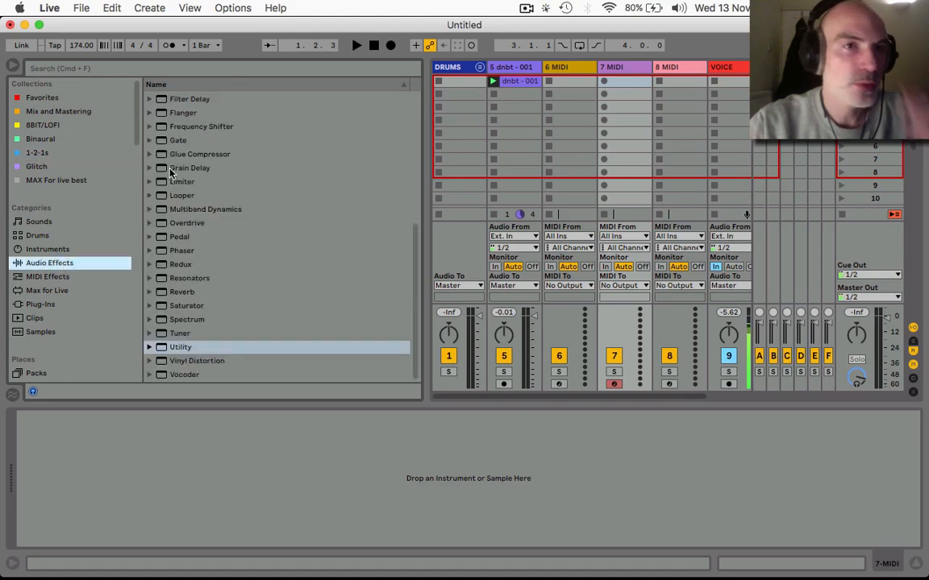
{"action": "scroll", "coordinate": [186, 186], "scroll_direction": "up", "scroll_amount": 6}
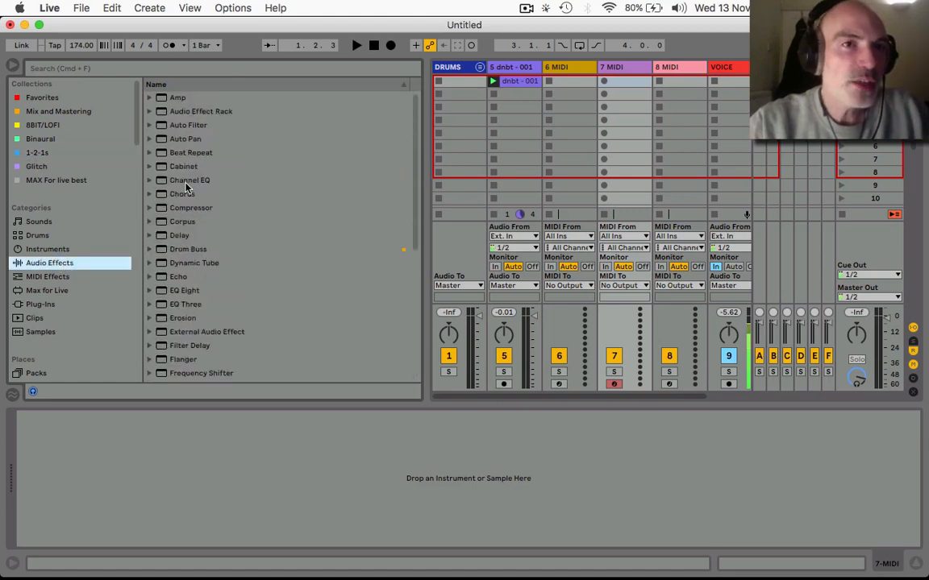
{"action": "left_click", "coordinate": [191, 126]}
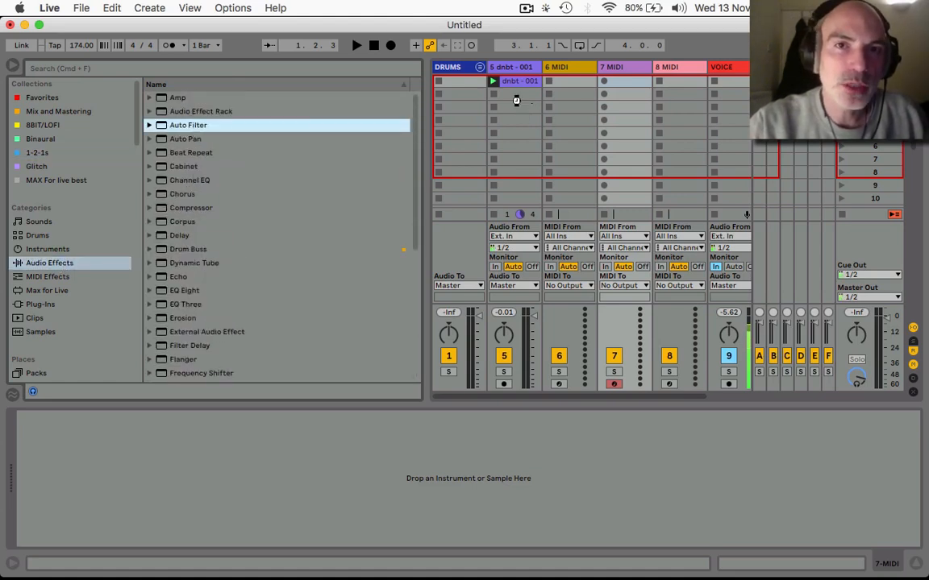
{"action": "left_click_drag", "start_coordinate": [516, 100], "coordinate": [517, 103]}
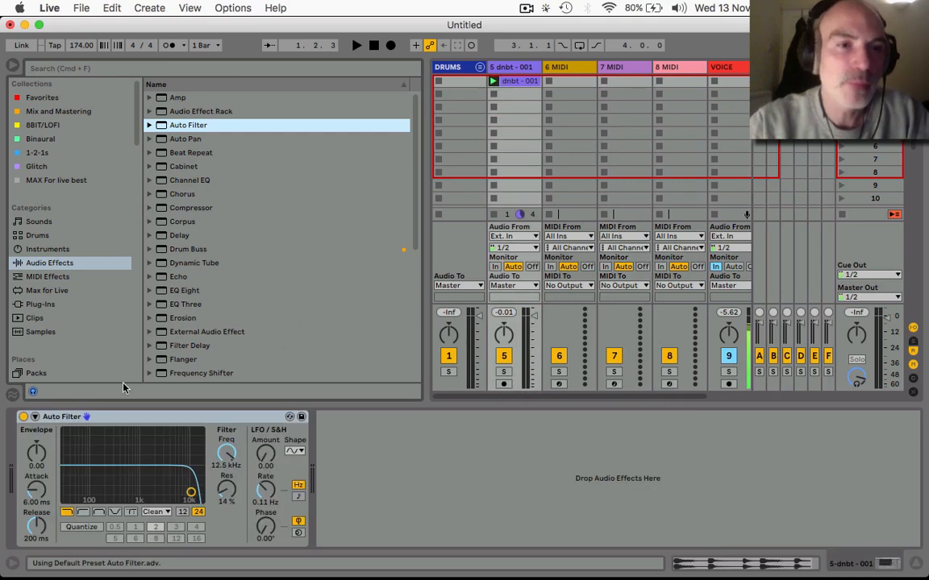
Audition the drum loop with Auto Filter bypassed, and turn the effect back on.
{"action": "left_click", "coordinate": [23, 417]}
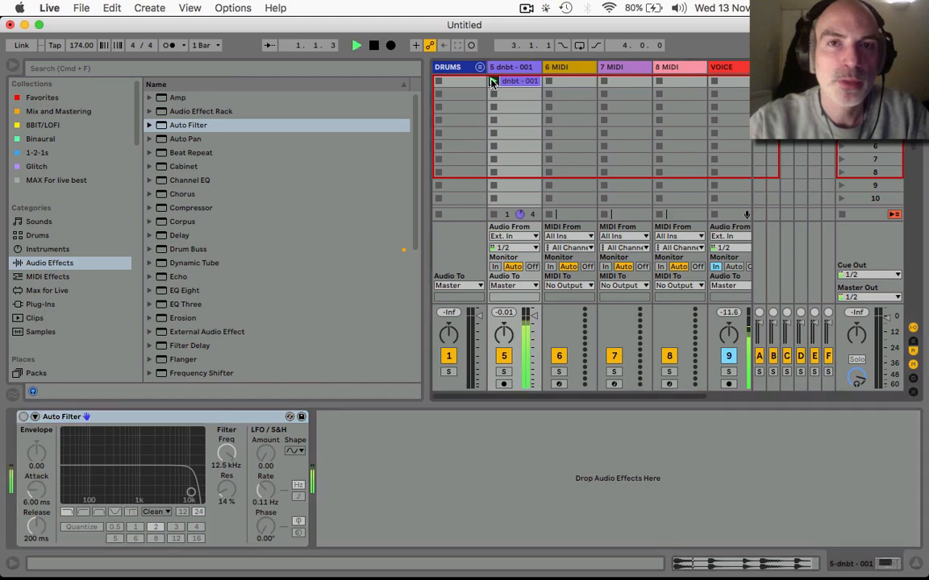
{"action": "key", "text": "space"}
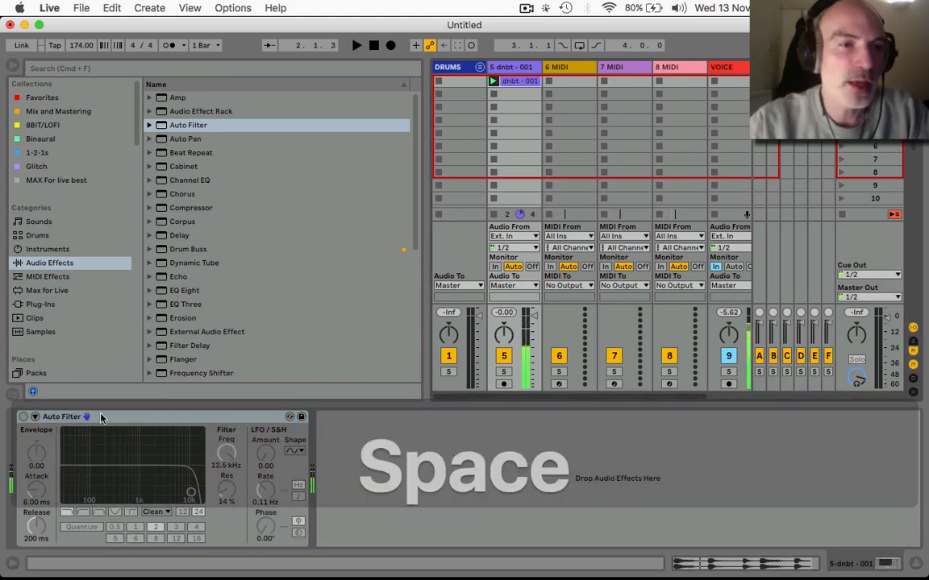
{"action": "left_click", "coordinate": [23, 417]}
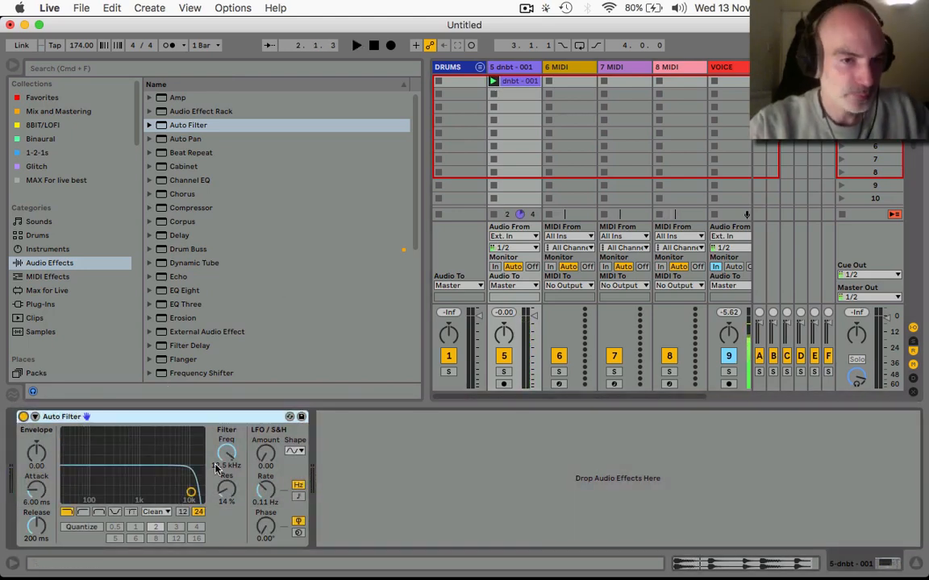
Lower Auto Filter's frequency to 140 Hz, audition the loop, and switch the filter circuit to MS2.
{"action": "left_click_drag", "start_coordinate": [226, 450], "coordinate": [227, 451]}
{"action": "key", "text": "space"}
{"action": "key", "text": "space"}
{"action": "left_click", "coordinate": [158, 514]}
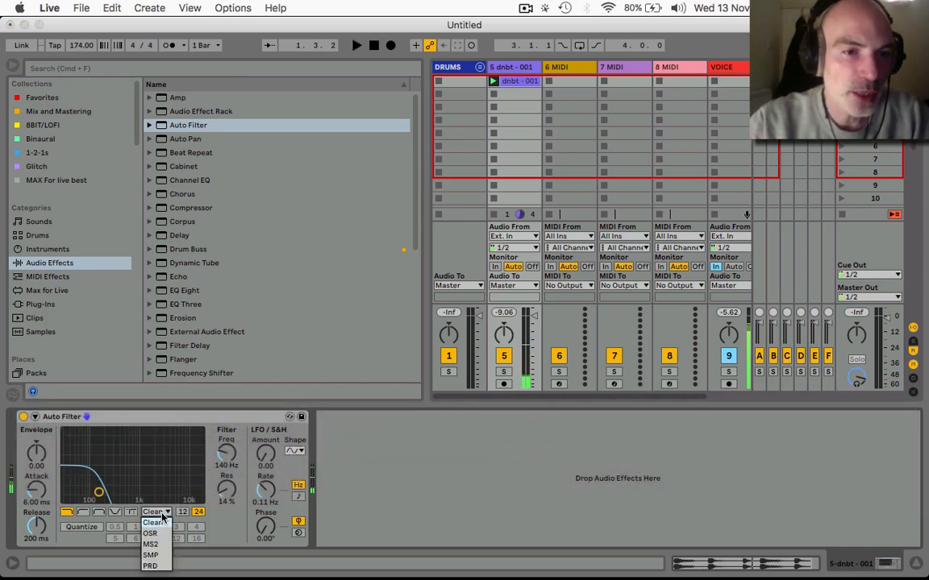
{"action": "left_click", "coordinate": [162, 545]}
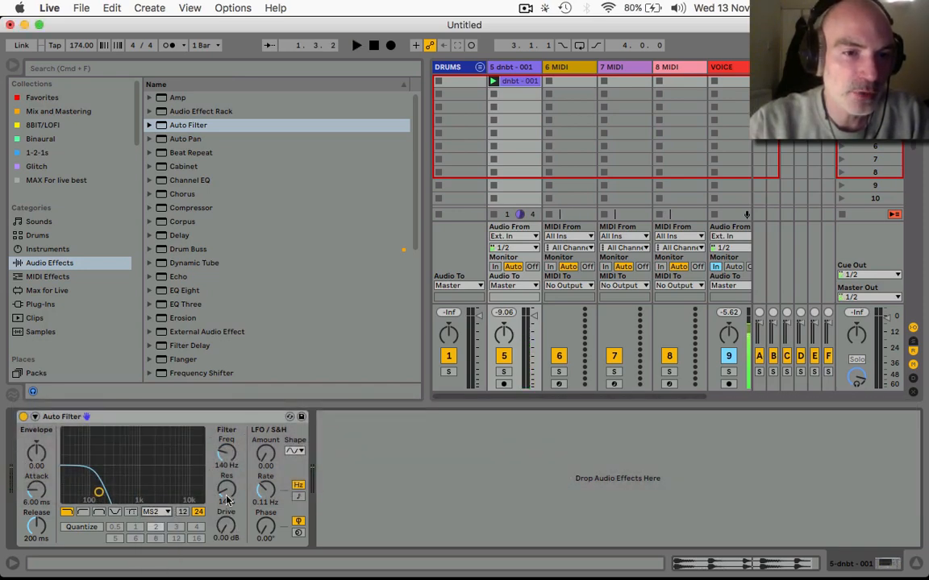
Raise the filter resonance to 81 %, and shorten the envelope attack to 0.10 ms and release to 6.45 ms.
{"action": "left_click_drag", "start_coordinate": [224, 493], "coordinate": [223, 482]}
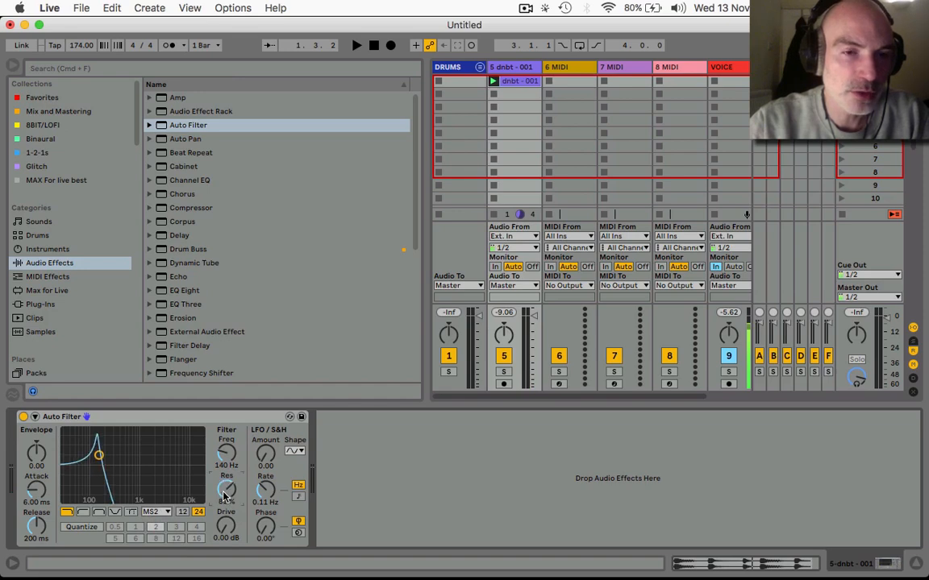
{"action": "key", "text": "space"}
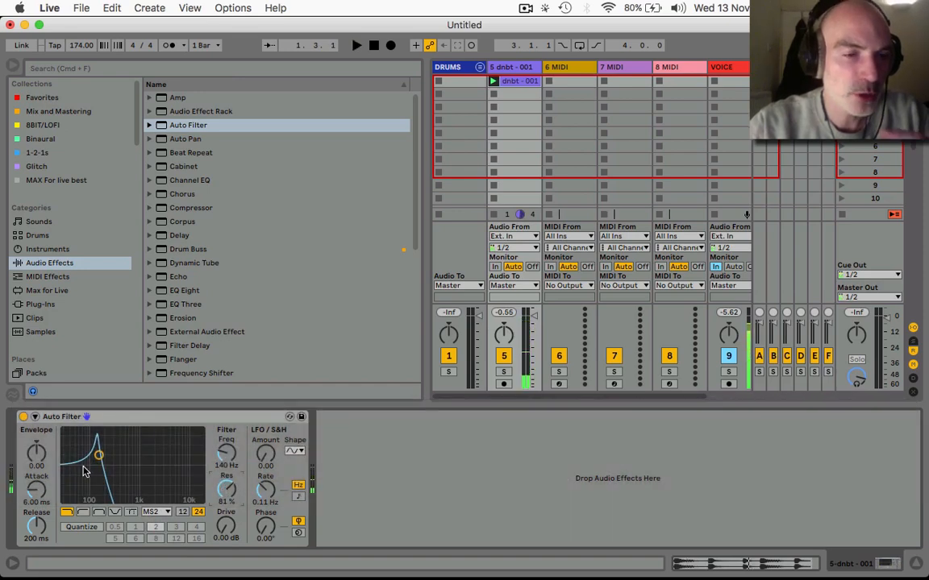
{"action": "left_click_drag", "start_coordinate": [37, 490], "coordinate": [37, 551]}
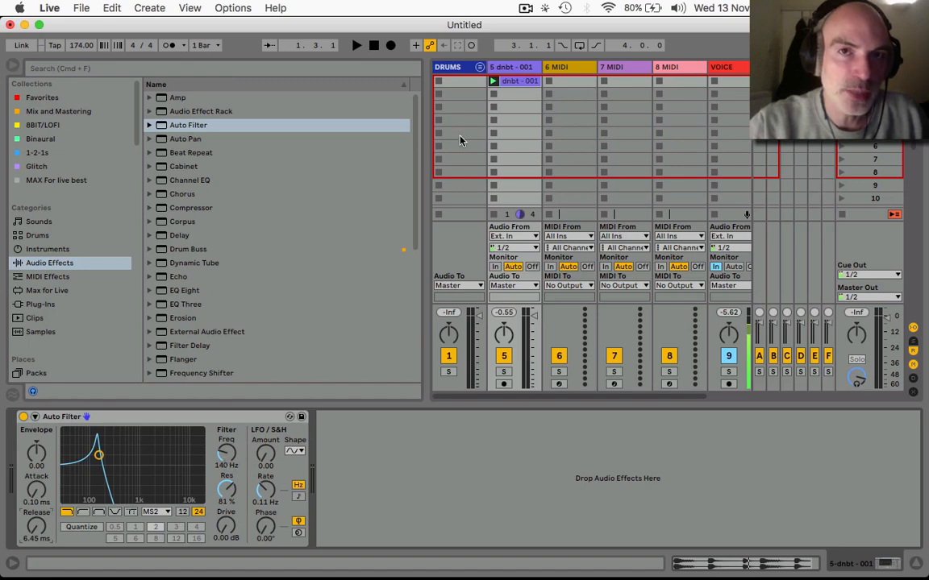
Align the first transient of the dnbt - 001 clip with 1.1.1 by moving its warp marker to the clip start.
{"action": "double_click", "coordinate": [511, 81]}
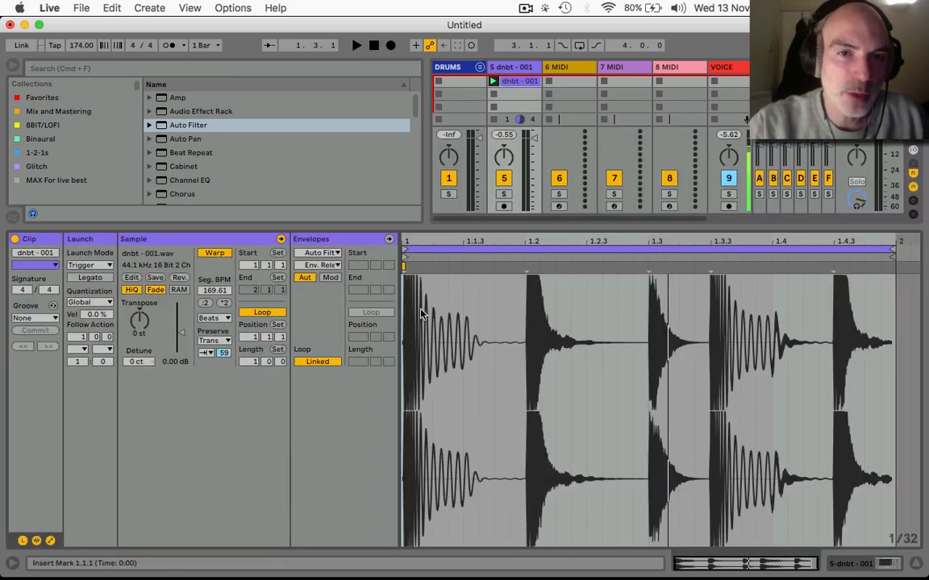
{"action": "left_click_drag", "start_coordinate": [407, 241], "coordinate": [410, 249]}
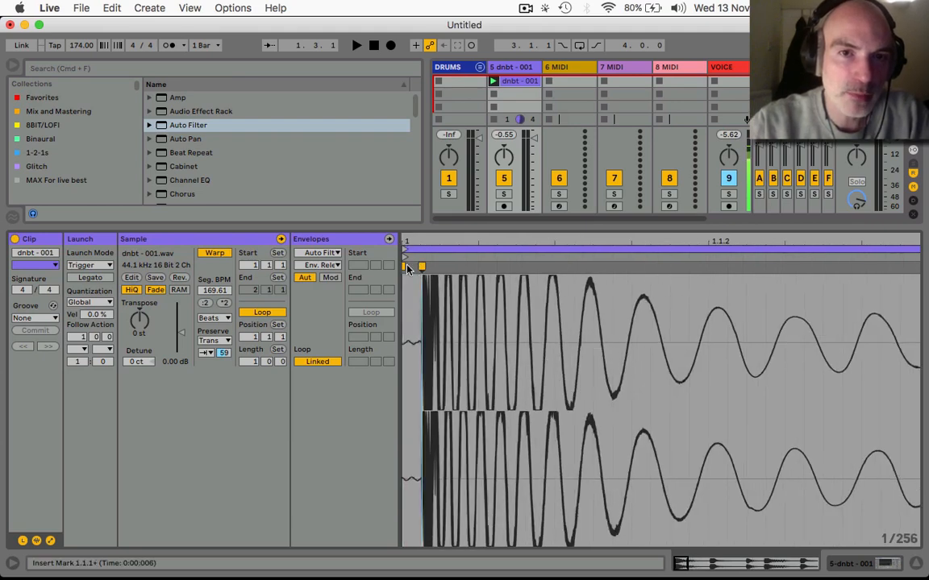
{"action": "left_click", "coordinate": [404, 265]}
{"action": "left_click_drag", "start_coordinate": [422, 266], "coordinate": [404, 266]}
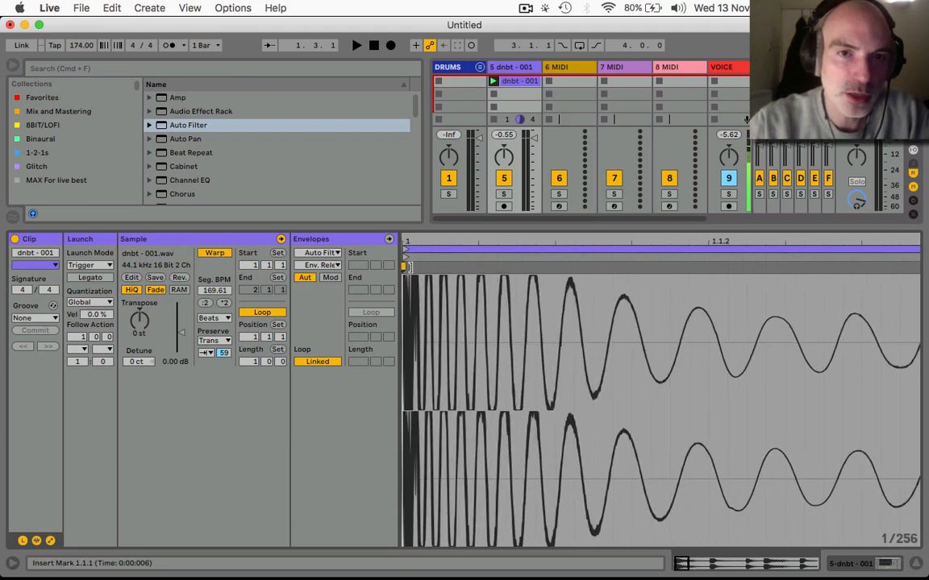
{"action": "left_click_drag", "start_coordinate": [450, 241], "coordinate": [369, 216]}
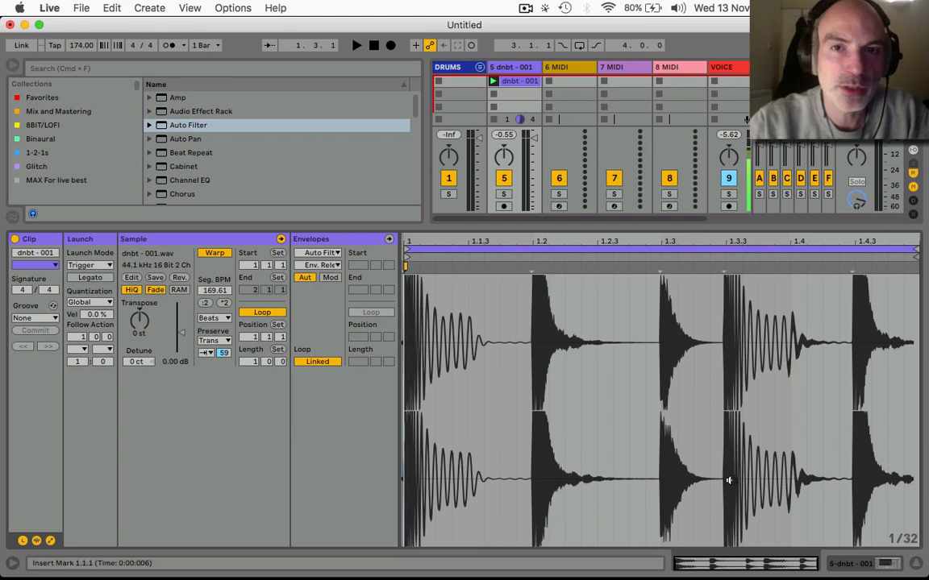
Hide the browser and show the device chain of the 5 dnbt - 001 track.
{"action": "left_click", "coordinate": [916, 566]}
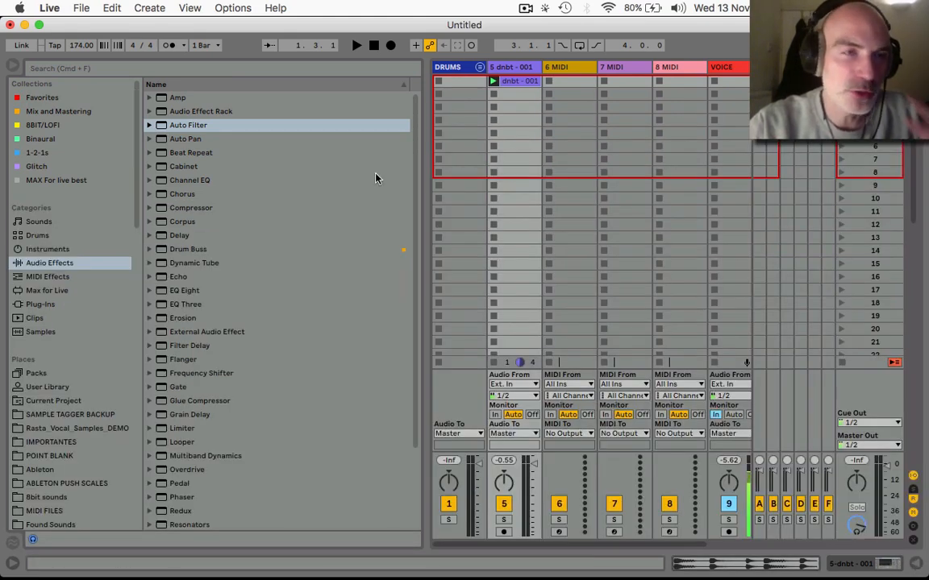
{"action": "left_click", "coordinate": [13, 66]}
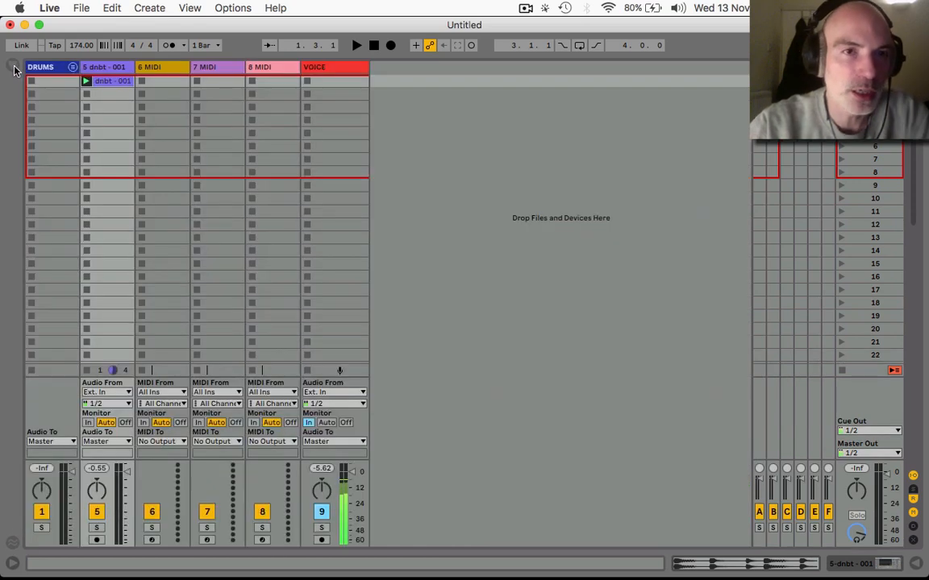
{"action": "left_click", "coordinate": [105, 68]}
{"action": "left_click", "coordinate": [832, 564]}
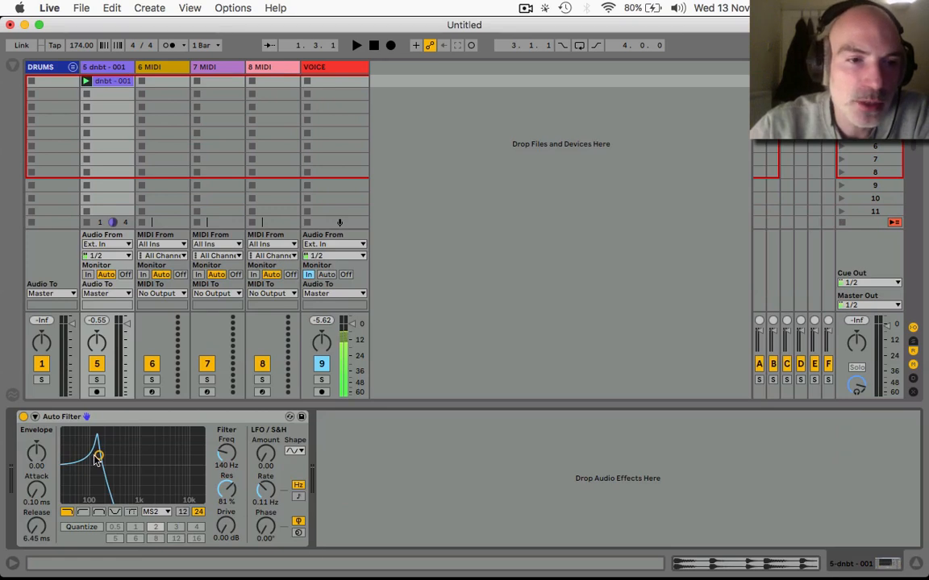
While auditioning the loop, set Auto Filter's envelope amount to 96.8 and its filter to 128 Hz with 61 % resonance.
{"action": "key", "text": "space"}
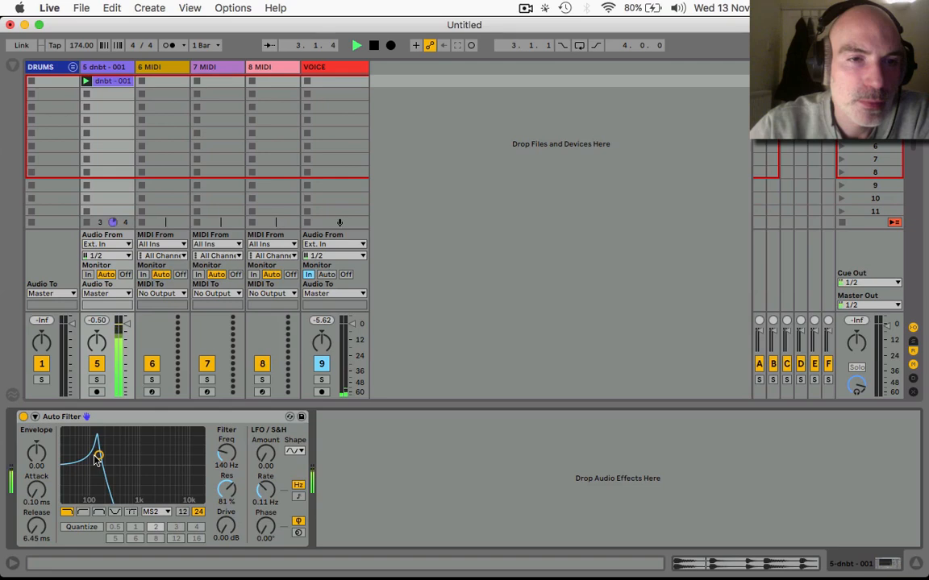
{"action": "key", "text": "space"}
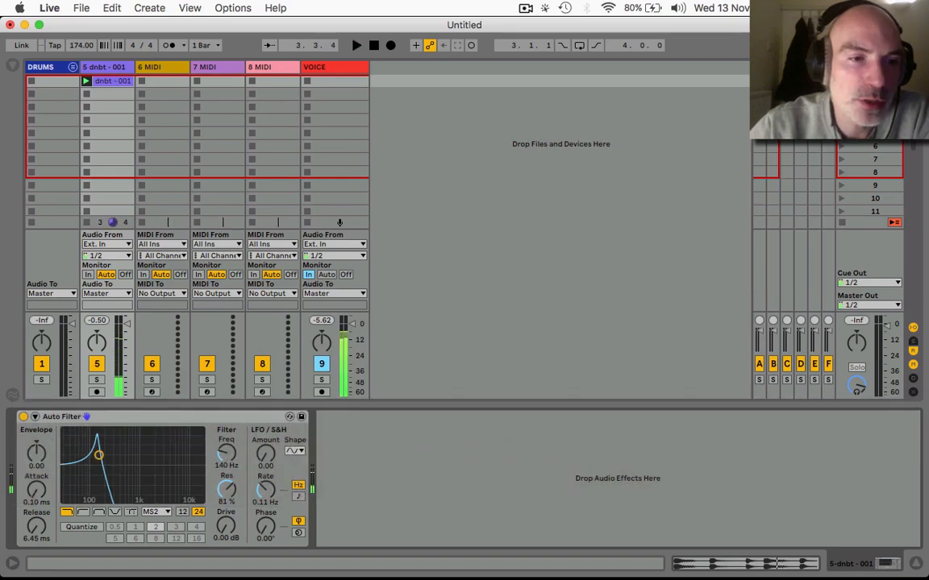
{"action": "left_click_drag", "start_coordinate": [35, 456], "coordinate": [35, 427]}
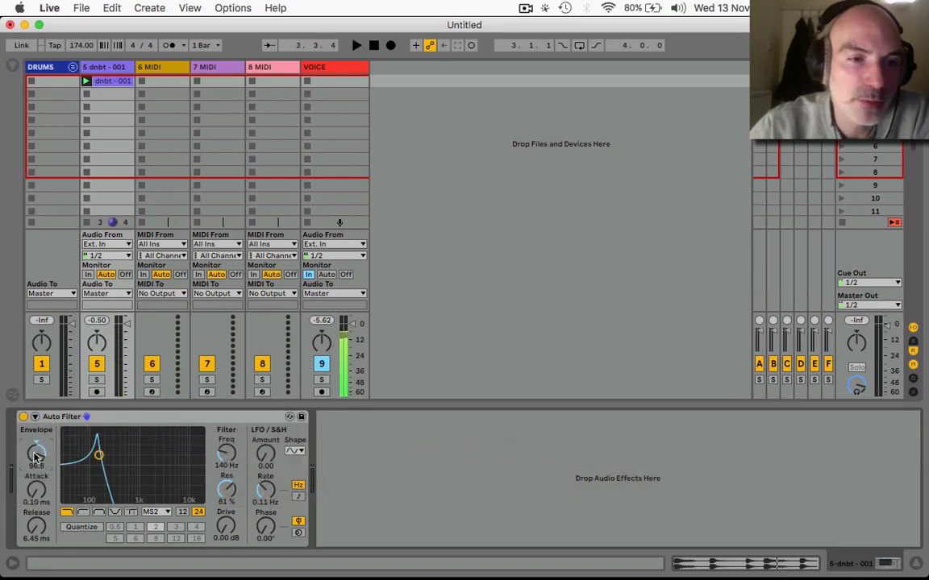
{"action": "key", "text": "space"}
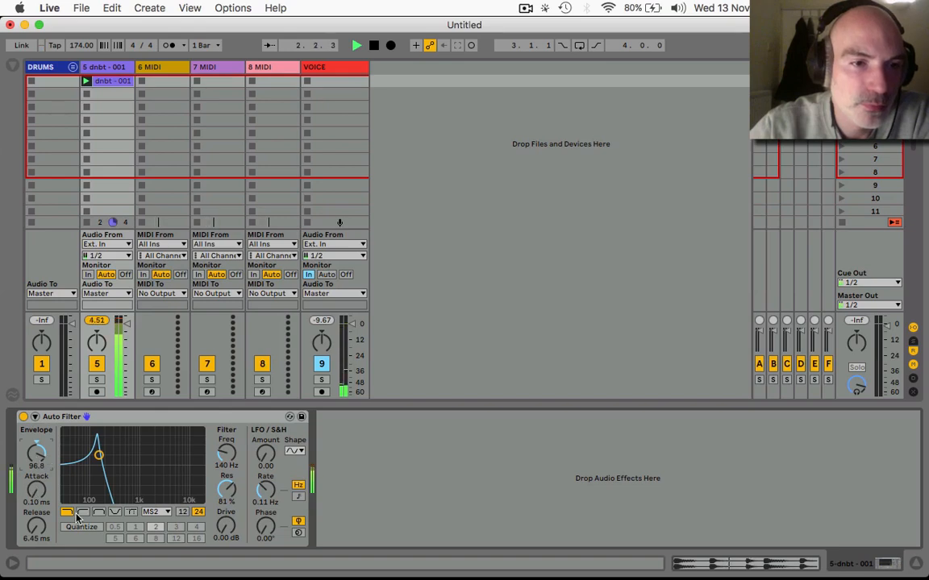
{"action": "left_click_drag", "start_coordinate": [98, 455], "coordinate": [97, 470]}
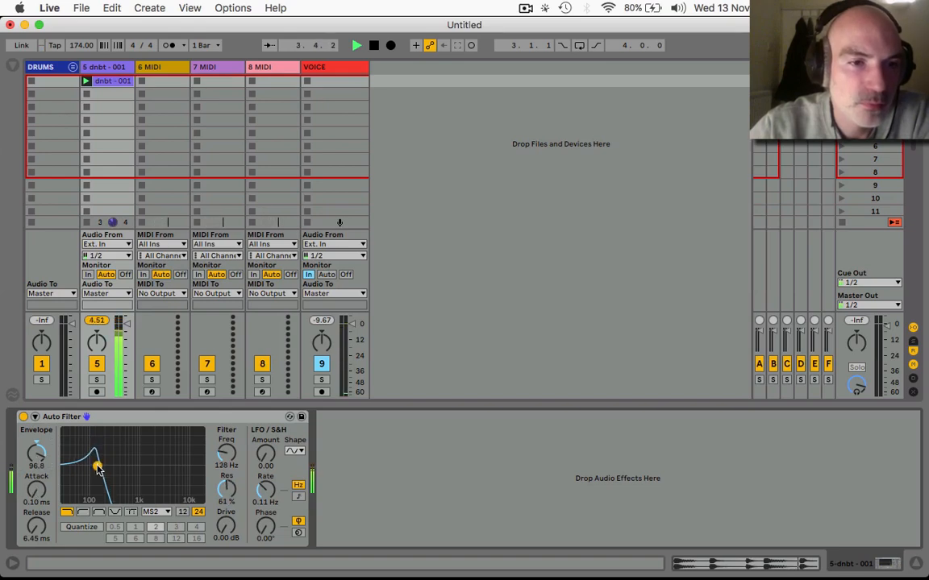
{"action": "key", "text": "space"}
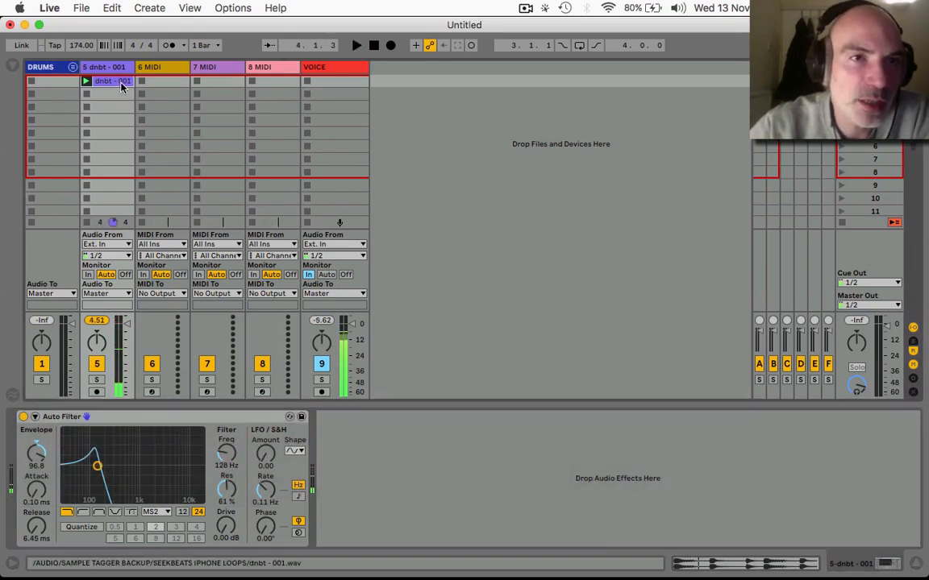
Review the dnbt - 001 clip's waveform, and set Auto Filter's envelope attack and release both to 0.10 ms after trying a slower attack.
{"action": "double_click", "coordinate": [121, 87]}
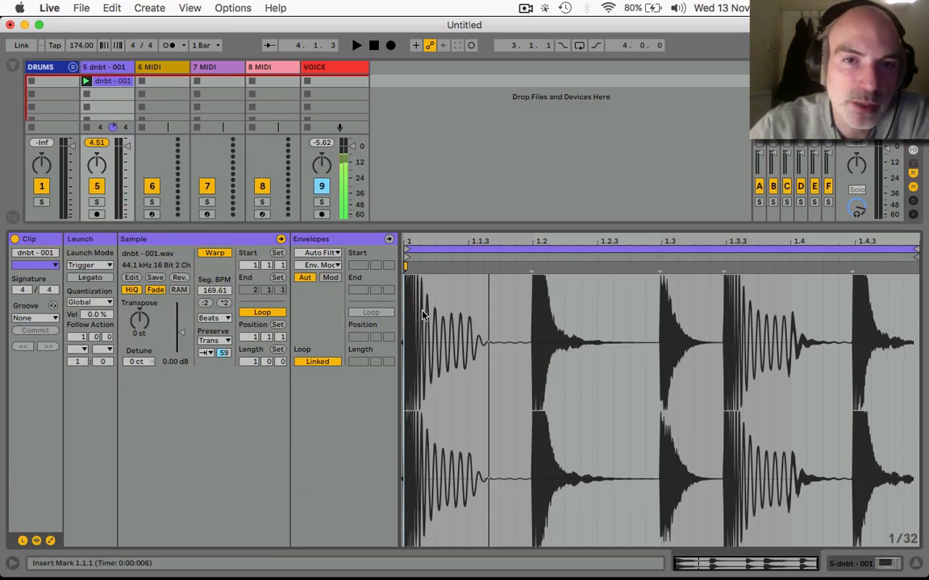
{"action": "left_click_drag", "start_coordinate": [416, 242], "coordinate": [416, 218]}
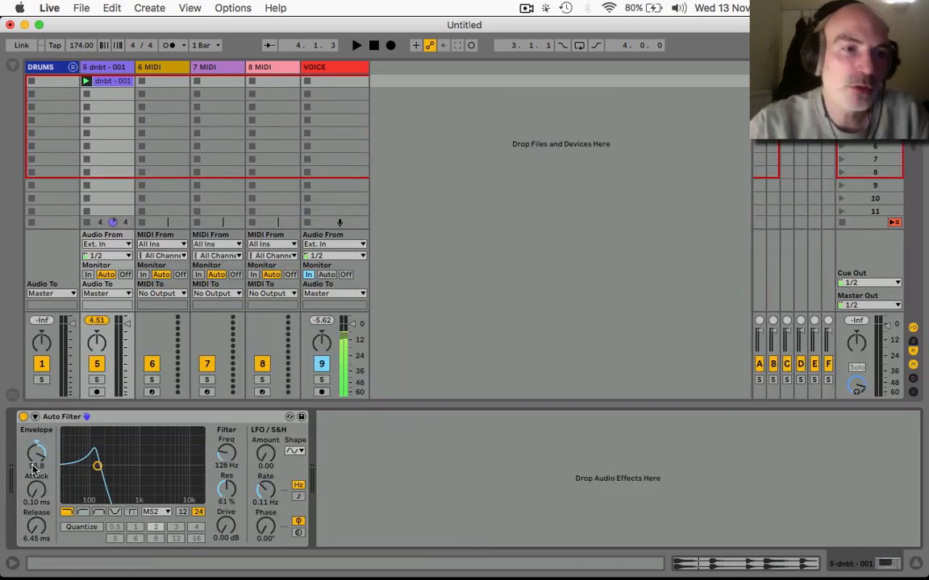
{"action": "mouse_move", "coordinate": [39, 486]}
{"action": "left_mouse_down"}
{"action": "mouse_move", "coordinate": [39, 470]}
{"action": "mouse_move", "coordinate": [39, 489]}
{"action": "left_mouse_up"}
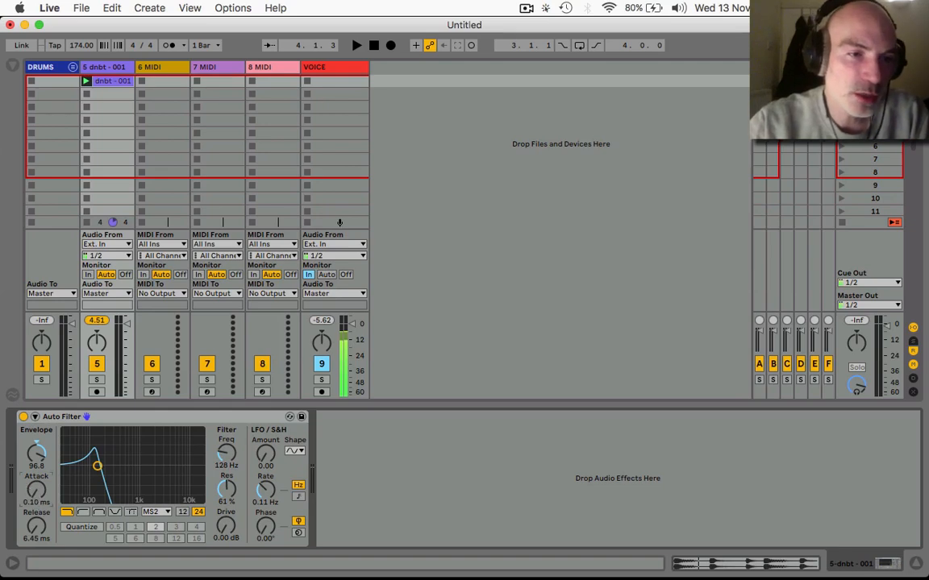
{"action": "key", "text": "space"}
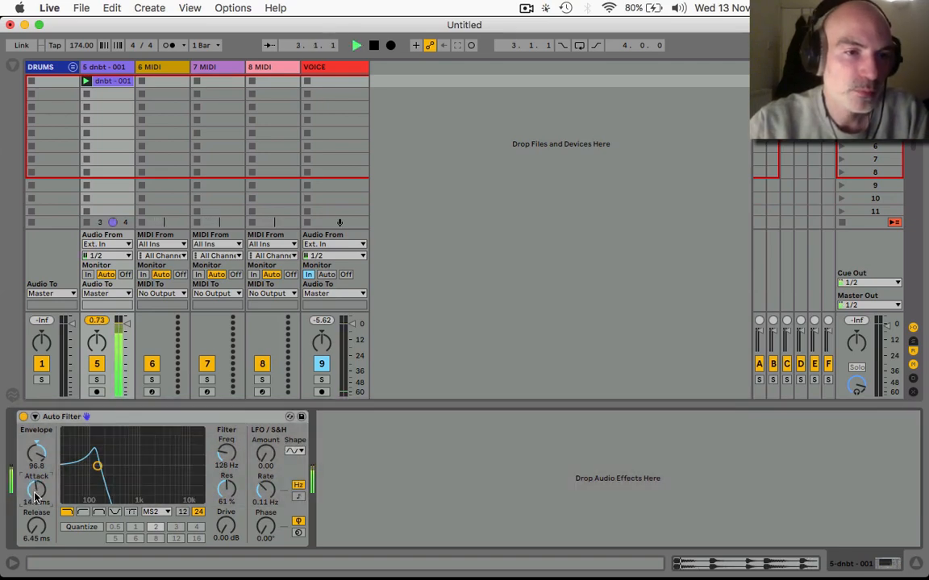
{"action": "left_click_drag", "start_coordinate": [35, 494], "coordinate": [46, 564]}
{"action": "key", "text": "space"}
Raise the envelope amount to 127 and lower the filter frequency to 63.6 Hz while auditioning the loop.
{"action": "key", "text": "space"}
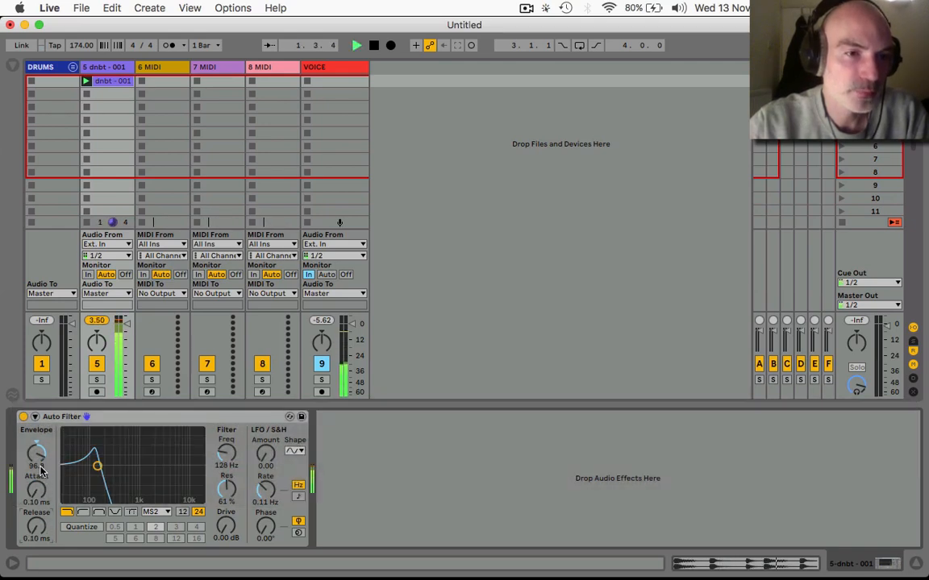
{"action": "key", "text": "space"}
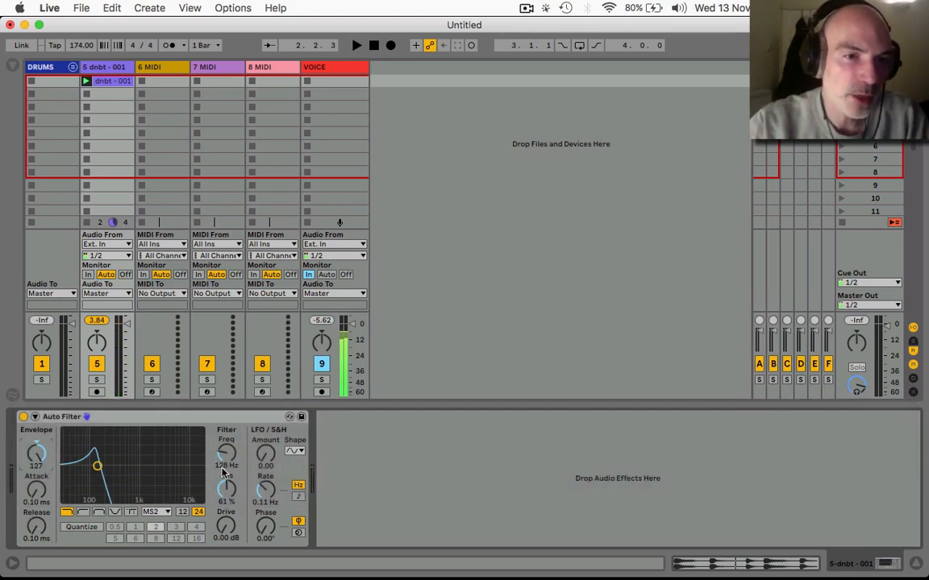
{"action": "key", "text": "space"}
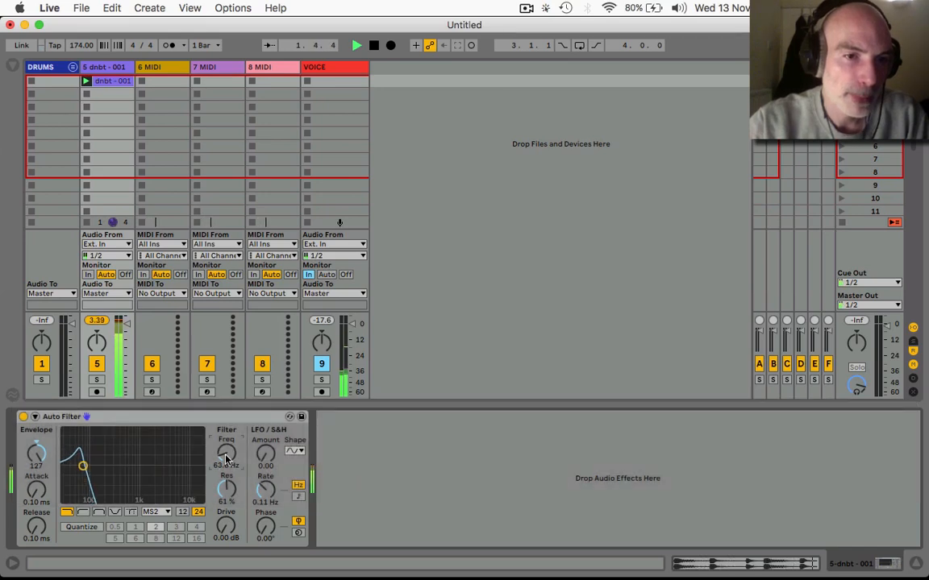
{"action": "key", "text": "space"}
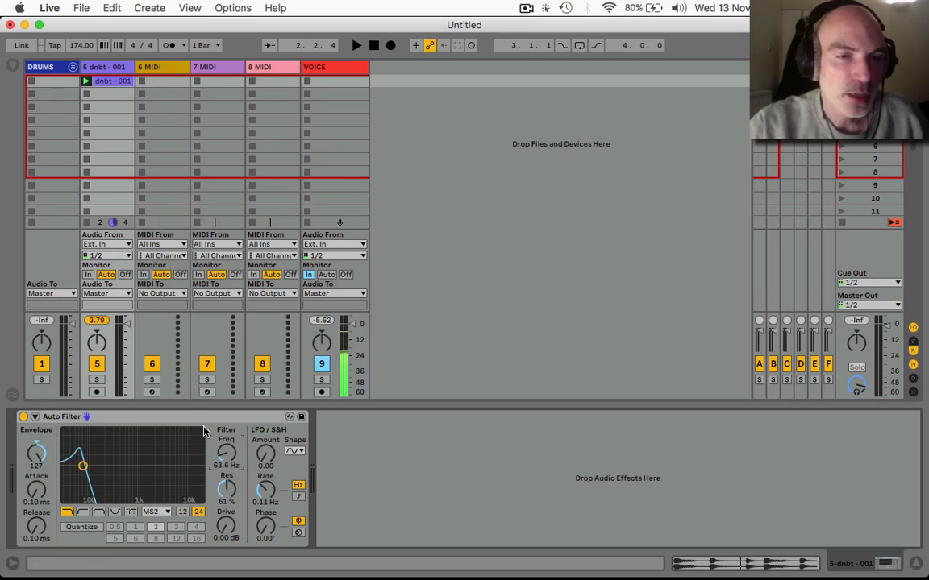
Raise the filter resonance to 90 % and audition the loop.
{"action": "left_click_drag", "start_coordinate": [227, 487], "coordinate": [227, 486]}
{"action": "key", "text": "space"}
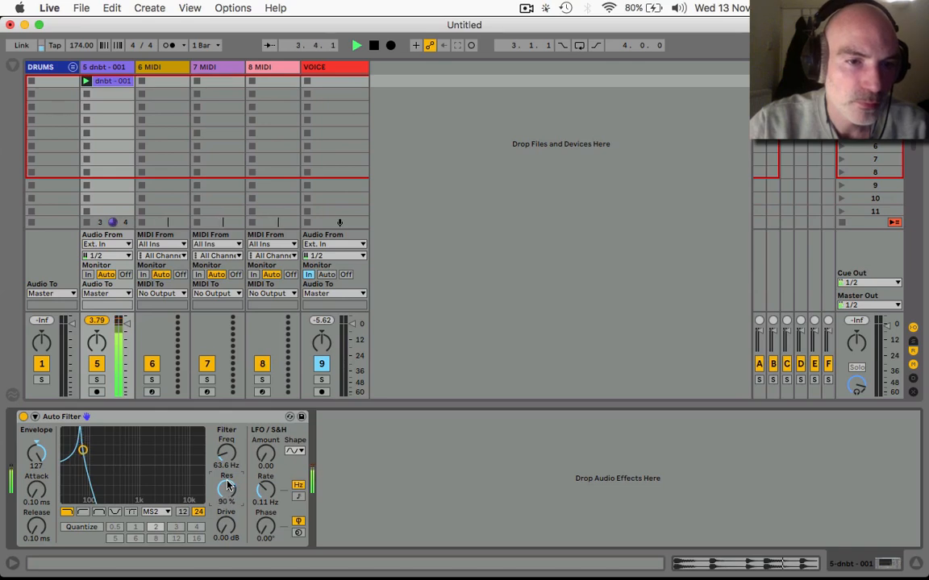
{"action": "key", "text": "space"}
Change Auto Filter's circuit type to SMP and lower its resonance to 48 % while auditioning the loop.
{"action": "left_click", "coordinate": [156, 512]}
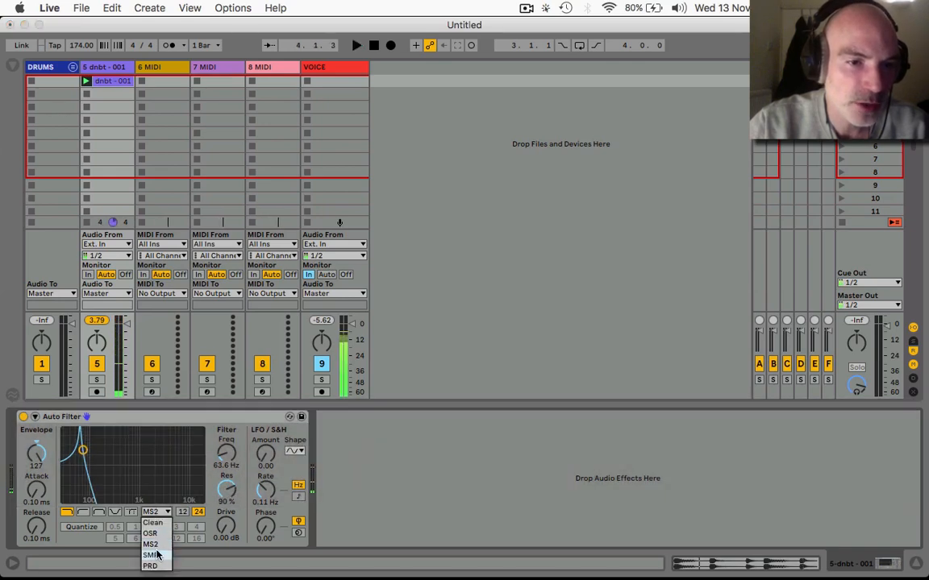
{"action": "left_click", "coordinate": [157, 555]}
{"action": "key", "text": "space"}
{"action": "mouse_move", "coordinate": [226, 525]}
{"action": "left_mouse_down"}
{"action": "mouse_move", "coordinate": [226, 516]}
{"action": "mouse_move", "coordinate": [227, 529]}
{"action": "left_mouse_up"}
{"action": "key", "text": "space"}
{"action": "mouse_move", "coordinate": [225, 490]}
{"action": "left_mouse_down"}
{"action": "mouse_move", "coordinate": [224, 508]}
{"action": "mouse_move", "coordinate": [226, 498]}
{"action": "left_mouse_up"}
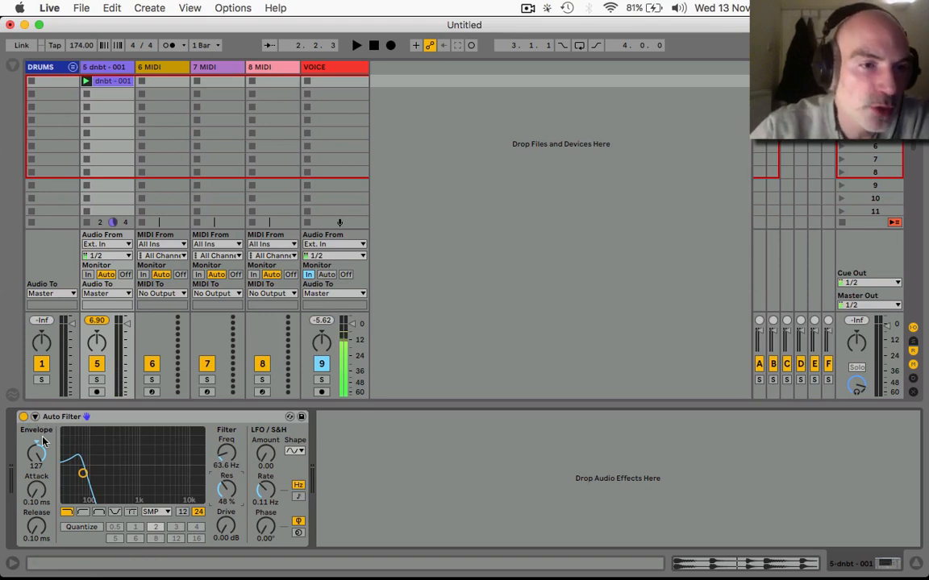
Enable Auto Filter's Quantize option and audition the loop at quantize values 2, 1 and 0.5.
{"action": "left_click", "coordinate": [95, 526]}
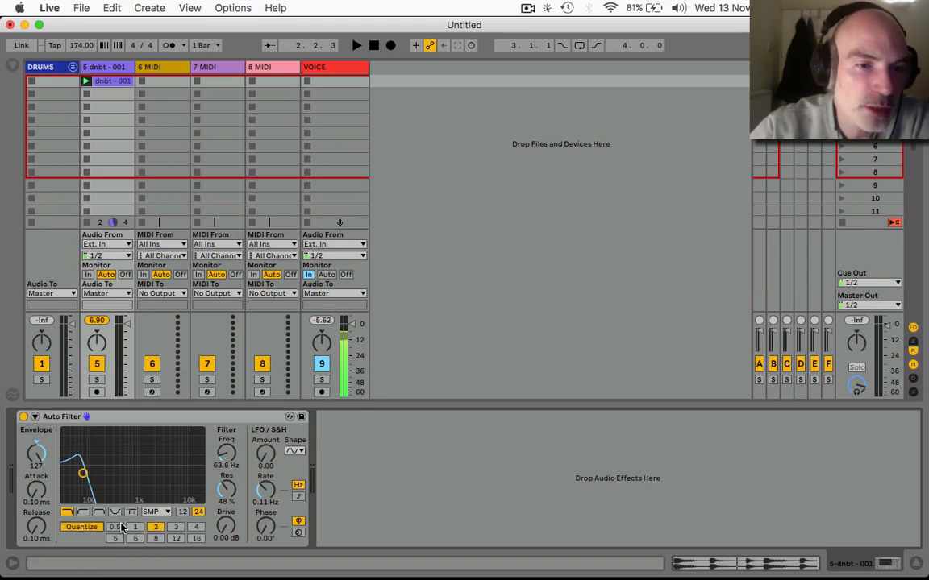
{"action": "key", "text": "space"}
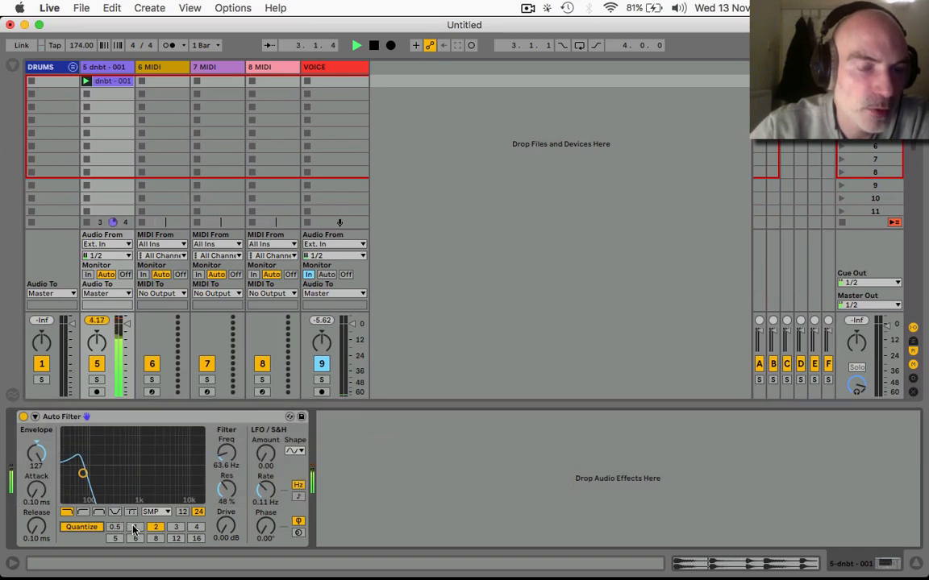
{"action": "key", "text": "space"}
{"action": "key", "text": "space"}
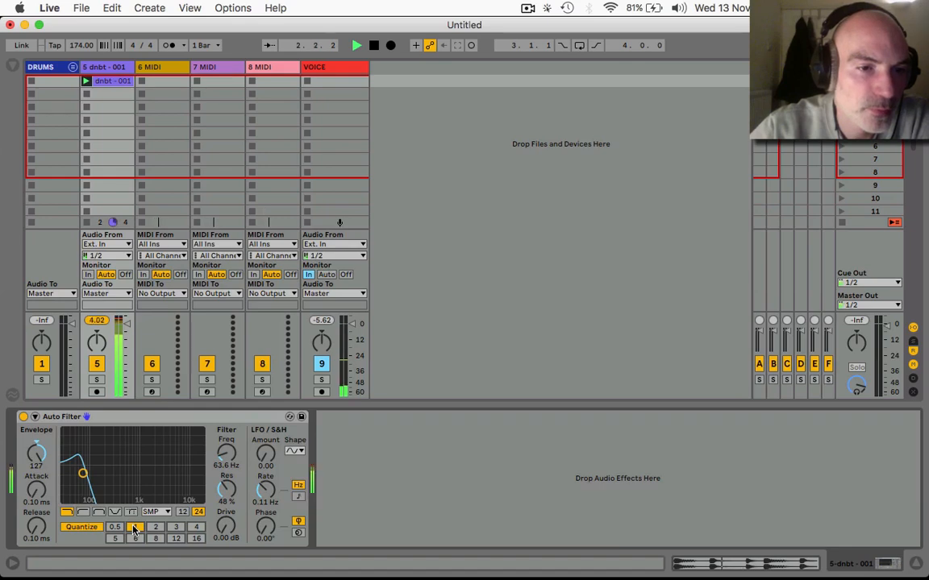
{"action": "key", "text": "space"}
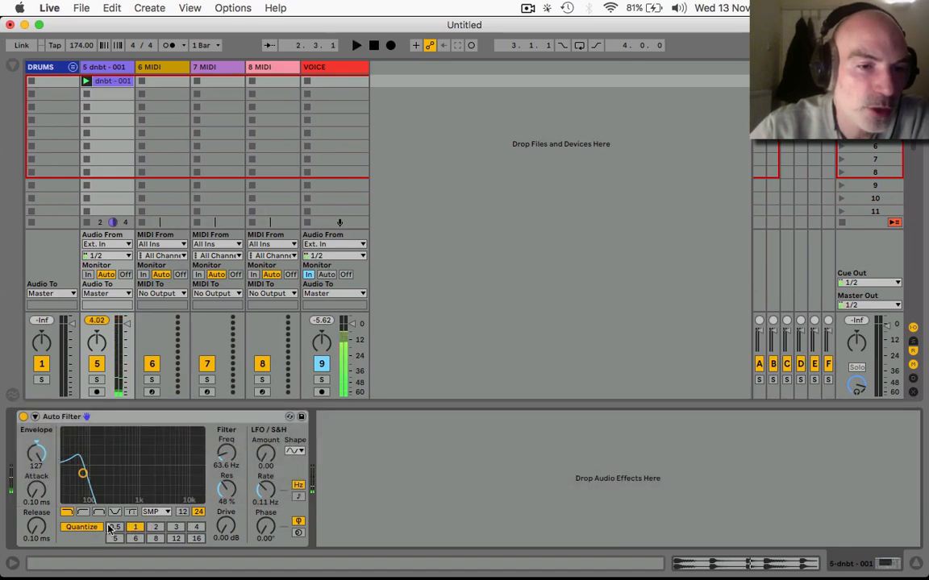
{"action": "key", "text": "space"}
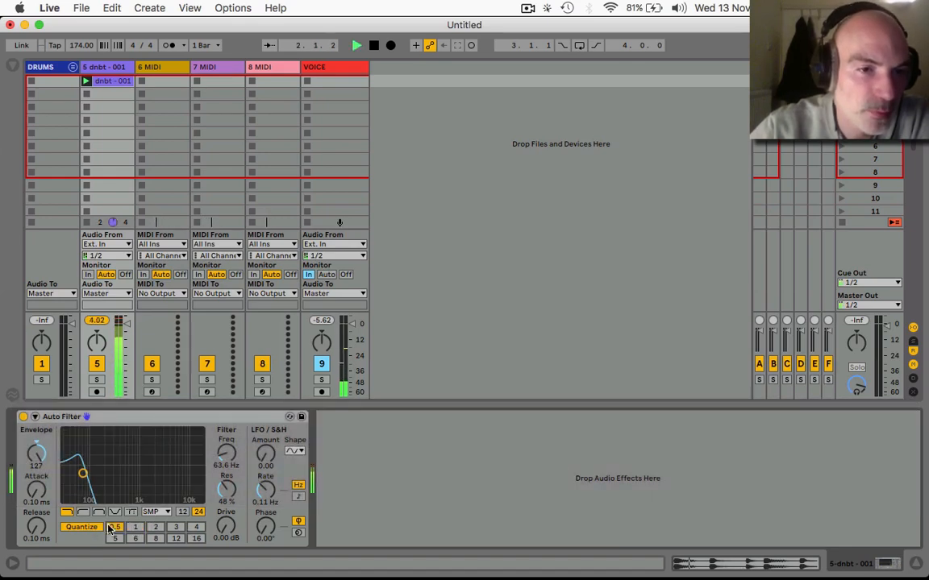
{"action": "key", "text": "space"}
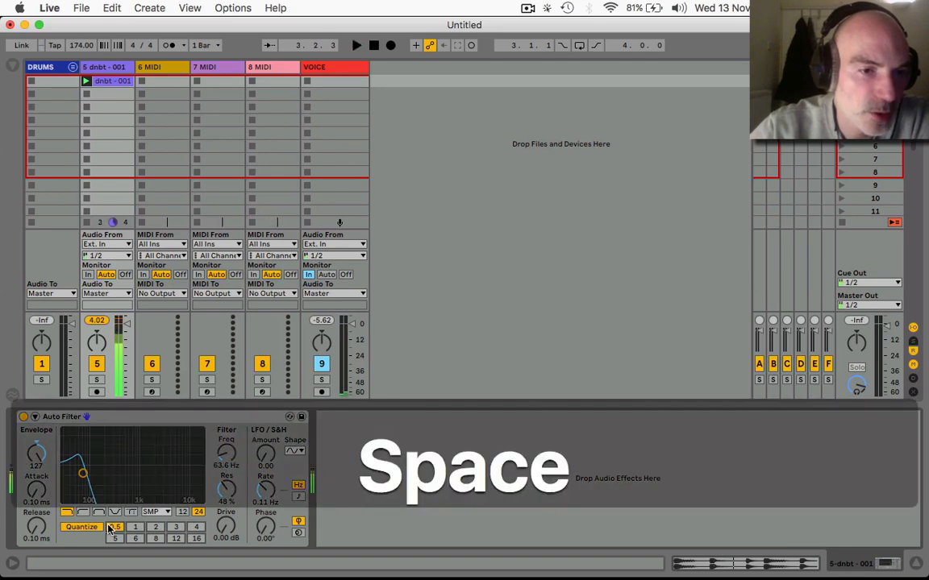
Switch Auto Filter to the band-pass type, audition it, and turn Quantize off with the loop playing.
{"action": "left_click", "coordinate": [98, 511]}
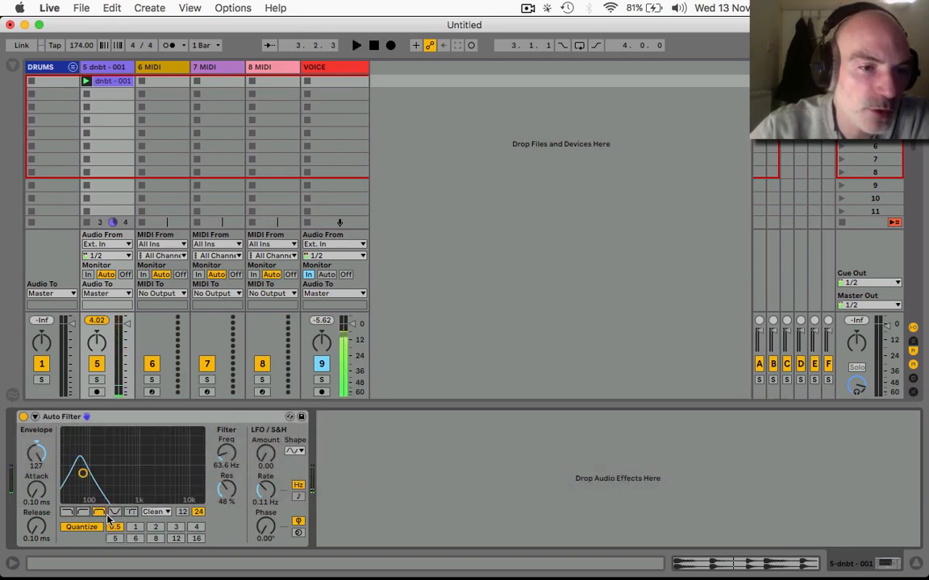
{"action": "key", "text": "space"}
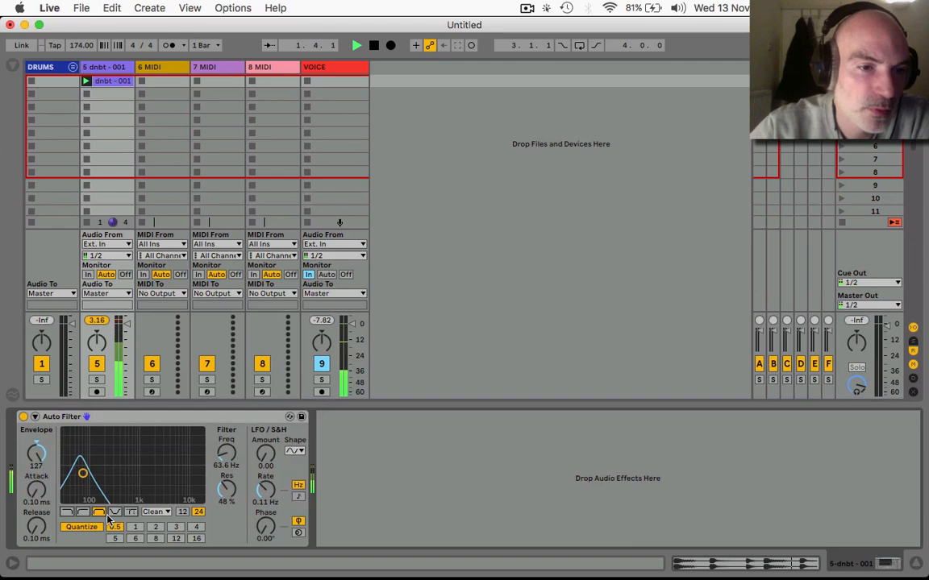
{"action": "key", "text": "space"}
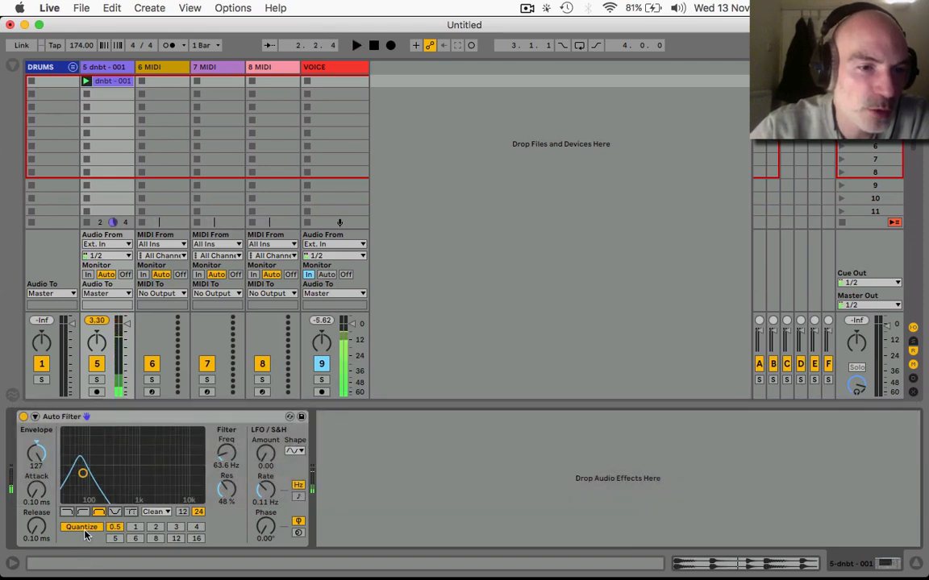
{"action": "left_click", "coordinate": [84, 531]}
{"action": "key", "text": "space"}
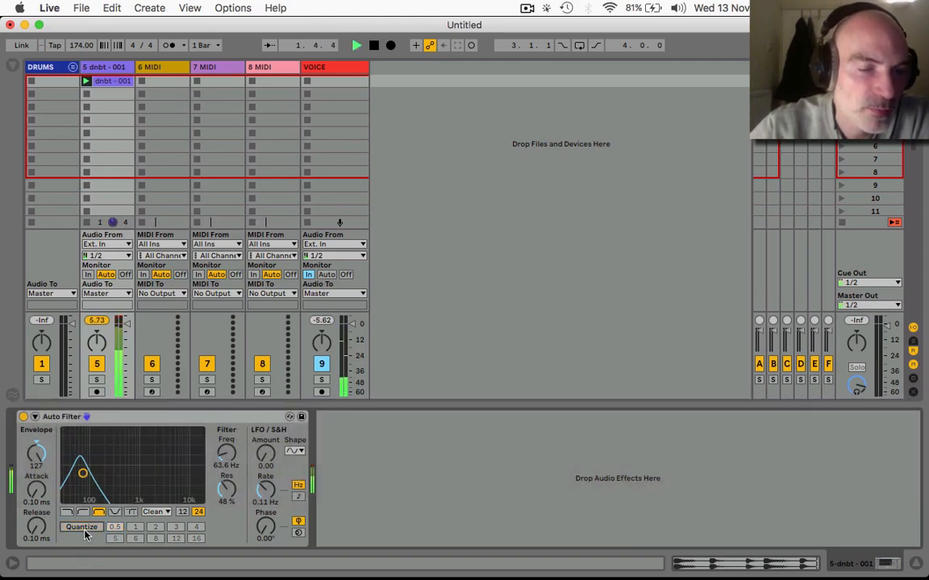
Set the band-pass filter to 67.7 Hz with 80 % resonance while the loop plays, and deactivate Auto Filter.
{"action": "mouse_move", "coordinate": [83, 473]}
{"action": "left_mouse_down"}
{"action": "mouse_move", "coordinate": [150, 482]}
{"action": "mouse_move", "coordinate": [86, 458]}
{"action": "left_mouse_up"}
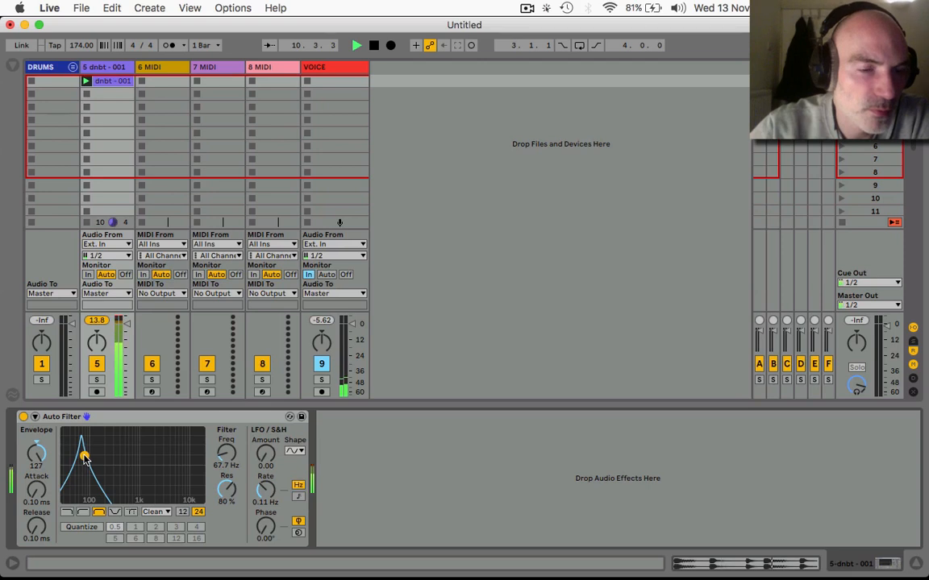
{"action": "key", "text": "space"}
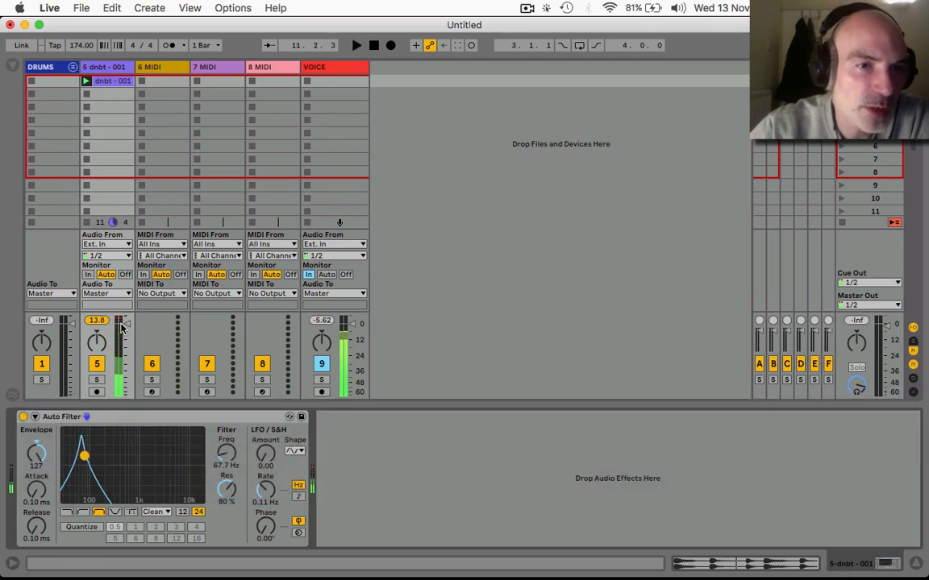
{"action": "left_click", "coordinate": [24, 417]}
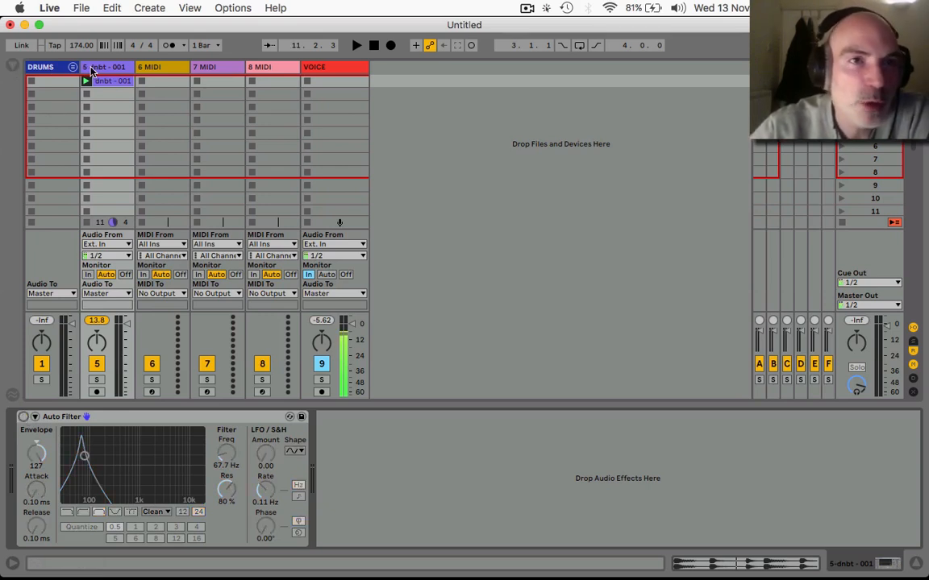
Show the browser, unfold the DRUMS group and create an empty MIDI clip in the MEGA KIT track's first slot.
{"action": "left_click", "coordinate": [12, 66]}
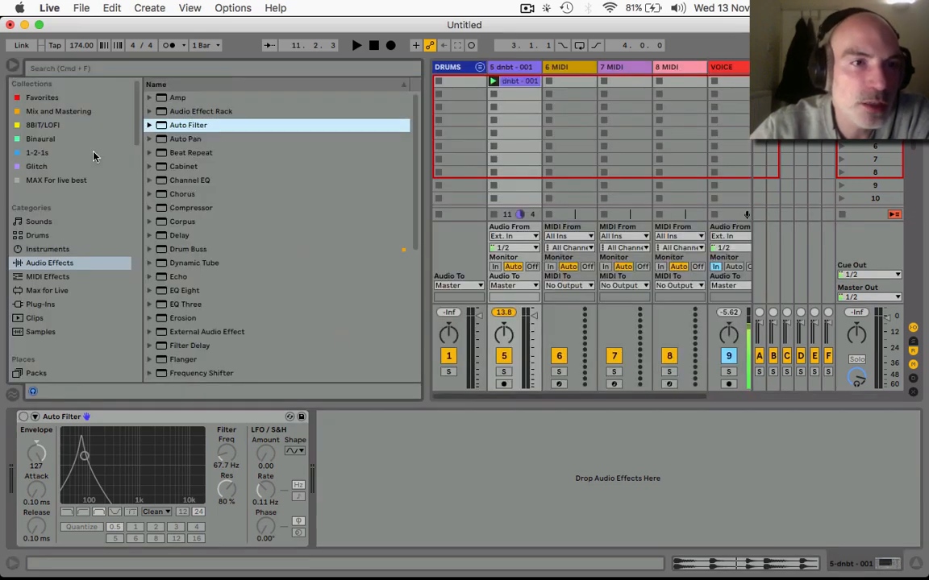
{"action": "left_click", "coordinate": [480, 69]}
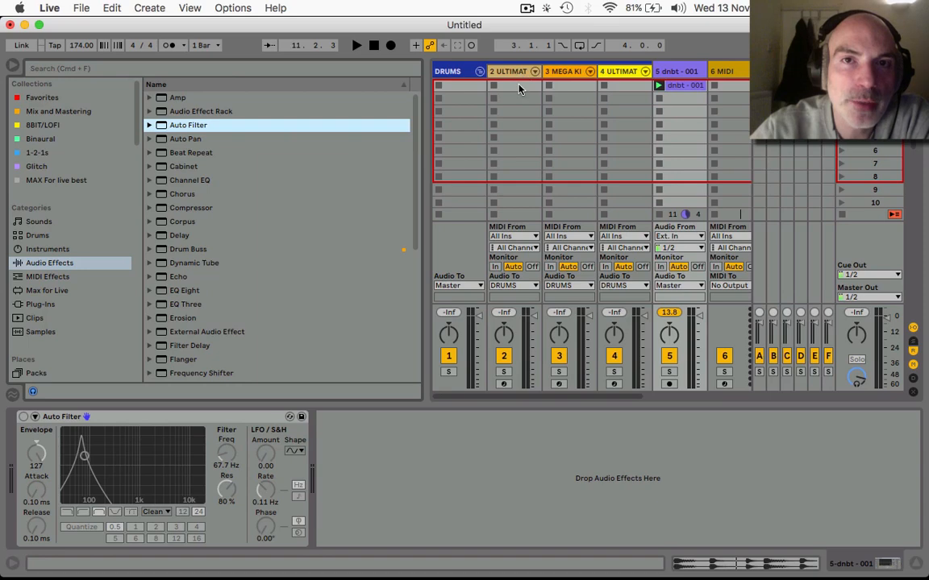
{"action": "double_click", "coordinate": [568, 86]}
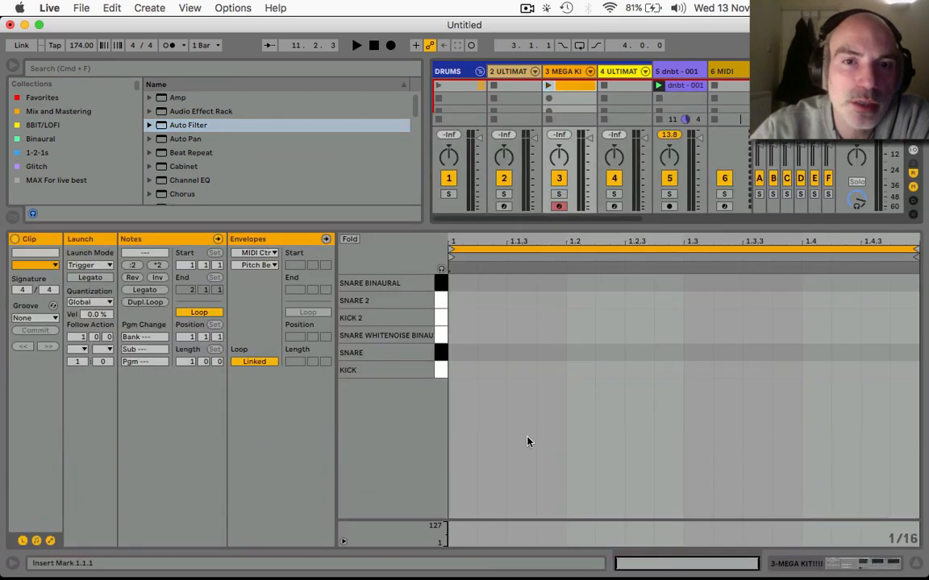
Draw sixteenth-note kicks in the MEGA KIT clip at 1.1.1, 1.1.4, 1.2.4, 1.4.1 and 1.4.3.
{"action": "left_click", "coordinate": [470, 369]}
{"action": "left_click", "coordinate": [563, 368]}
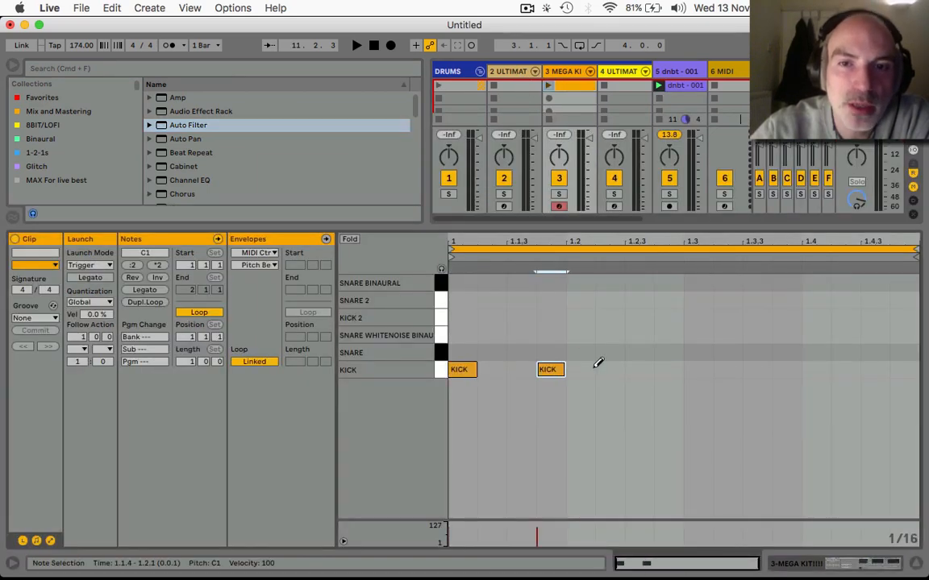
{"action": "left_click", "coordinate": [667, 370]}
{"action": "left_click", "coordinate": [814, 369]}
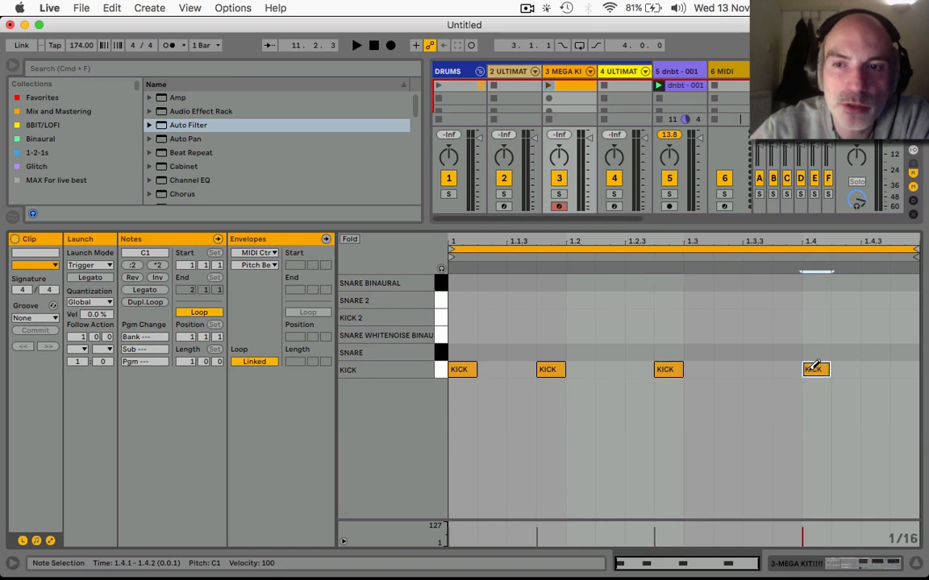
{"action": "left_click", "coordinate": [875, 369]}
Launch the new kick clip and audition it with the drum loop, enlarging the session area above the note editor.
{"action": "left_click", "coordinate": [549, 86]}
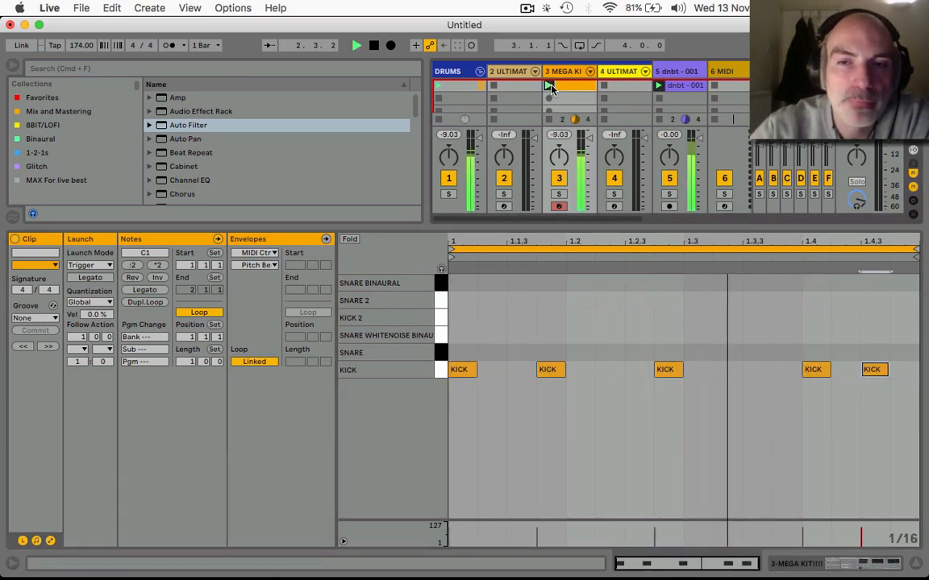
{"action": "key", "text": "space"}
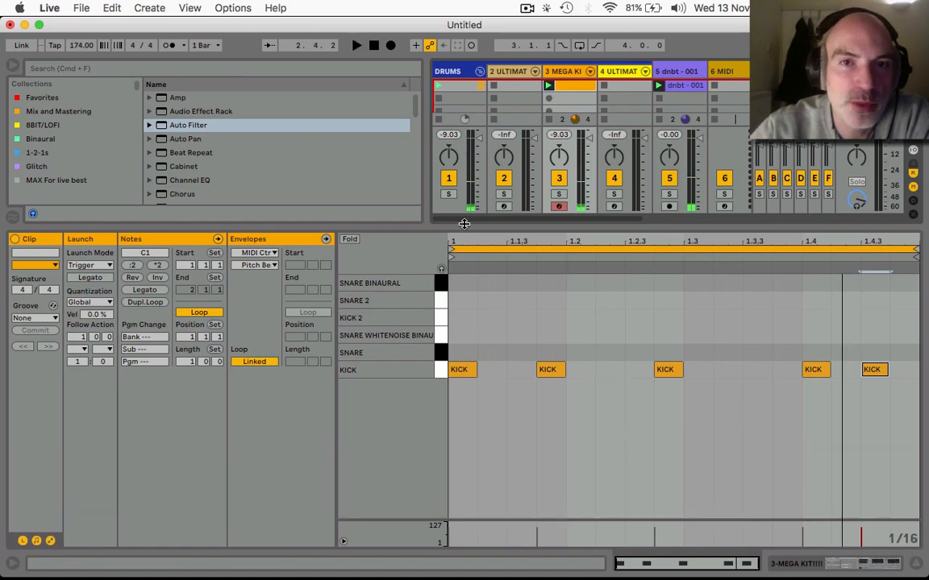
{"action": "left_click_drag", "start_coordinate": [464, 226], "coordinate": [457, 376]}
{"action": "key", "text": "space"}
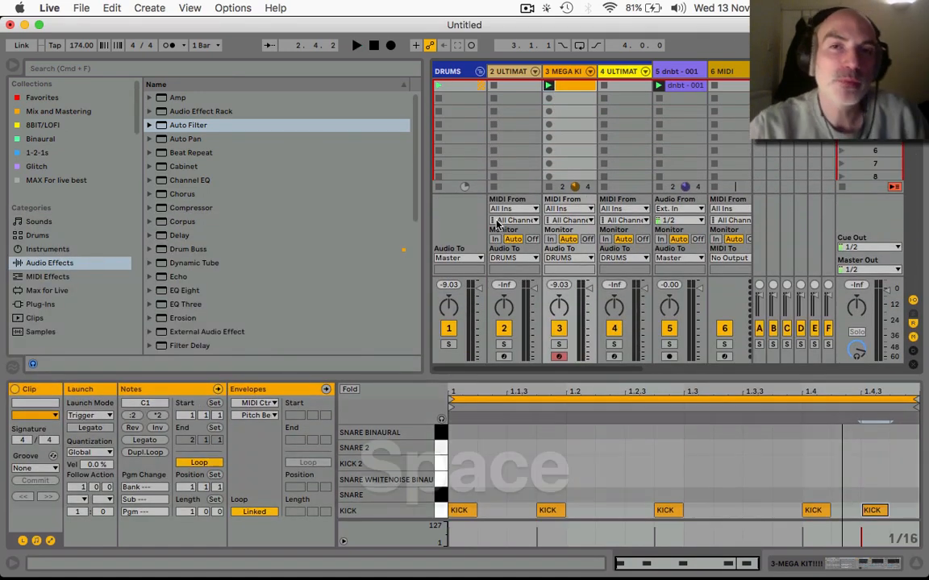
{"action": "key", "text": "space"}
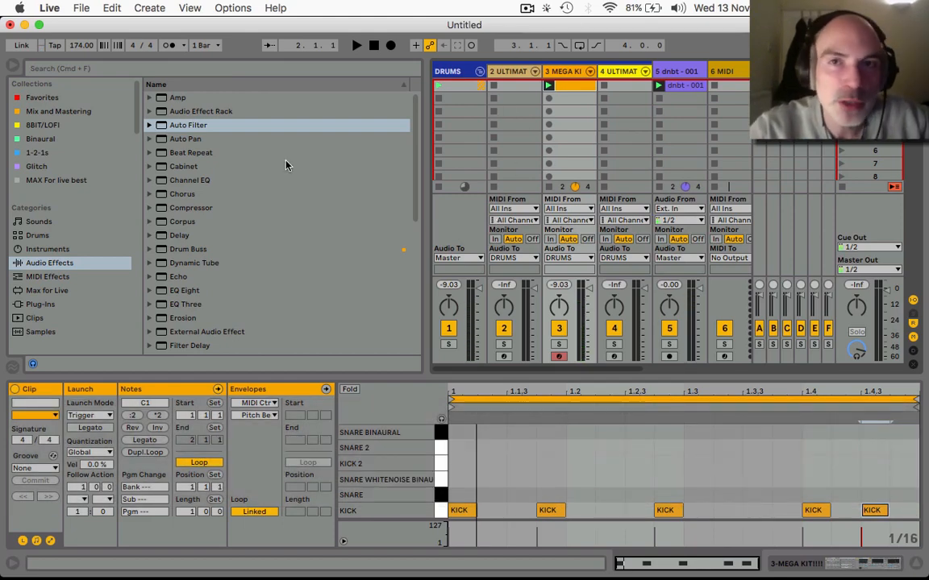
Search the browser's samples for "pad" and preview Pad Chords Dark pattern 01 130 bpm.aif.
{"action": "left_click", "coordinate": [55, 70]}
{"action": "type", "text": "pad"}
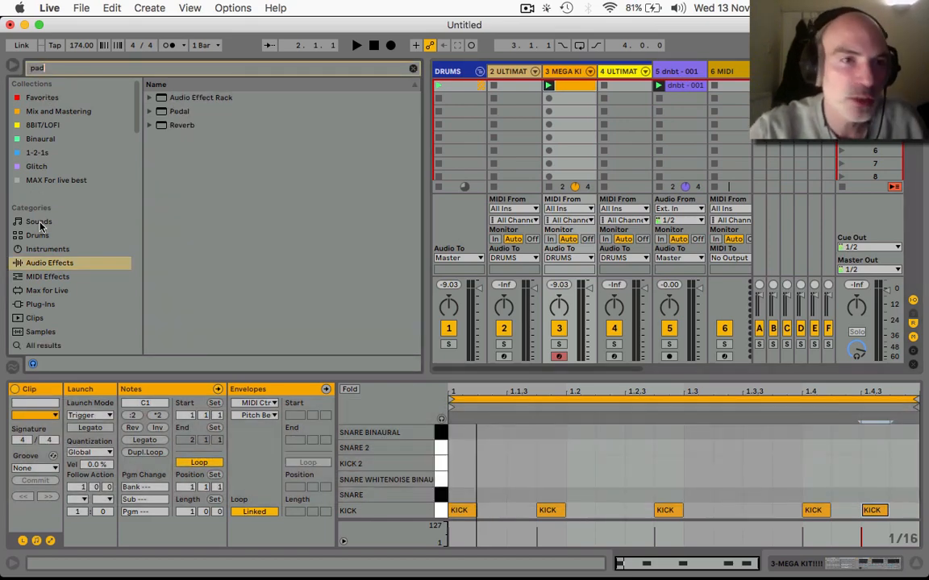
{"action": "scroll", "coordinate": [40, 226], "scroll_direction": "down", "scroll_amount": 5}
{"action": "left_click", "coordinate": [39, 219]}
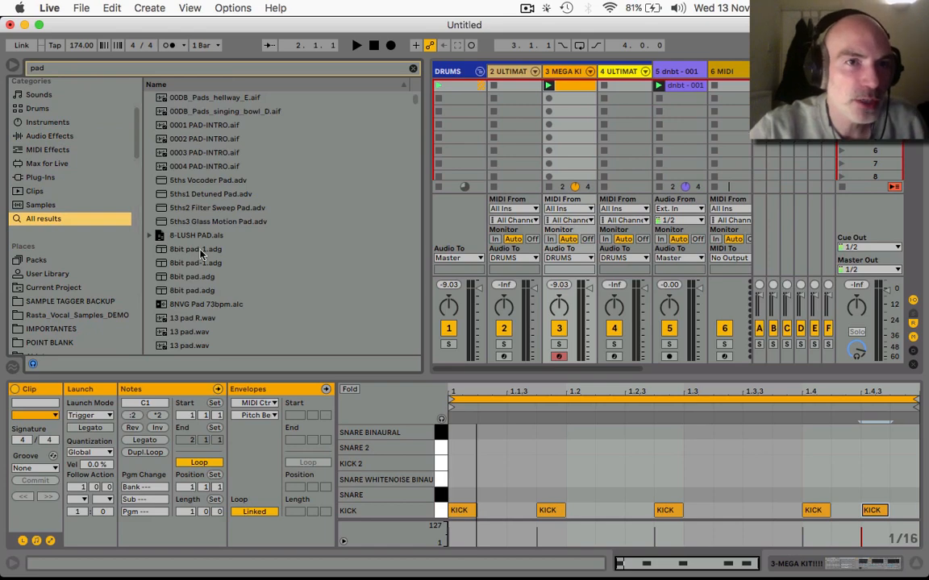
{"action": "left_click", "coordinate": [46, 206]}
{"action": "scroll", "coordinate": [178, 204], "scroll_direction": "down", "scroll_amount": 6}
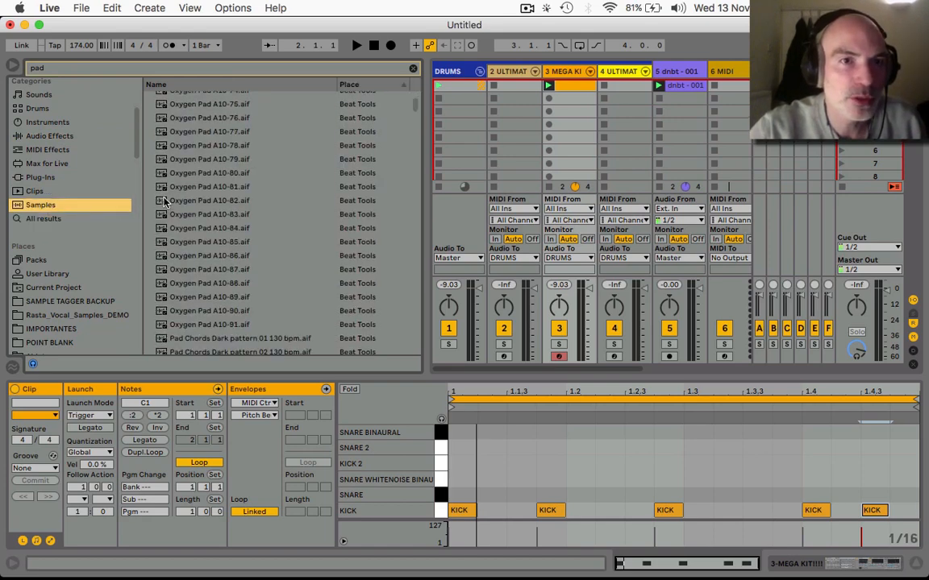
{"action": "left_click", "coordinate": [194, 229]}
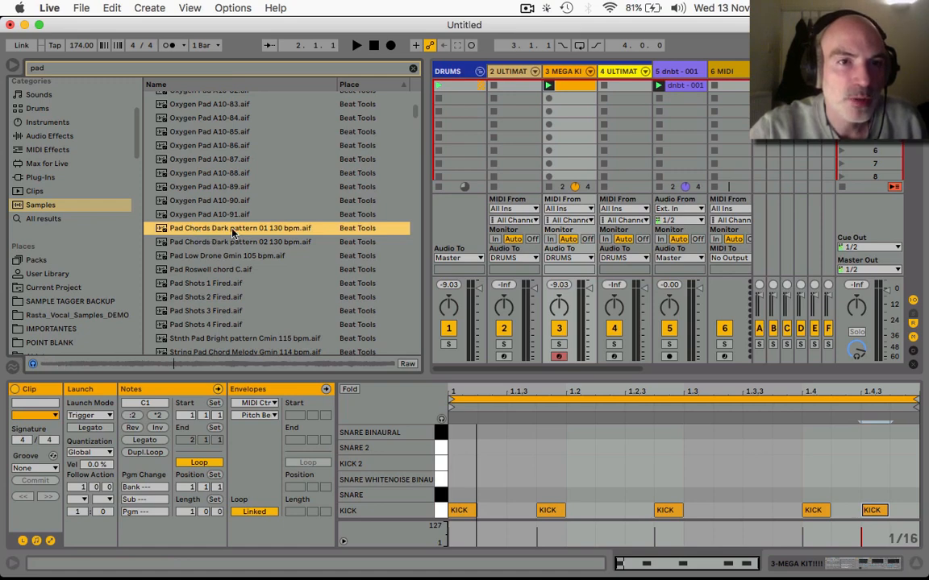
Insert an audio track after dnbt - 001 and place Pad Chords Dark pattern 01 130 bpm.aif in its first slot.
{"action": "scroll", "coordinate": [618, 170], "scroll_direction": "right", "scroll_amount": 3}
{"action": "scroll", "coordinate": [618, 175], "scroll_direction": "right", "scroll_amount": 3}
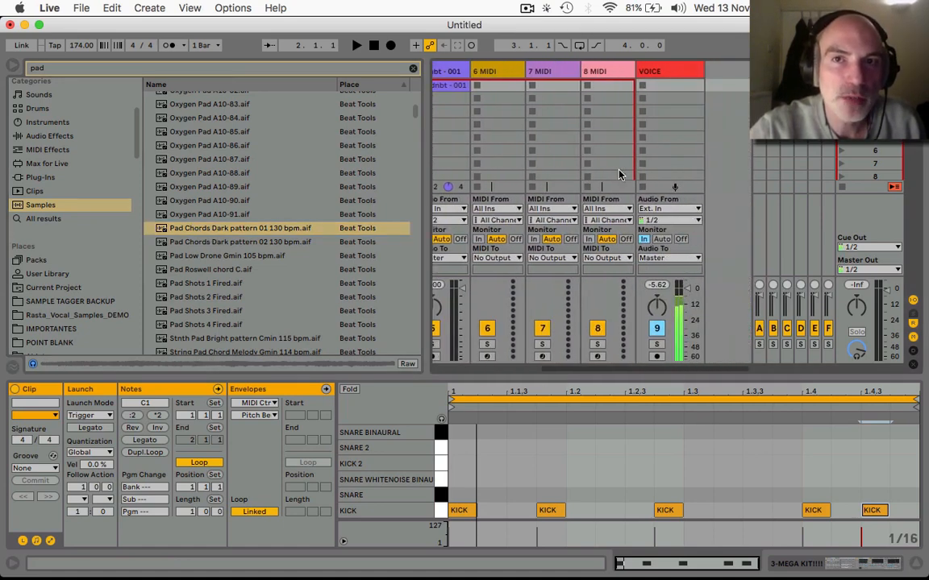
{"action": "right_click", "coordinate": [448, 71]}
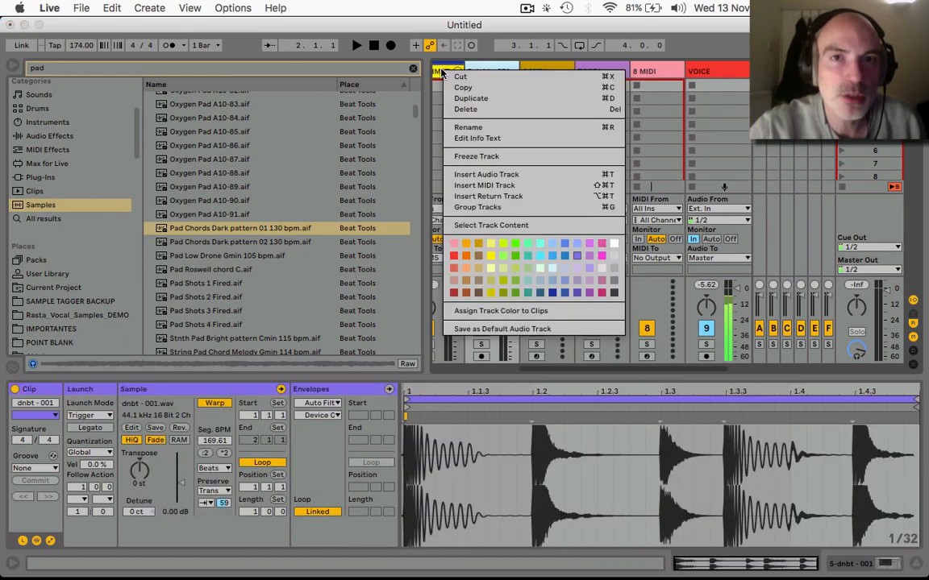
{"action": "left_click", "coordinate": [486, 175]}
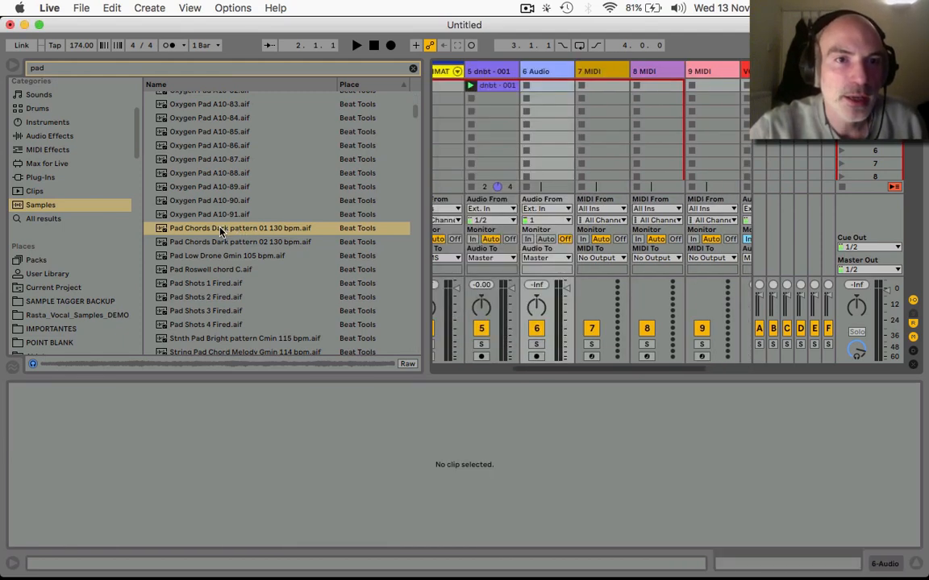
{"action": "left_click_drag", "start_coordinate": [223, 228], "coordinate": [415, 192]}
{"action": "left_click_drag", "start_coordinate": [552, 76], "coordinate": [545, 86]}
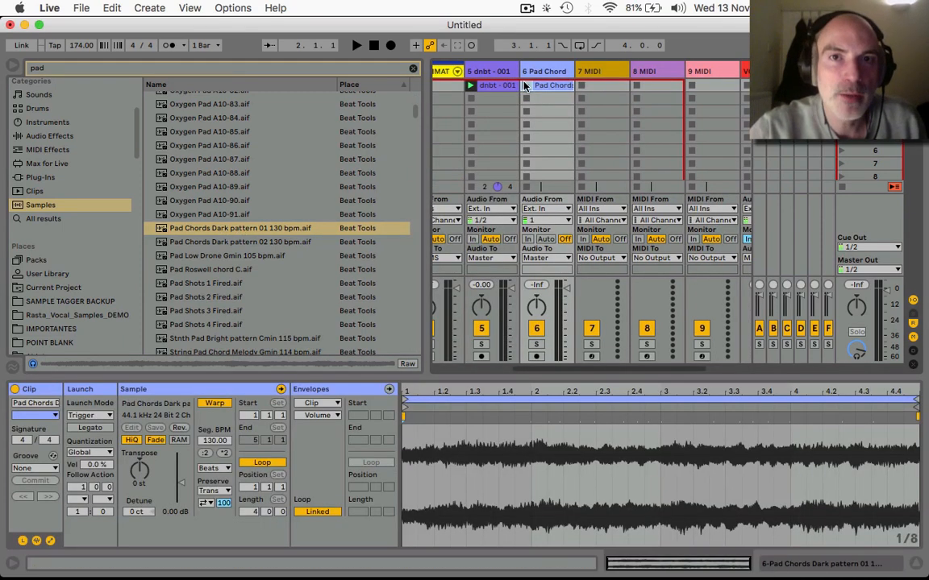
Audition the pad clip with the drum loop and set its warp mode to Complex Pro.
{"action": "left_click", "coordinate": [525, 85]}
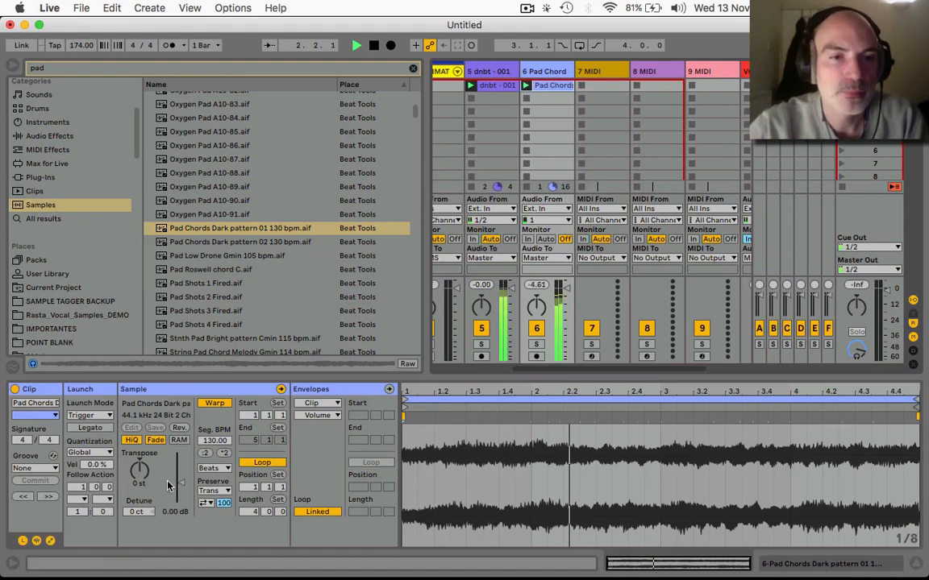
{"action": "key", "text": "space"}
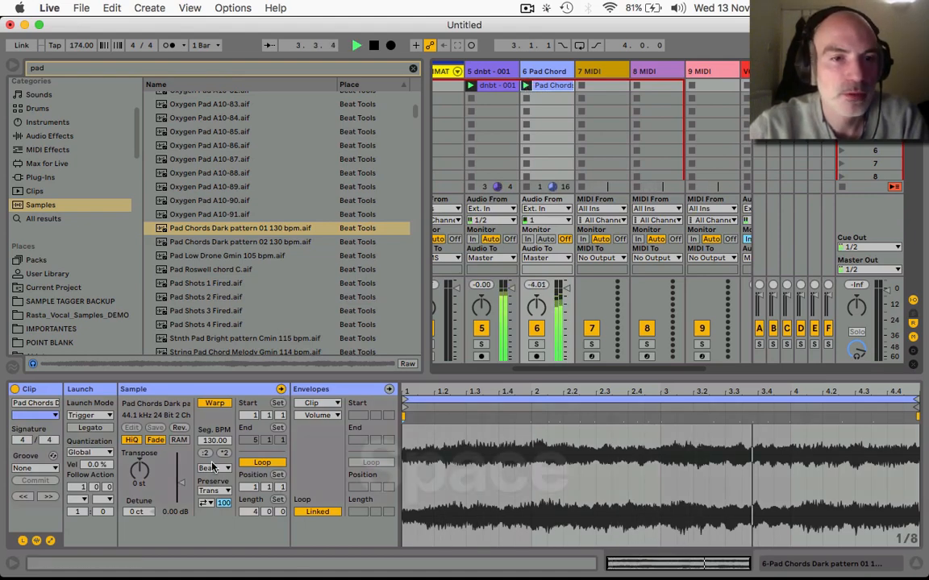
{"action": "left_click", "coordinate": [216, 468]}
{"action": "left_click", "coordinate": [218, 533]}
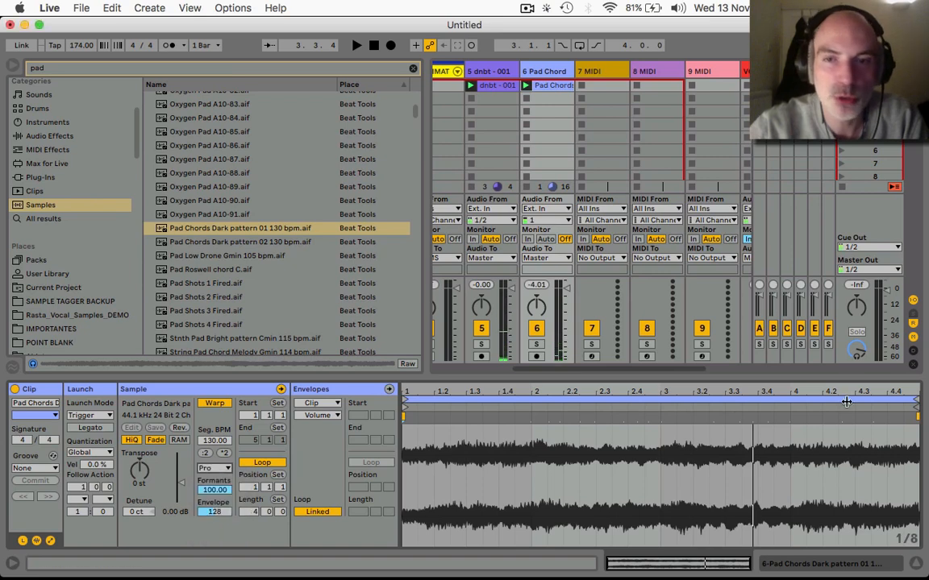
Shorten the pad clip's loop to two bars, double its segment tempo to 260 BPM, and audition it with the drum loop.
{"action": "left_click_drag", "start_coordinate": [914, 399], "coordinate": [659, 398]}
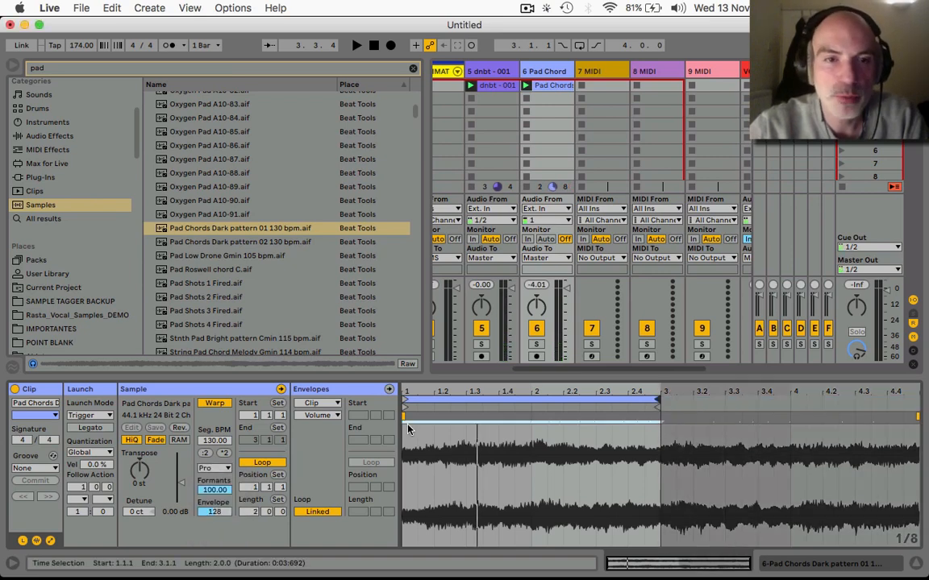
{"action": "left_click", "coordinate": [224, 454]}
{"action": "key", "text": "space"}
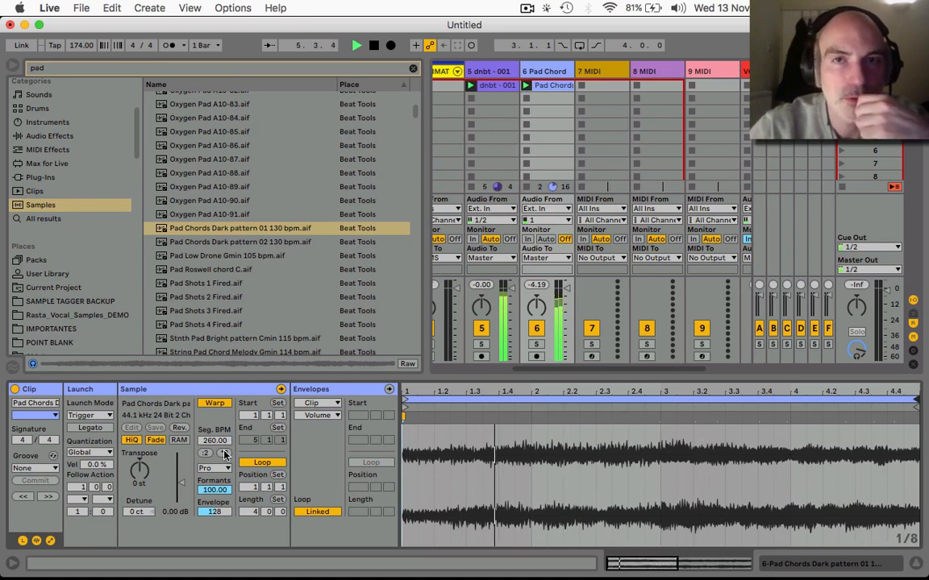
{"action": "key", "text": "space"}
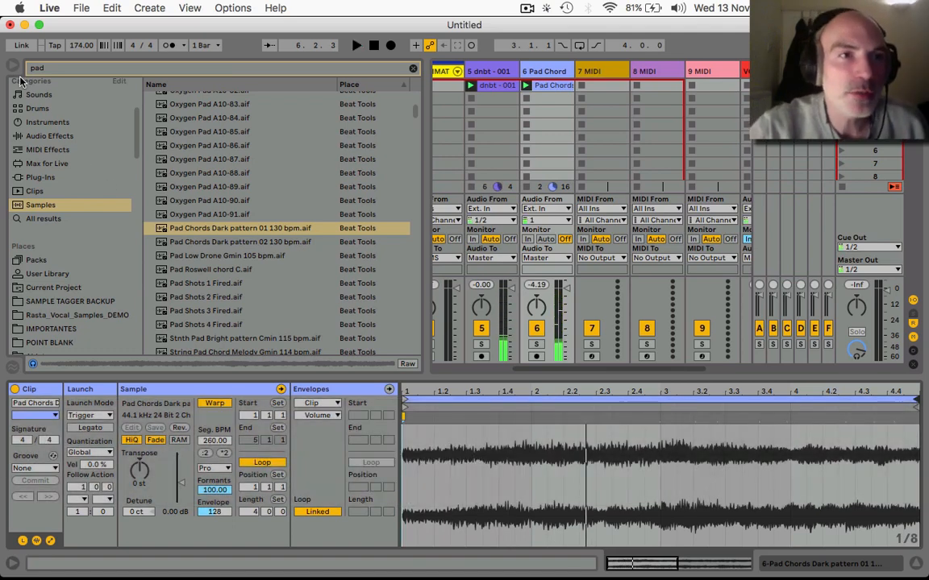
Deactivate track 3 MEGA KIT in the mixer and audition the drum loop and pad without its kick.
{"action": "left_click", "coordinate": [14, 64]}
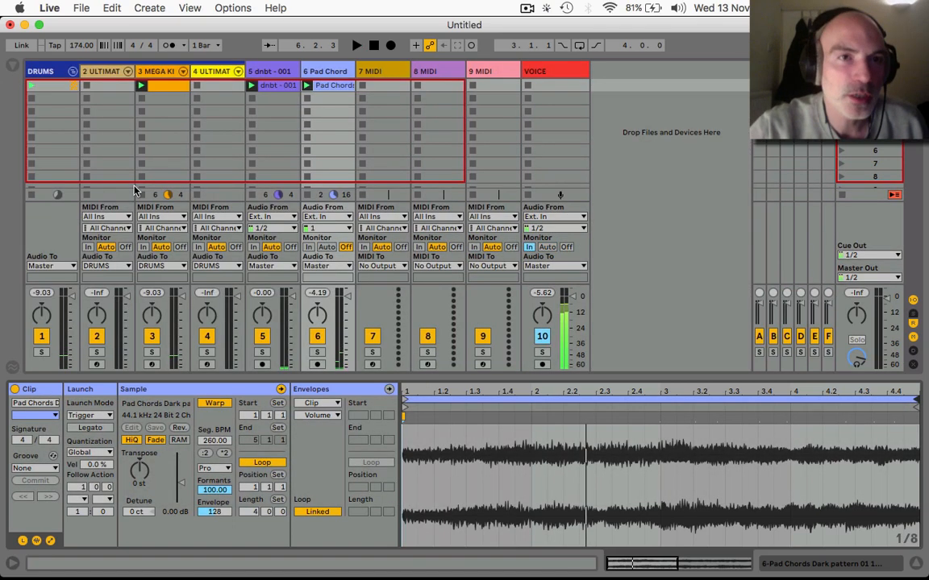
{"action": "left_click", "coordinate": [151, 336]}
{"action": "key", "text": "space"}
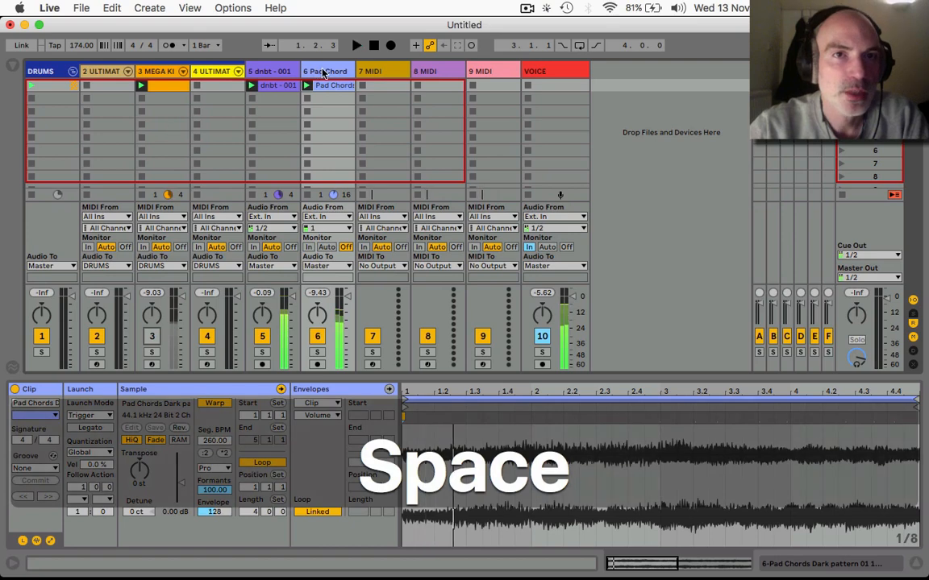
Clear the browser search and load Auto Filter from Audio Effects onto the Pad Chords track.
{"action": "left_click", "coordinate": [814, 562]}
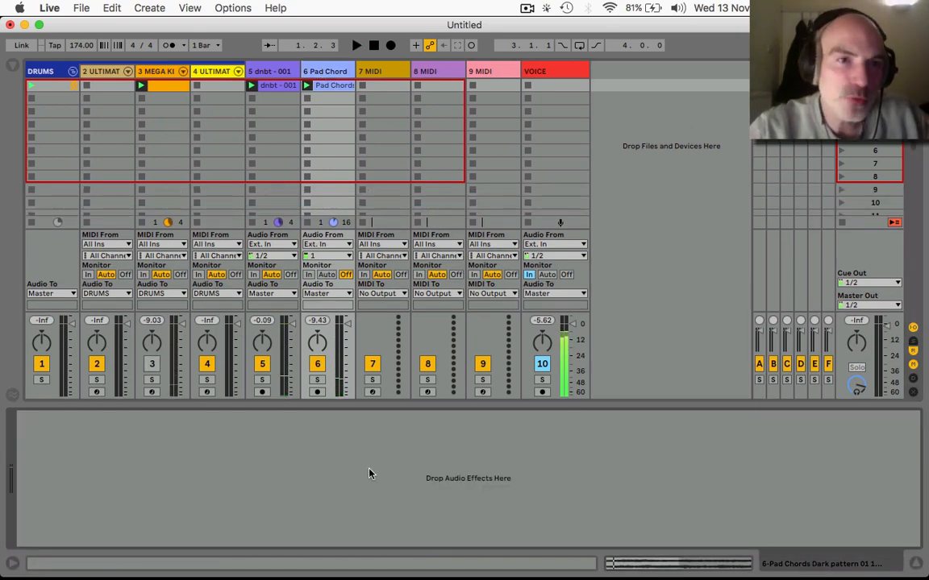
{"action": "left_click", "coordinate": [12, 66]}
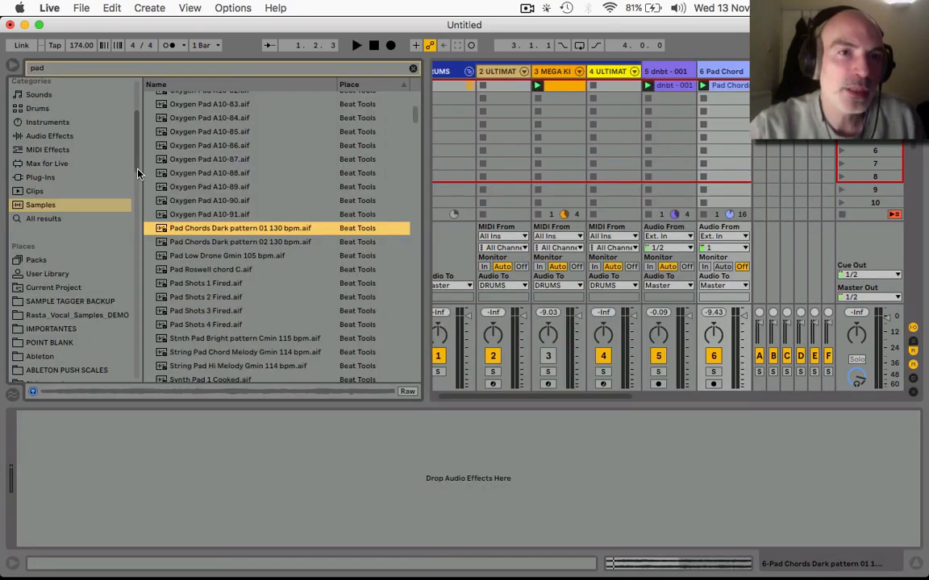
{"action": "left_click", "coordinate": [412, 70]}
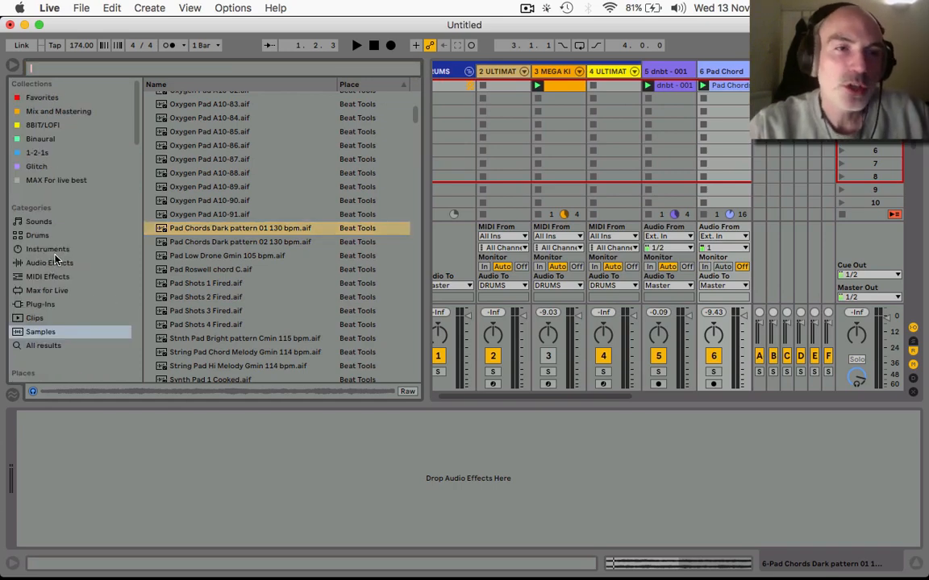
{"action": "left_click", "coordinate": [50, 262]}
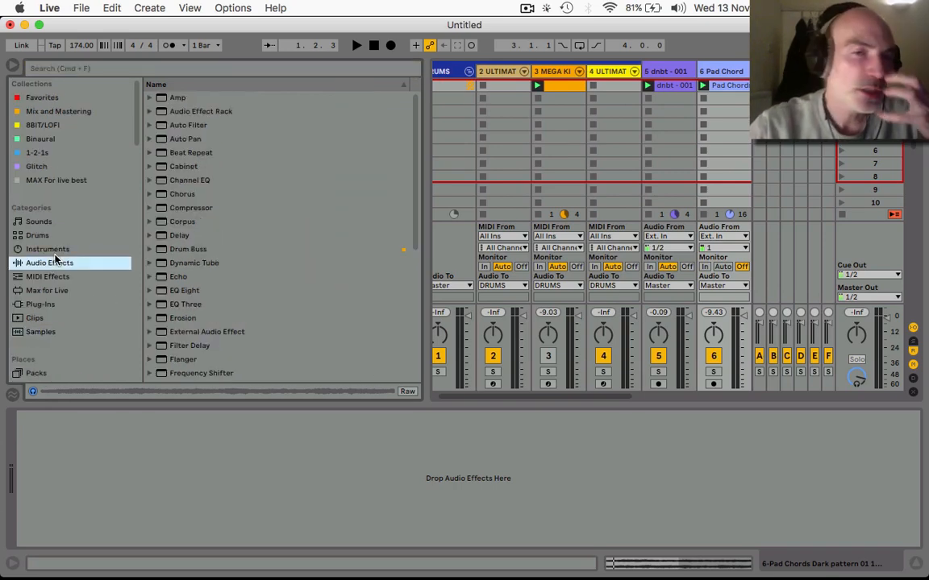
{"action": "left_click", "coordinate": [188, 125]}
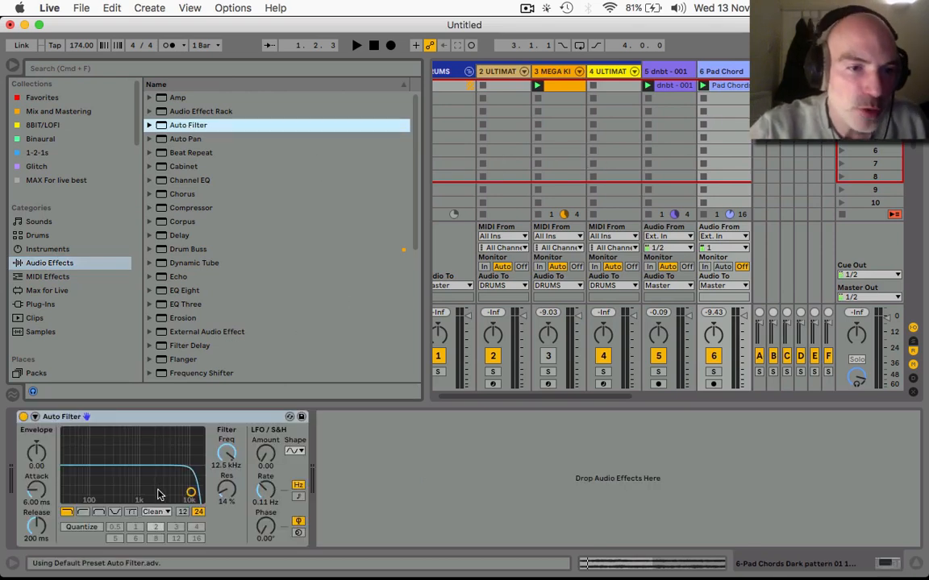
Set Auto Filter's frequency to 278 Hz and its resonance to 36 % while auditioning the pad.
{"action": "left_click_drag", "start_coordinate": [223, 456], "coordinate": [224, 453]}
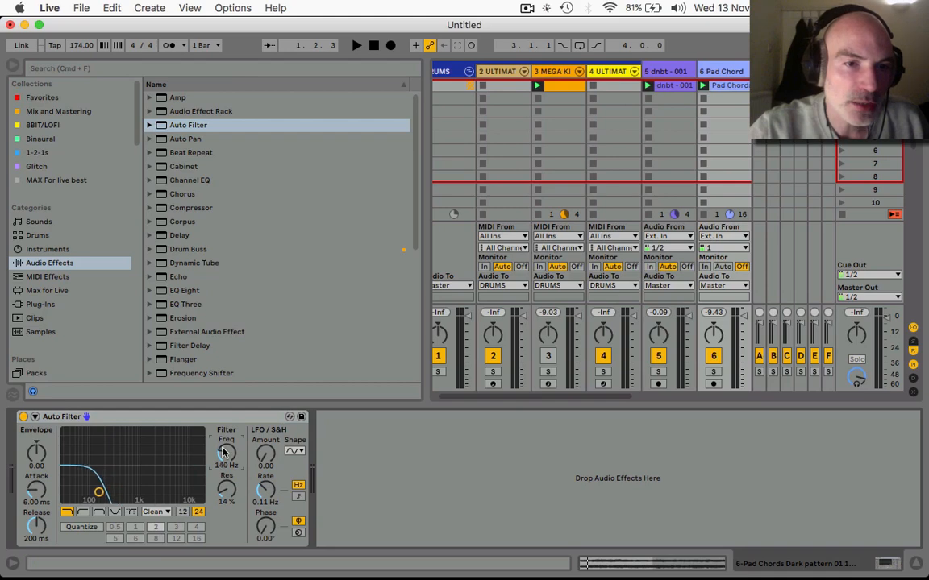
{"action": "key", "text": "space"}
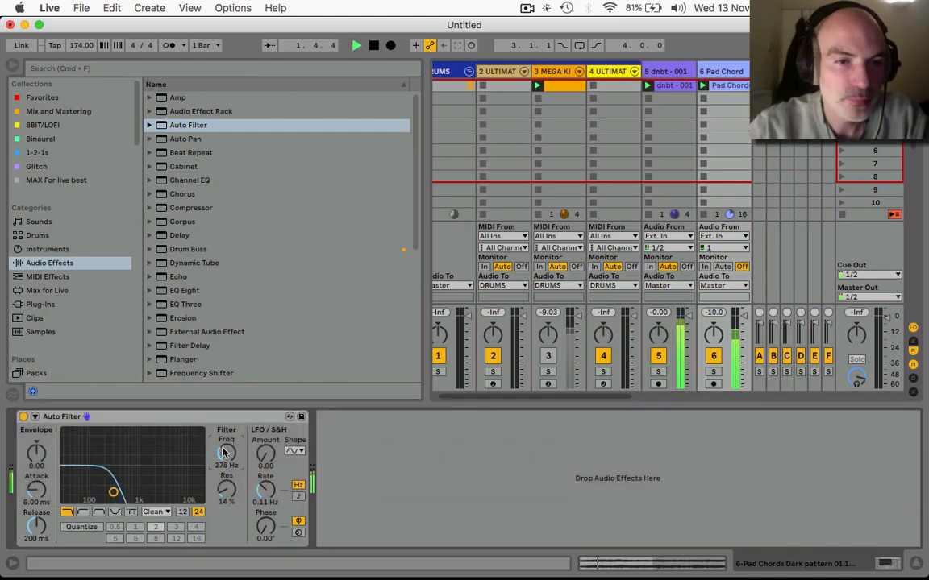
{"action": "left_click_drag", "start_coordinate": [222, 491], "coordinate": [223, 482]}
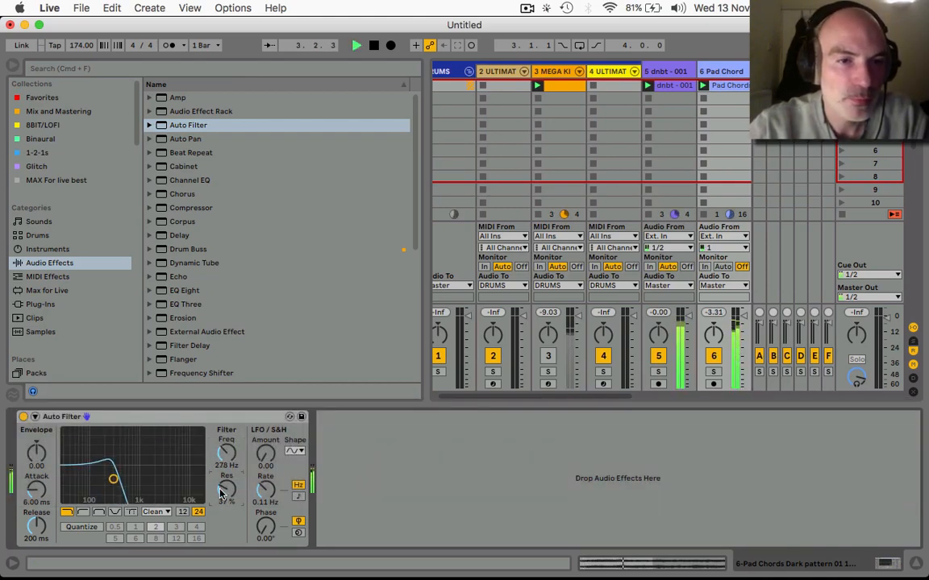
{"action": "key", "text": "space"}
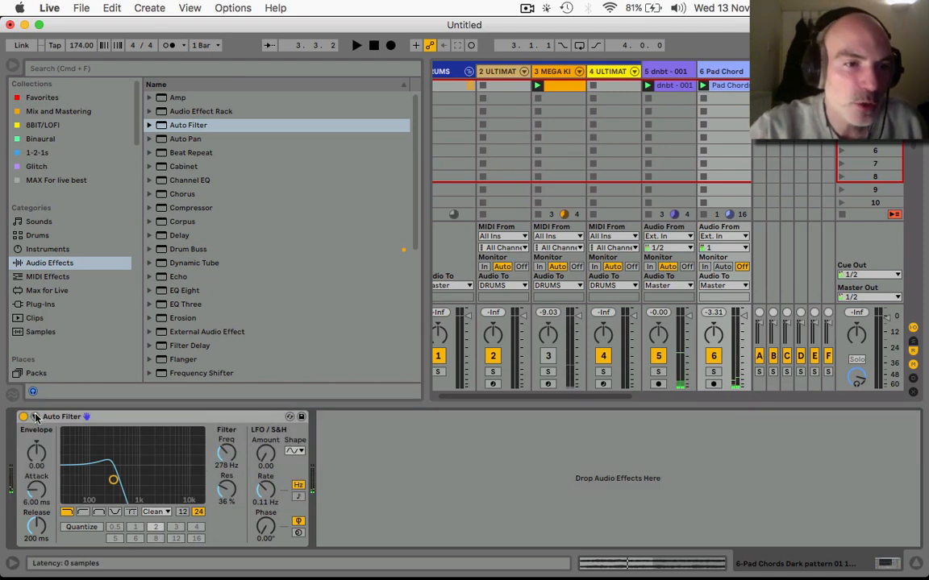
Sidechain the pad's Auto Filter from 3-MEGA KIT!!!!, and review the kick clip and the kit's devices.
{"action": "left_click", "coordinate": [35, 417]}
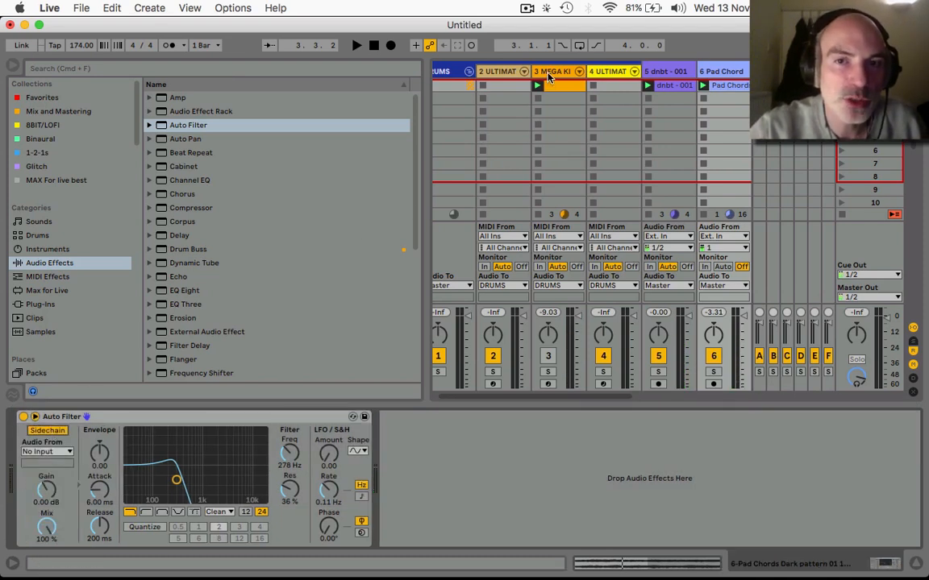
{"action": "left_click", "coordinate": [54, 452]}
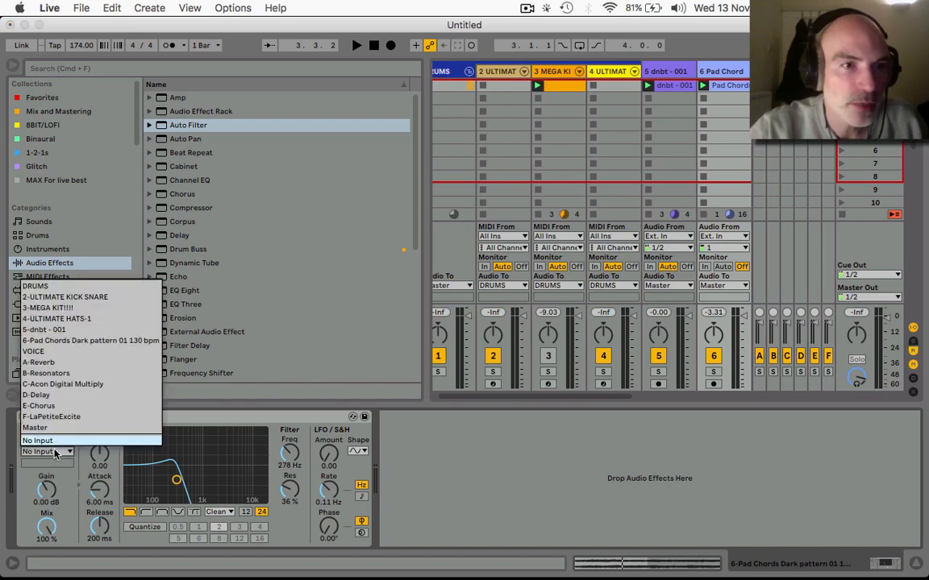
{"action": "left_click", "coordinate": [70, 308]}
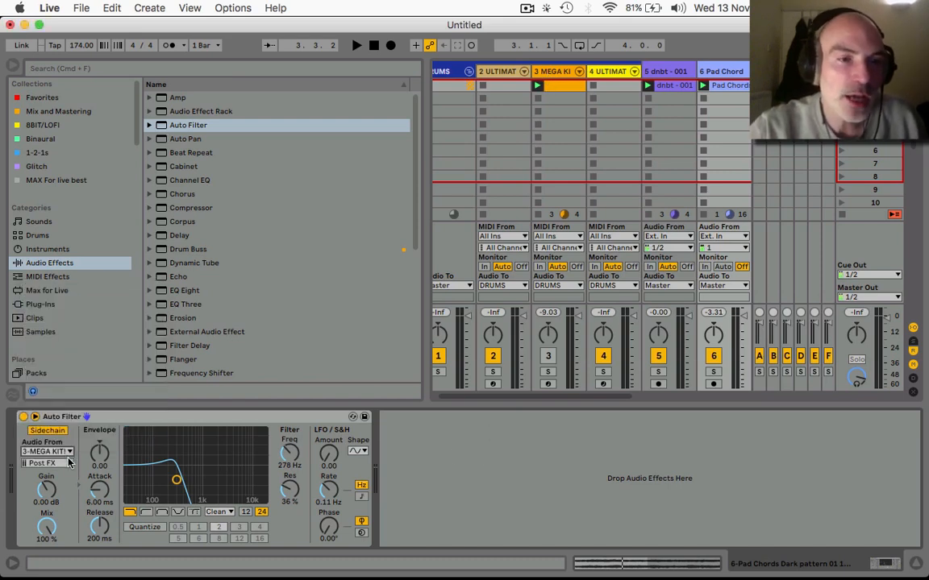
{"action": "left_click", "coordinate": [553, 86]}
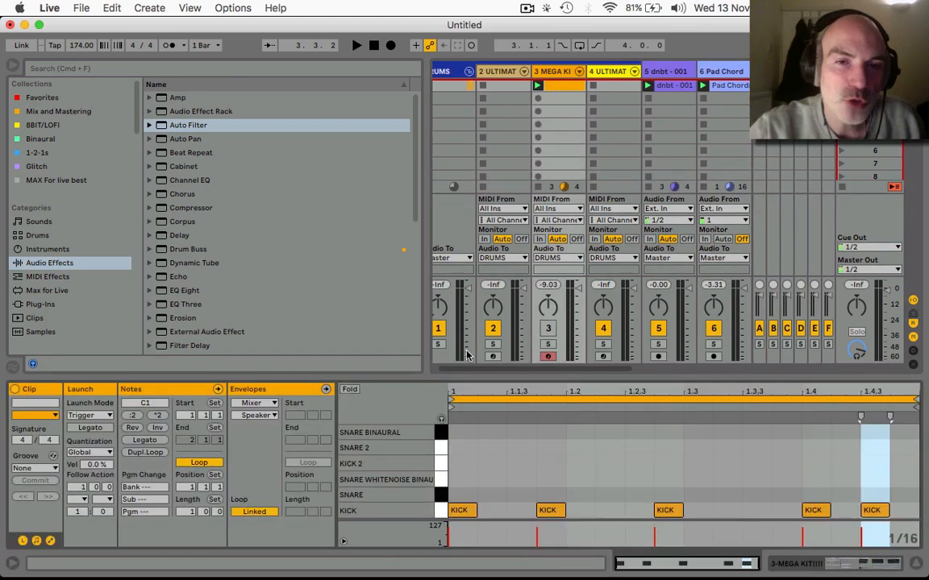
{"action": "left_click", "coordinate": [813, 563]}
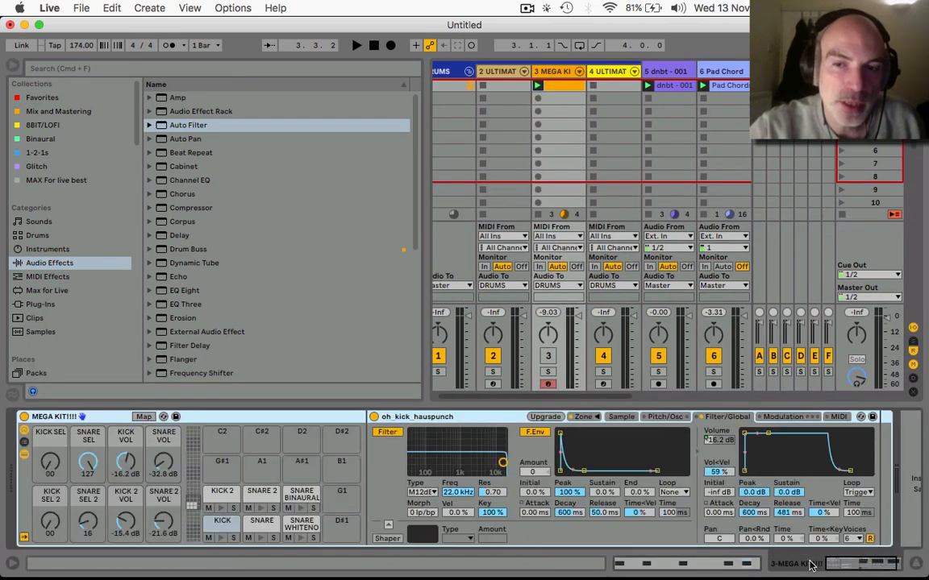
On the pad's Auto Filter, set attack to 0.10 ms, release to 73.1 ms and envelope amount to 103 during playback.
{"action": "left_click", "coordinate": [709, 69]}
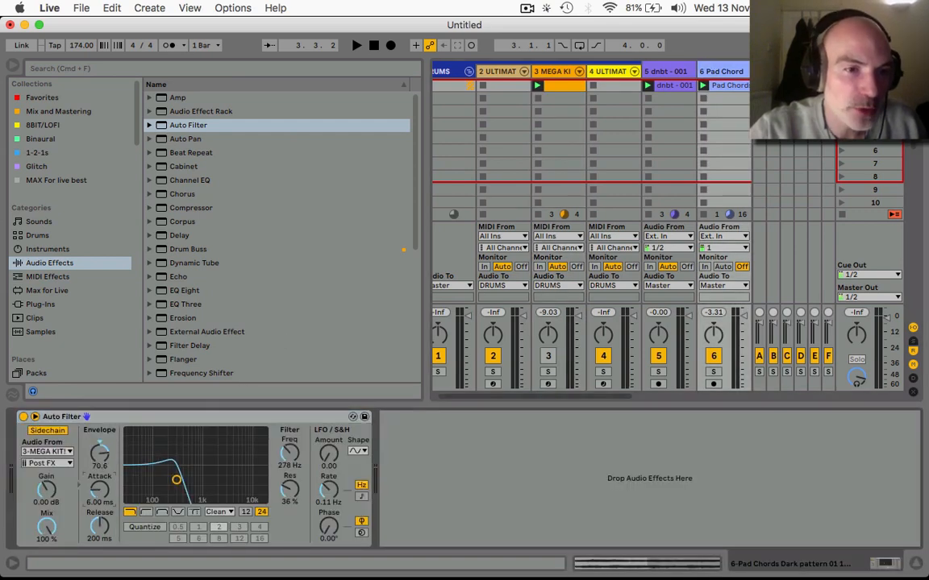
{"action": "key", "text": "space"}
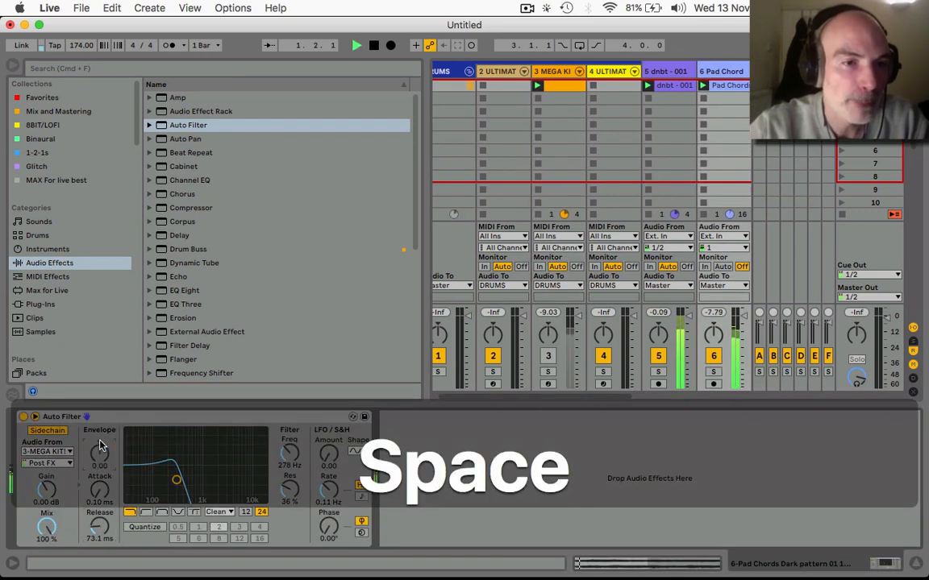
{"action": "scroll", "coordinate": [100, 453], "scroll_direction": "up", "scroll_amount": 3}
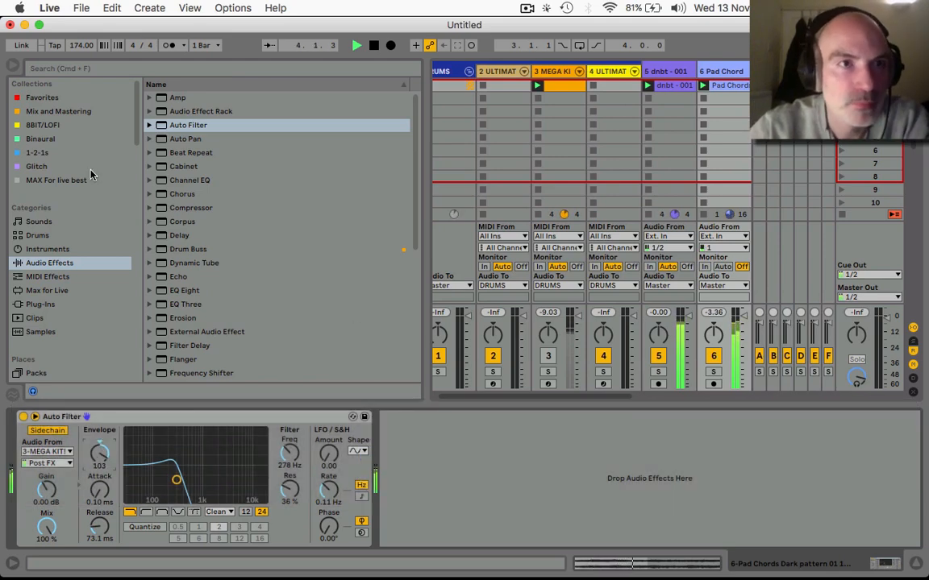
Hide the browser, show the mixer sends, and raise the Pad Chords track's A-Reverb send to 0.0 dB during playback.
{"action": "left_click", "coordinate": [13, 68]}
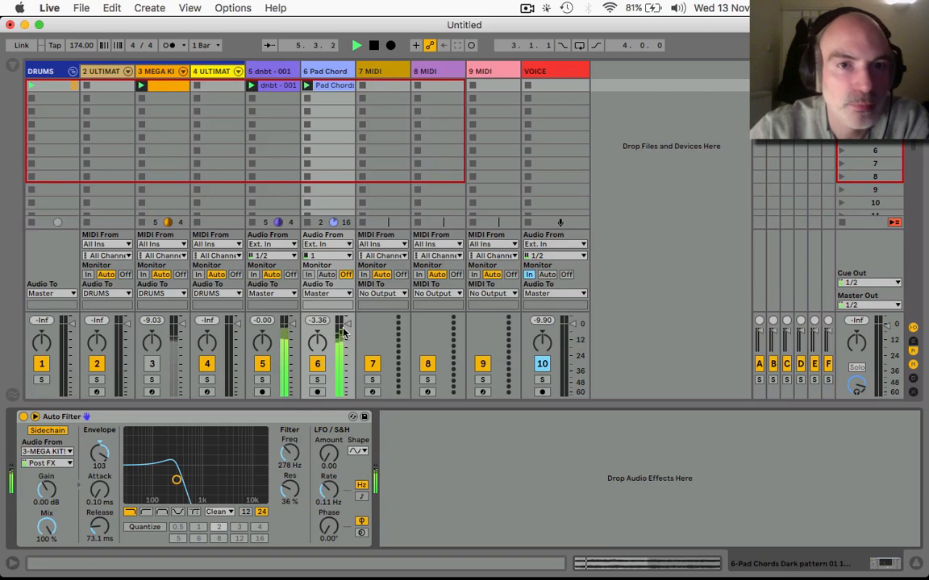
{"action": "left_click", "coordinate": [913, 354]}
{"action": "left_click_drag", "start_coordinate": [315, 236], "coordinate": [315, 237]}
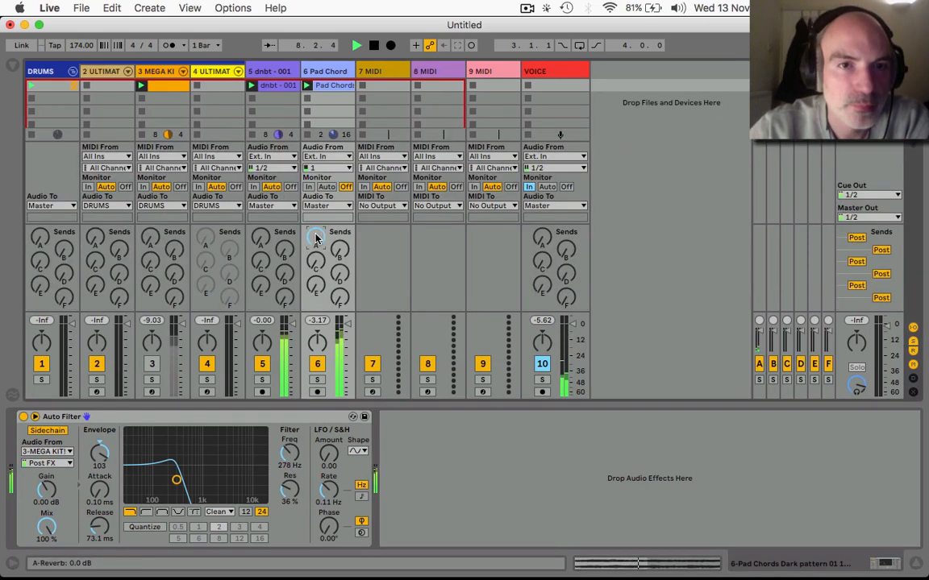
{"action": "key", "text": "XF86AudioRaiseVolume"}
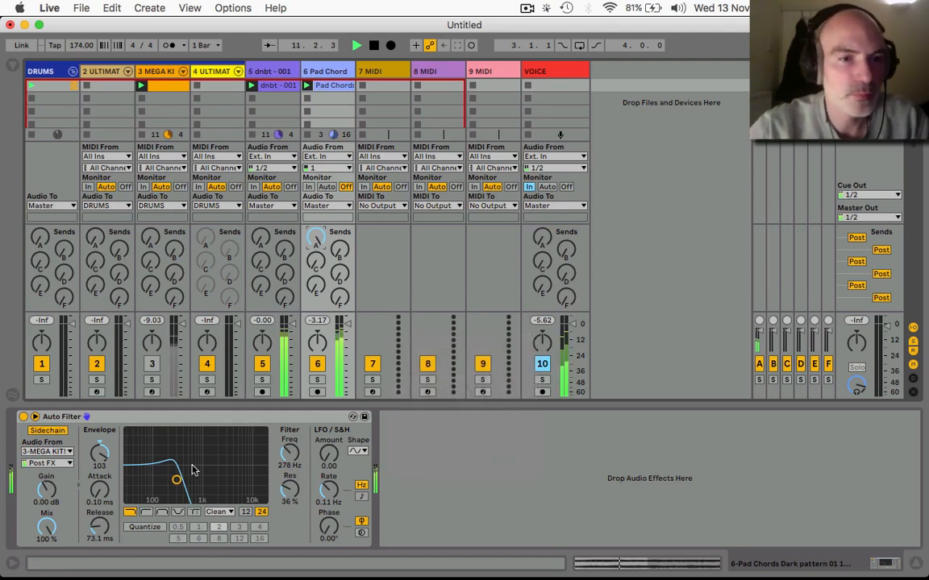
{"action": "key", "text": "space"}
Try the band-pass filter type on the pad and lower the filter frequency to 164 Hz during playback.
{"action": "left_click", "coordinate": [161, 513]}
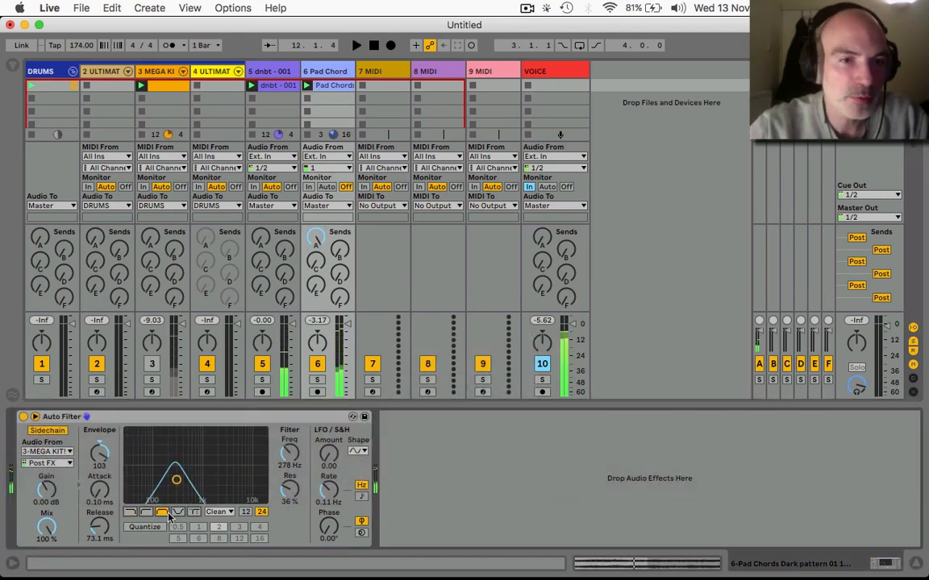
{"action": "key", "text": "space"}
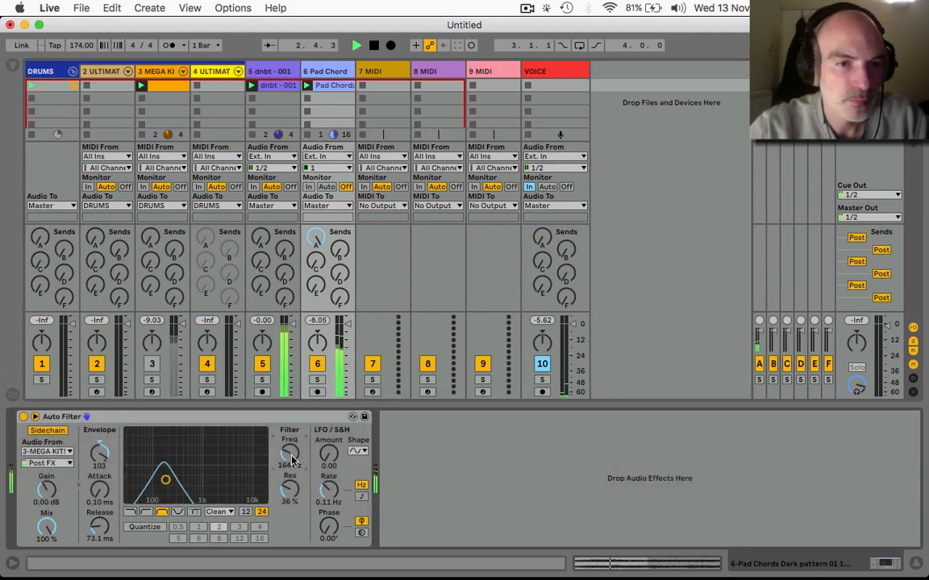
{"action": "key", "text": "space"}
Audition the notch filter type with resonance raised to 47 %, and return the pad's Auto Filter to low-pass.
{"action": "left_click", "coordinate": [178, 512]}
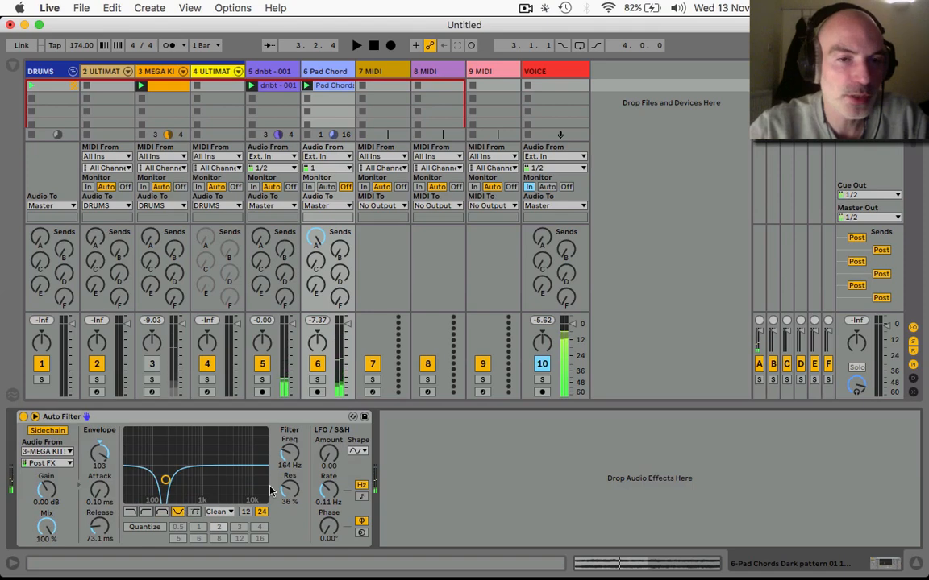
{"action": "key", "text": "space"}
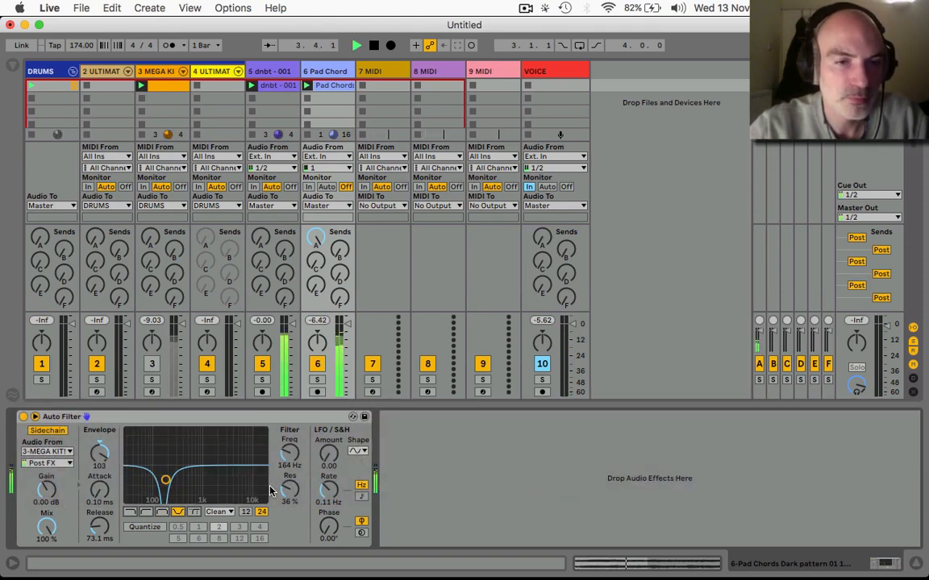
{"action": "left_click_drag", "start_coordinate": [289, 489], "coordinate": [289, 467]}
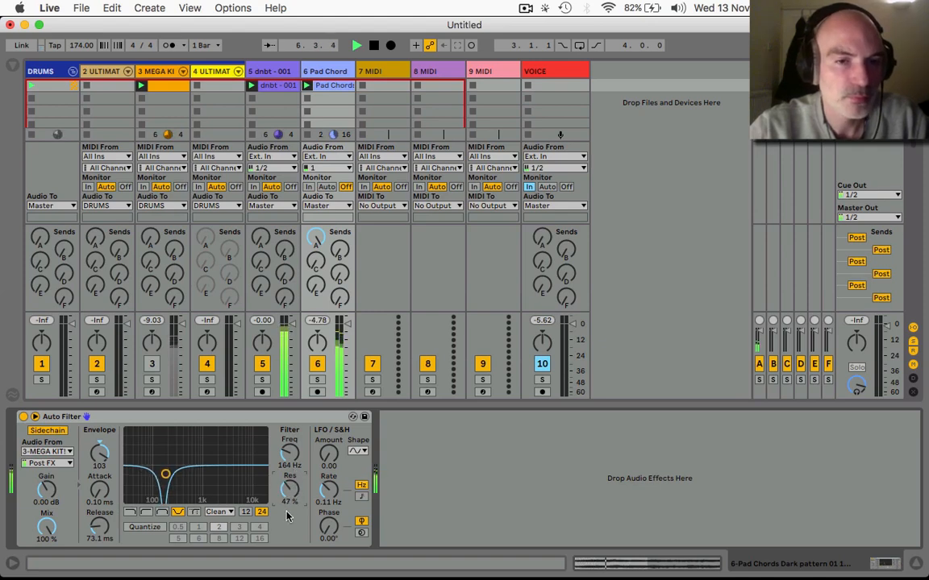
{"action": "key", "text": "space"}
{"action": "left_click", "coordinate": [130, 511]}
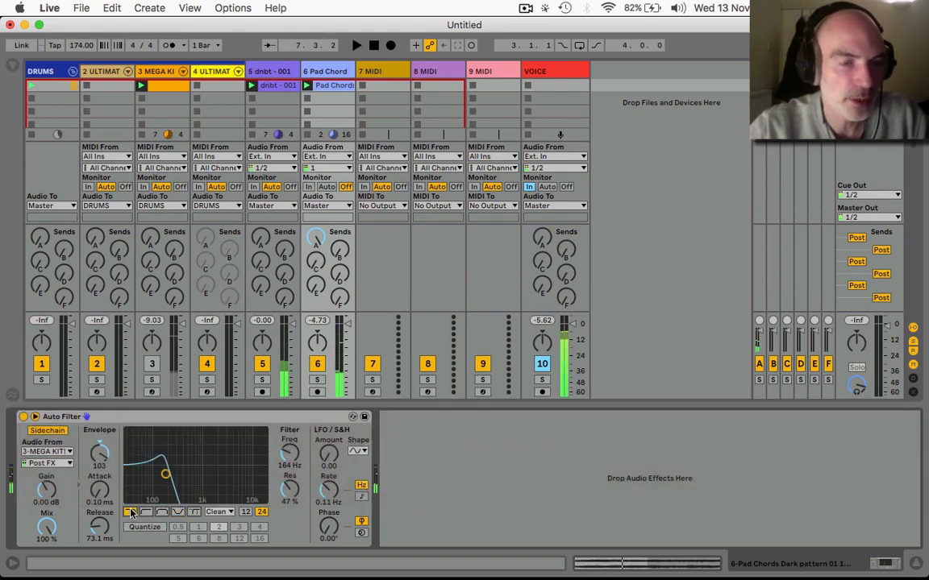
In the MEGA KIT clip, replace the kicks at 1.1.4 and 1.2.4 with kicks at 1.1.3 and 1.2.2, and audition it.
{"action": "left_click", "coordinate": [156, 86]}
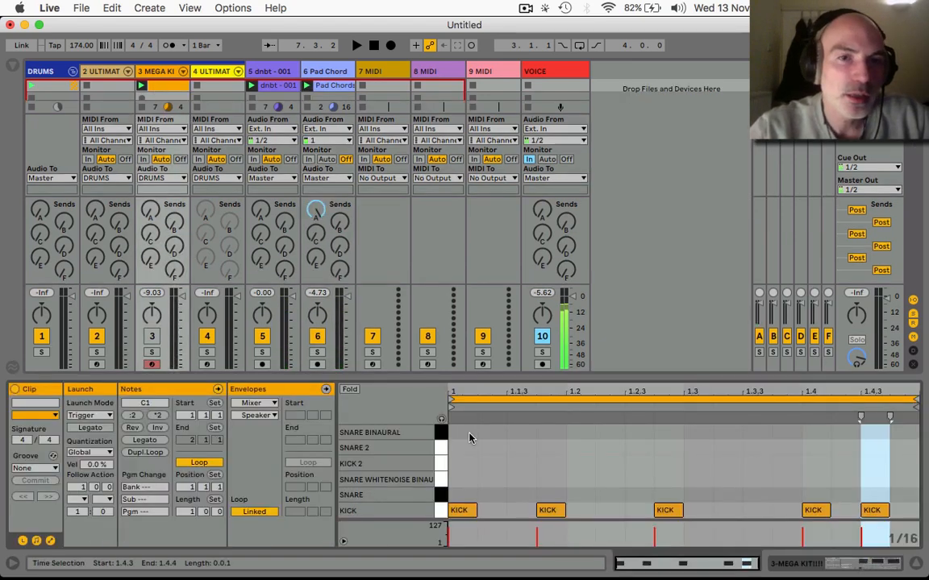
{"action": "left_click", "coordinate": [528, 511]}
{"action": "left_click", "coordinate": [553, 512]}
{"action": "left_click", "coordinate": [607, 507]}
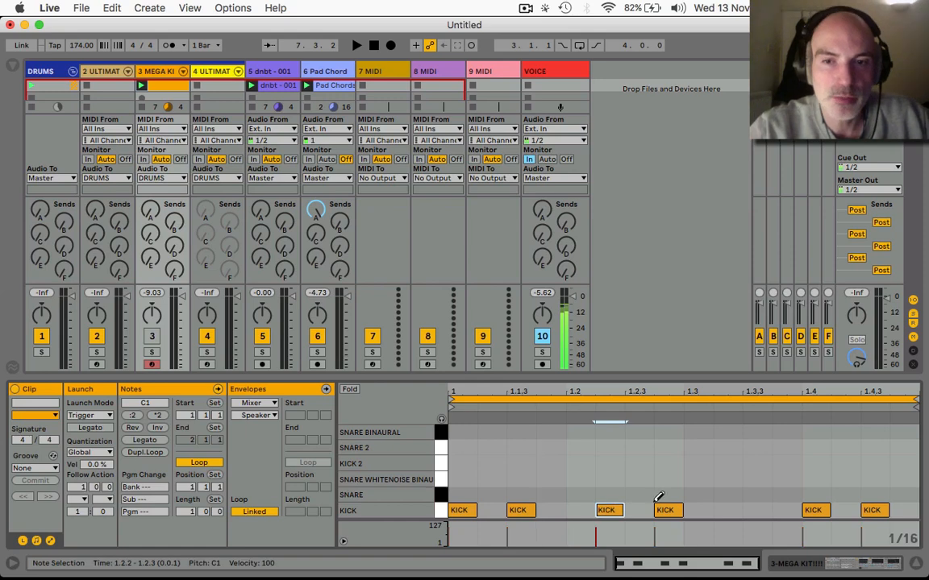
{"action": "left_click", "coordinate": [661, 508]}
{"action": "key", "text": "space"}
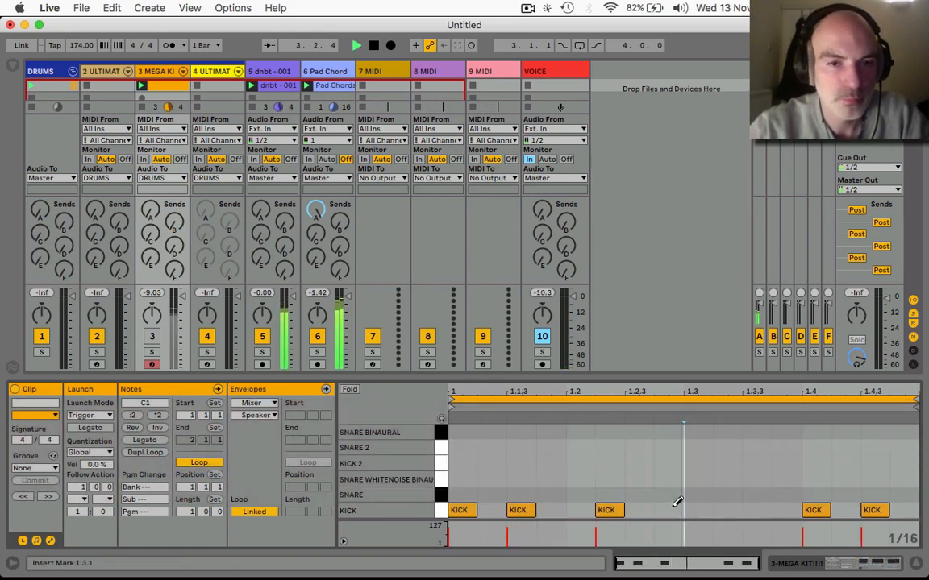
{"action": "key", "text": "space"}
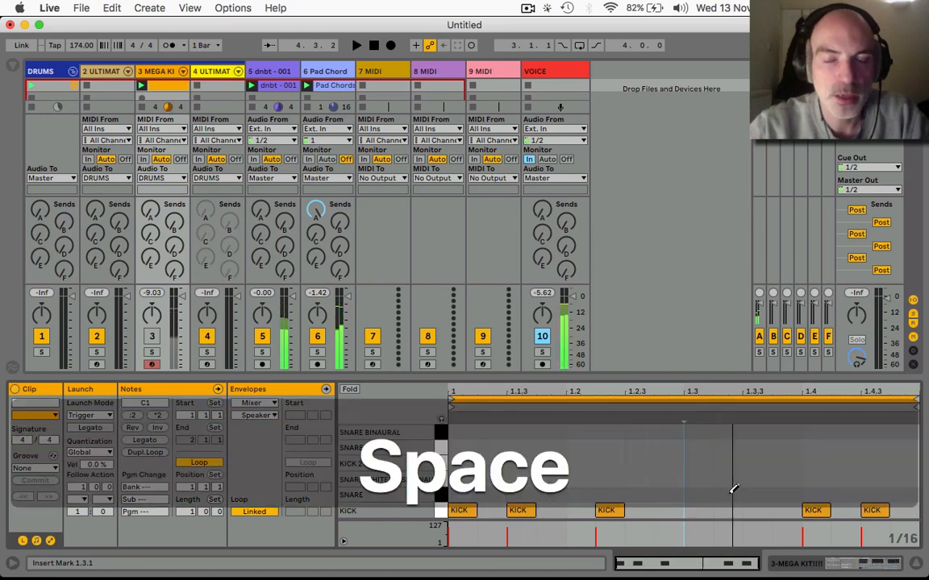
Add a snare note at 1.3.2 in the MEGA KIT clip and audition the pattern.
{"action": "left_click", "coordinate": [725, 494]}
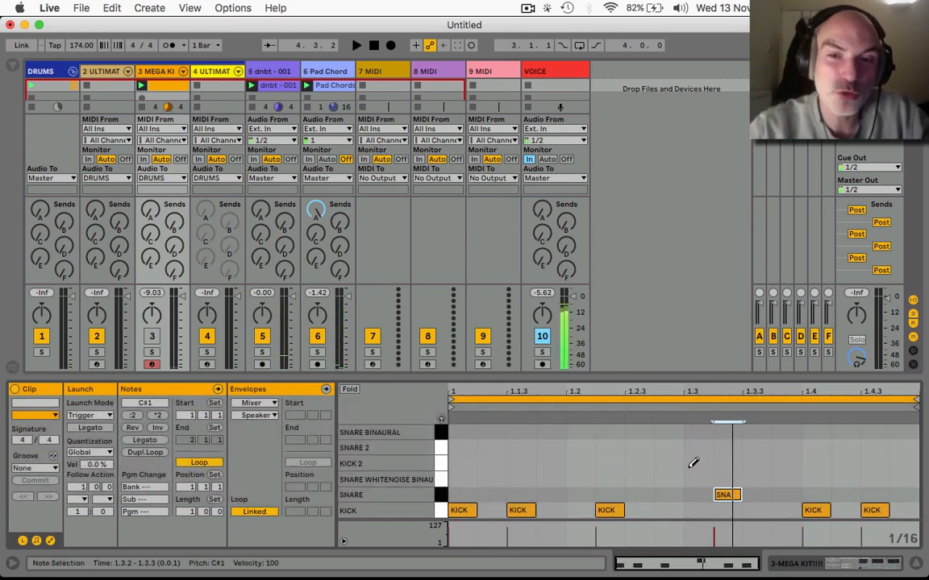
{"action": "key", "text": "space"}
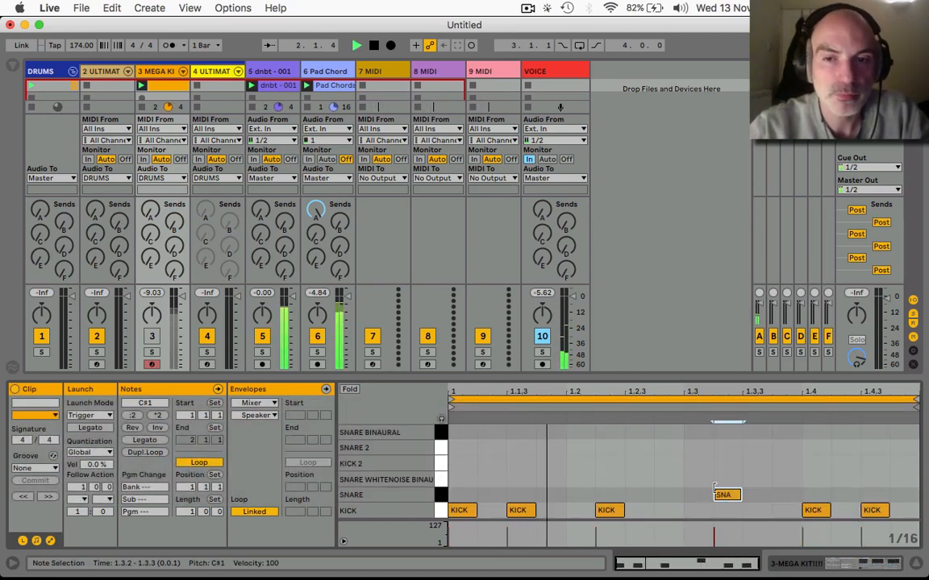
{"action": "key", "text": "space"}
Try the MEGA KIT's SNARE VOL and KICK VOL macros at 0 dB and audition the result.
{"action": "left_click", "coordinate": [776, 565]}
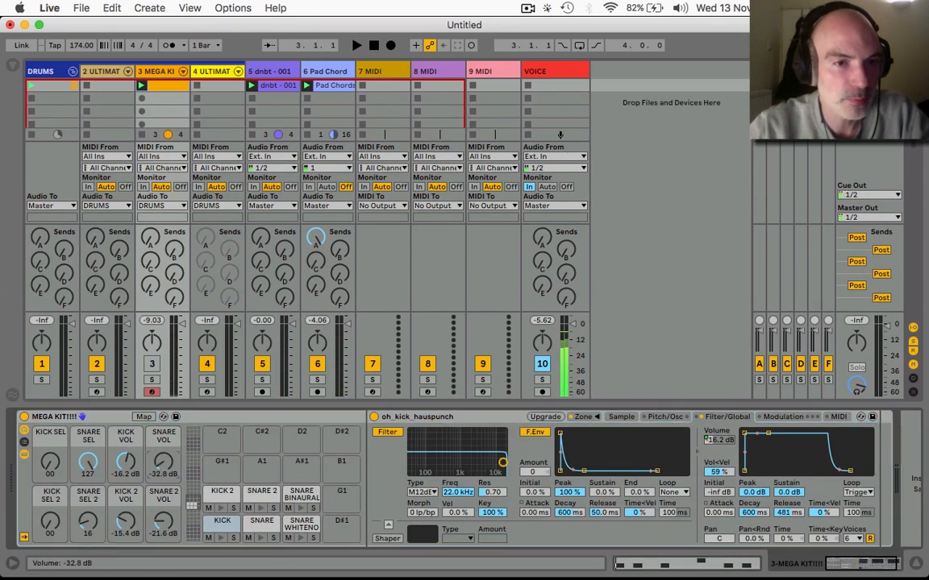
{"action": "key", "text": "0"}
{"action": "key", "text": "Return"}
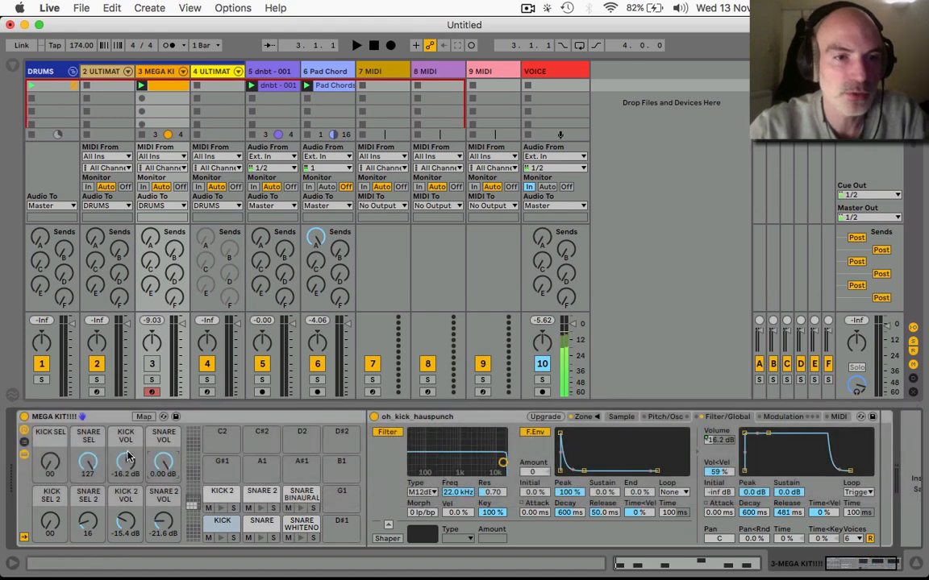
{"action": "key", "text": "0"}
{"action": "key", "text": "Return"}
{"action": "key", "text": "space"}
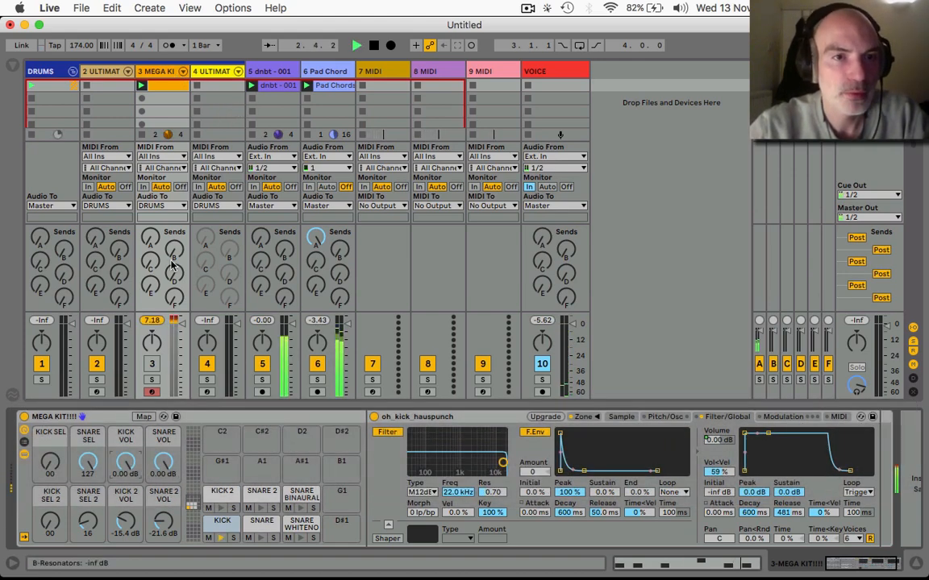
{"action": "key", "text": "space"}
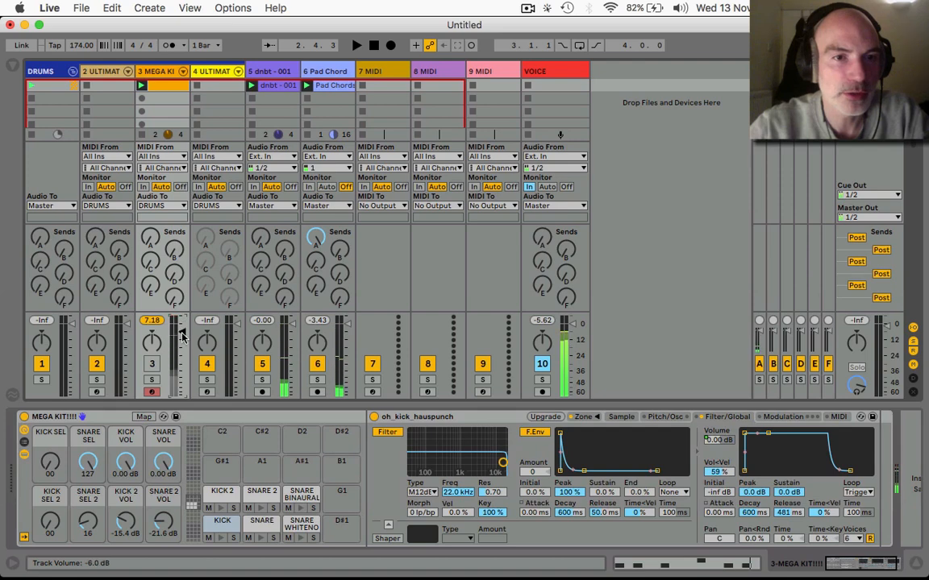
Set the MEGA KIT's KICK VOL and SNARE VOL macros to -6 dB and audition the pattern with the pad.
{"action": "left_click", "coordinate": [122, 469]}
{"action": "type", "text": "-6"}
{"action": "key", "text": "Return"}
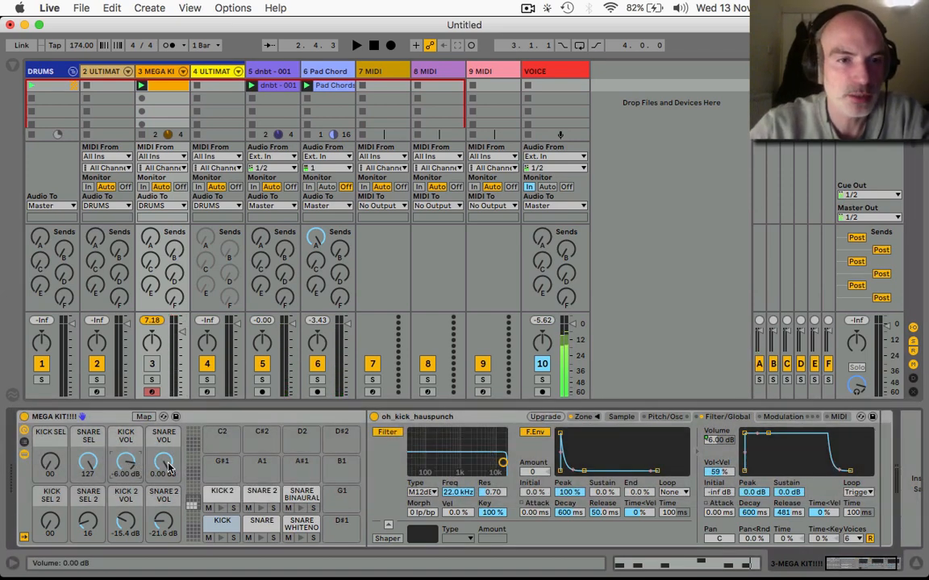
{"action": "left_click", "coordinate": [166, 465]}
{"action": "type", "text": "-6"}
{"action": "key", "text": "Return"}
{"action": "key", "text": "space"}
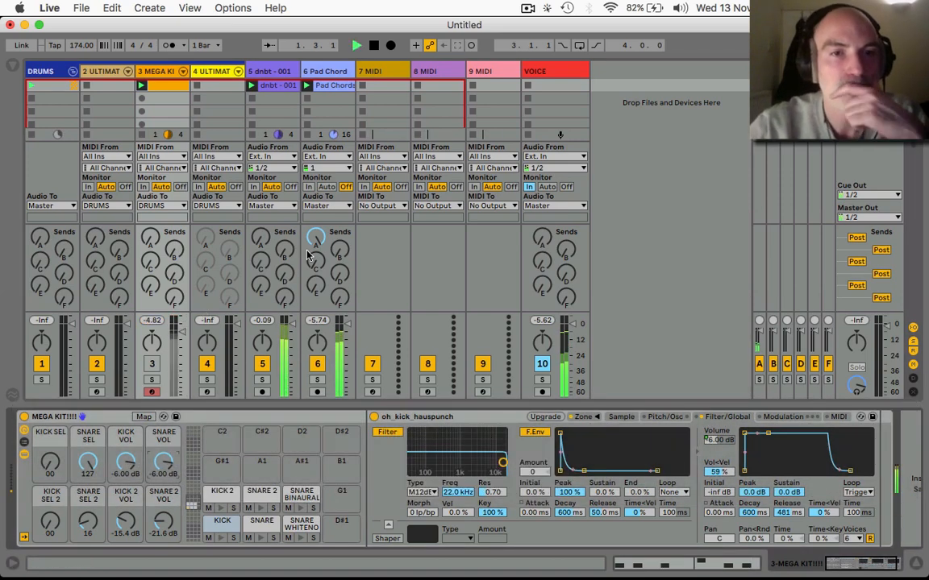
{"action": "left_click", "coordinate": [325, 86]}
{"action": "key", "text": "space"}
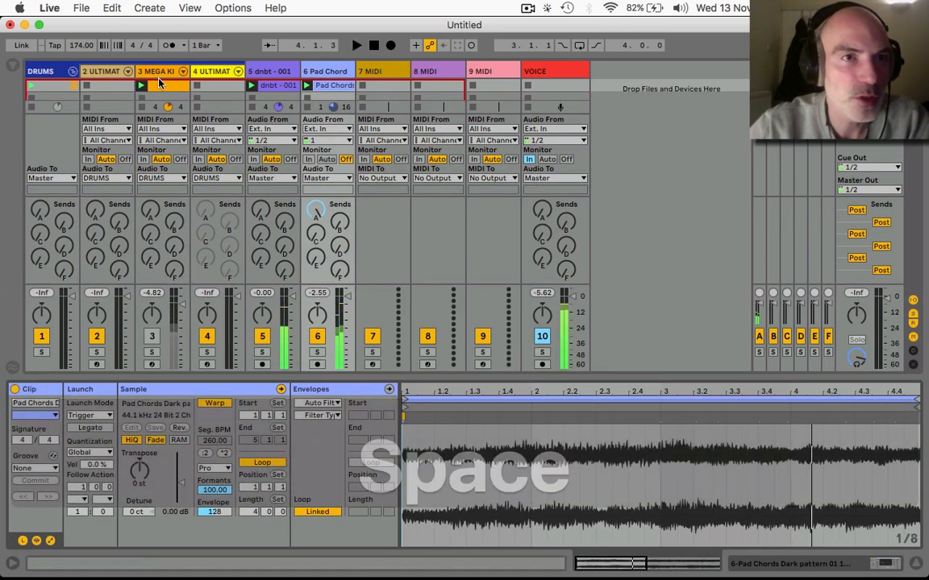
In the MEGA KIT clip, delete the kicks at 1.1.3, 1.2.2 and 1.4.1, and add a kick at 1.2.3.
{"action": "left_click", "coordinate": [163, 86]}
{"action": "left_click", "coordinate": [522, 508]}
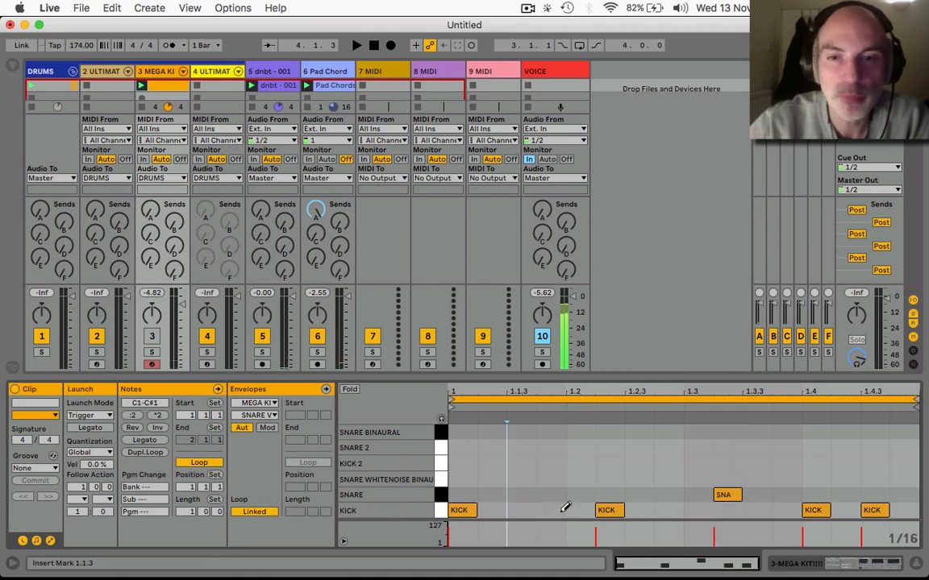
{"action": "left_click_drag", "start_coordinate": [606, 508], "coordinate": [643, 504]}
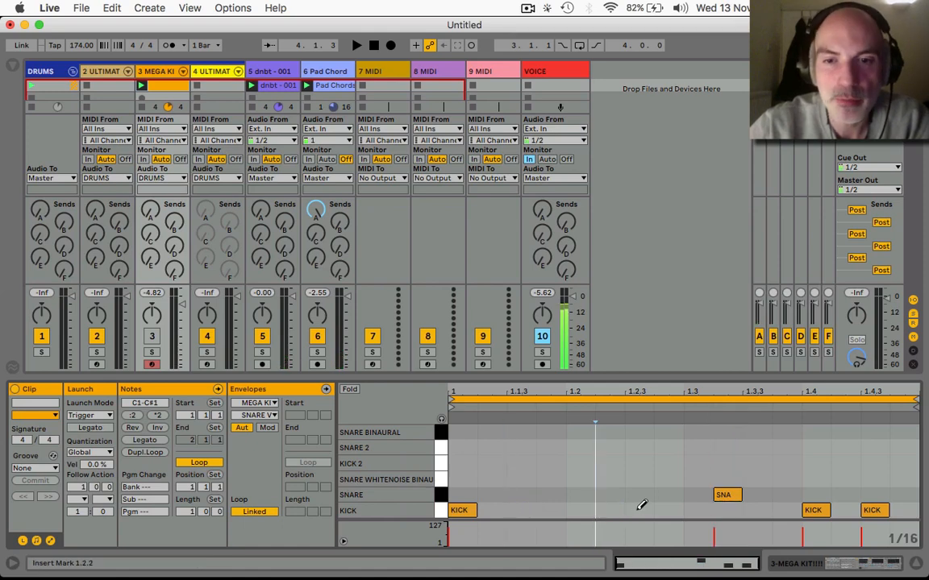
{"action": "double_click", "coordinate": [815, 508]}
Play the new pattern, watch the Pad Chords track's Auto Filter, and stop playback.
{"action": "key", "text": "space"}
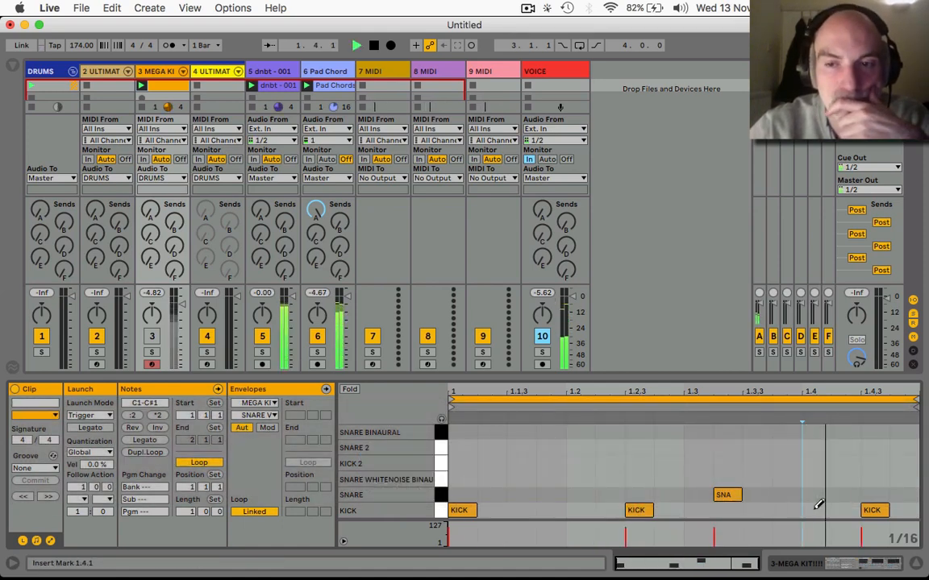
{"action": "left_click", "coordinate": [787, 566]}
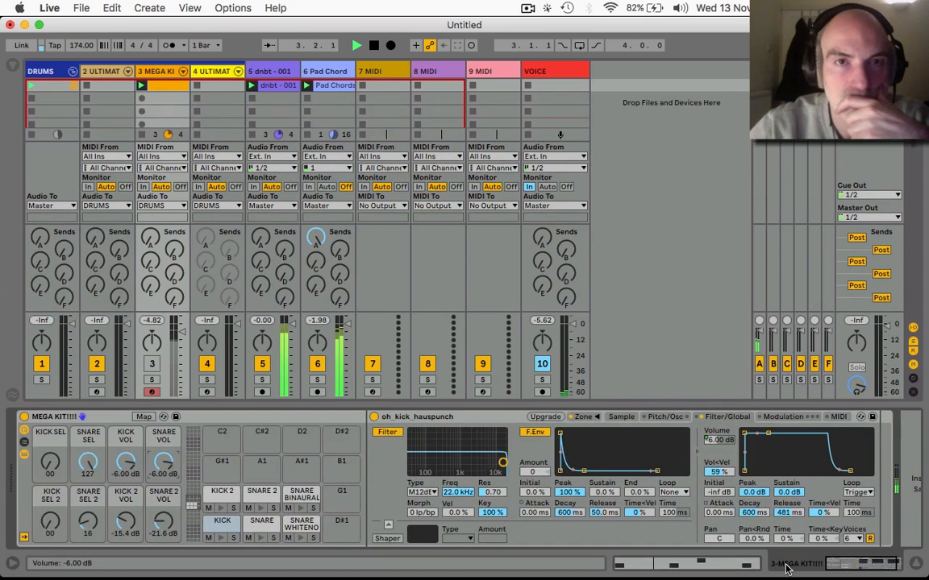
{"action": "left_click", "coordinate": [328, 71]}
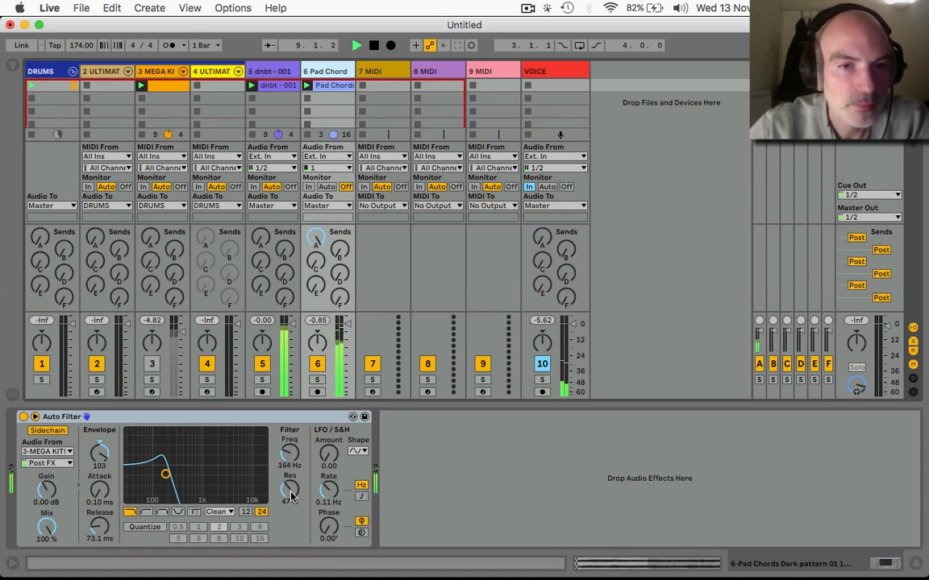
{"action": "key", "text": "space"}
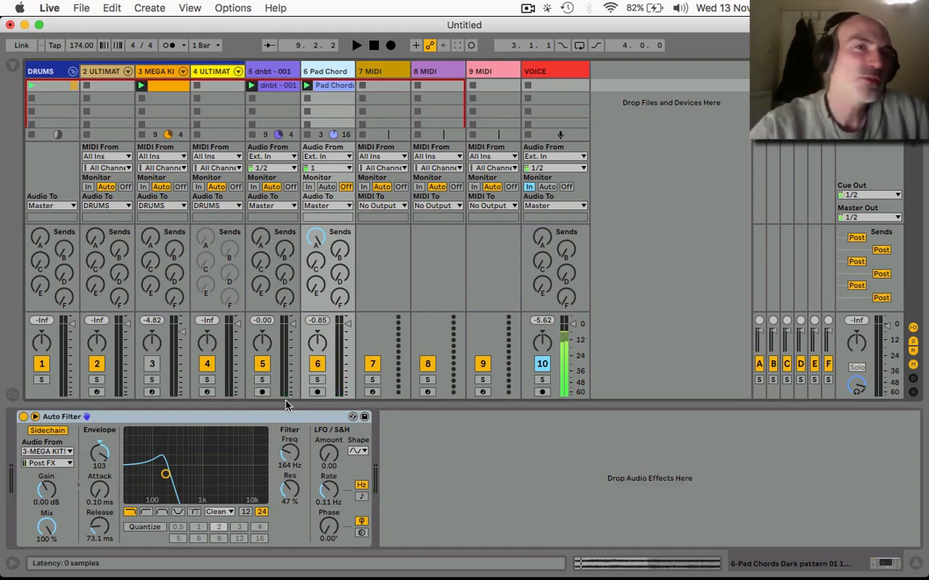
Try the Pad Chords clip in Complex warp mode transposed to -12 st, and audition it.
{"action": "left_click", "coordinate": [326, 85]}
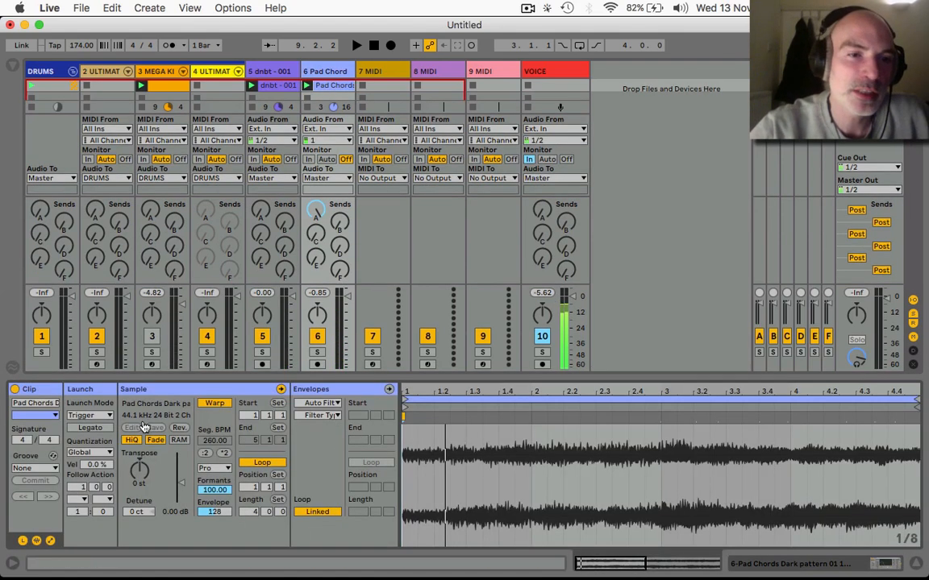
{"action": "left_click", "coordinate": [211, 470]}
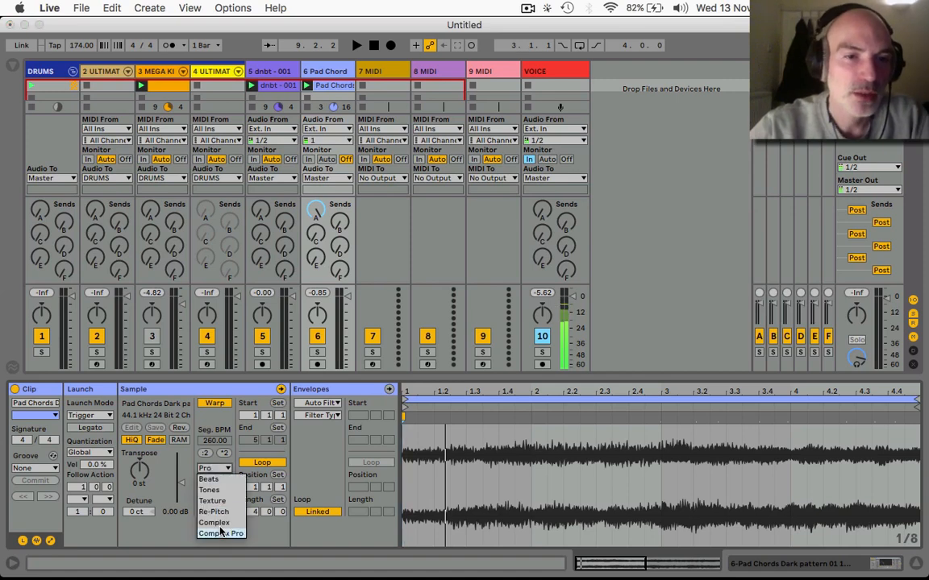
{"action": "left_click", "coordinate": [202, 471]}
{"action": "left_click", "coordinate": [138, 471]}
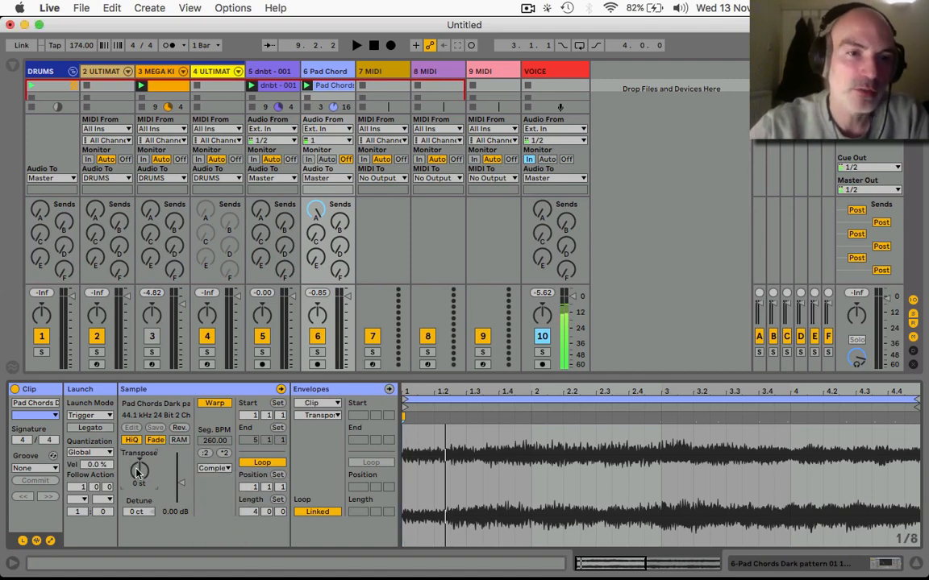
{"action": "key", "text": "shift+Down"}
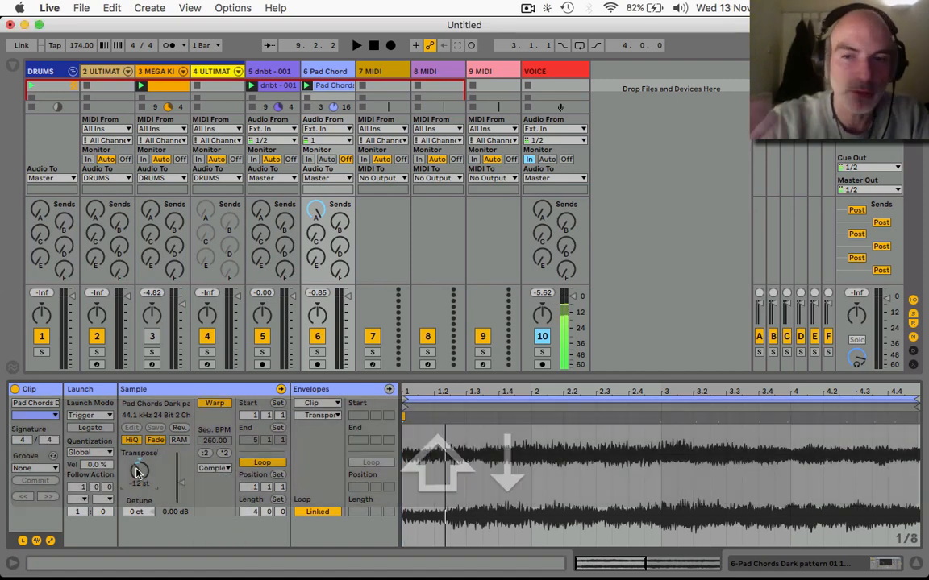
{"action": "mouse_move", "coordinate": [745, 549]}
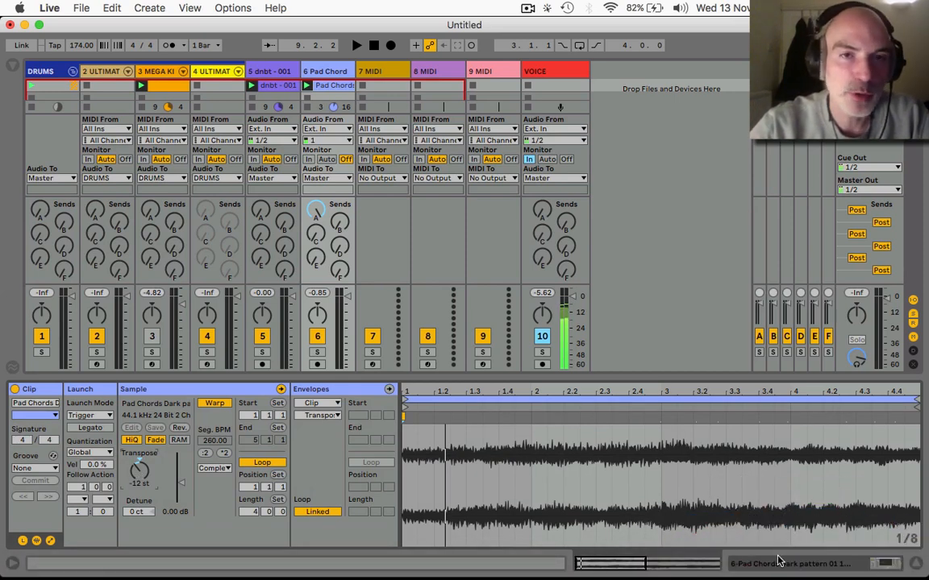
{"action": "key", "text": "space"}
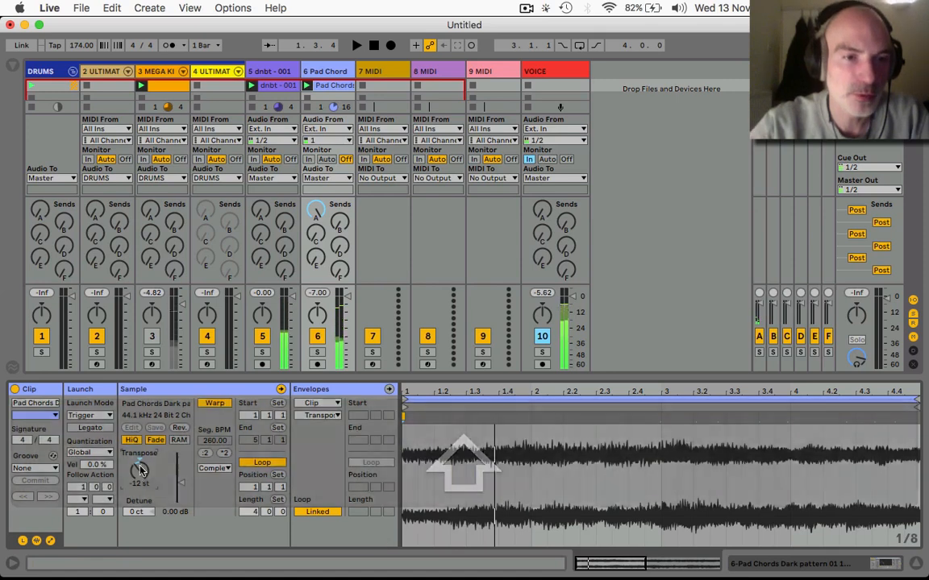
Set the Pad Chords clip's transposition to 12 st and audition it.
{"action": "key", "text": "shift+Up"}
{"action": "key", "text": "space"}
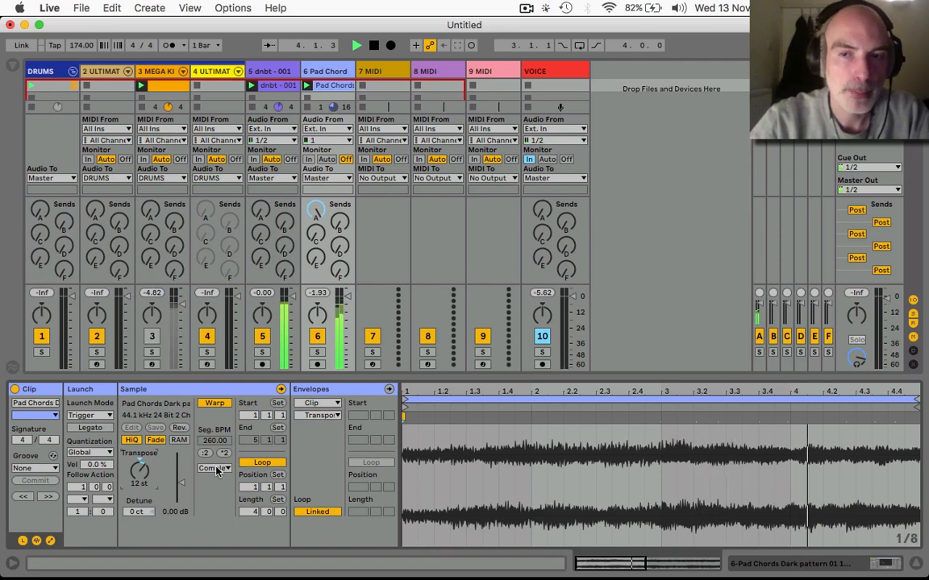
{"action": "key", "text": "space"}
Set the Pad Chords clip to Beats warp mode preserving 1/4 with transient looping off, and audition it with the Auto Filter displayed.
{"action": "left_click", "coordinate": [216, 471]}
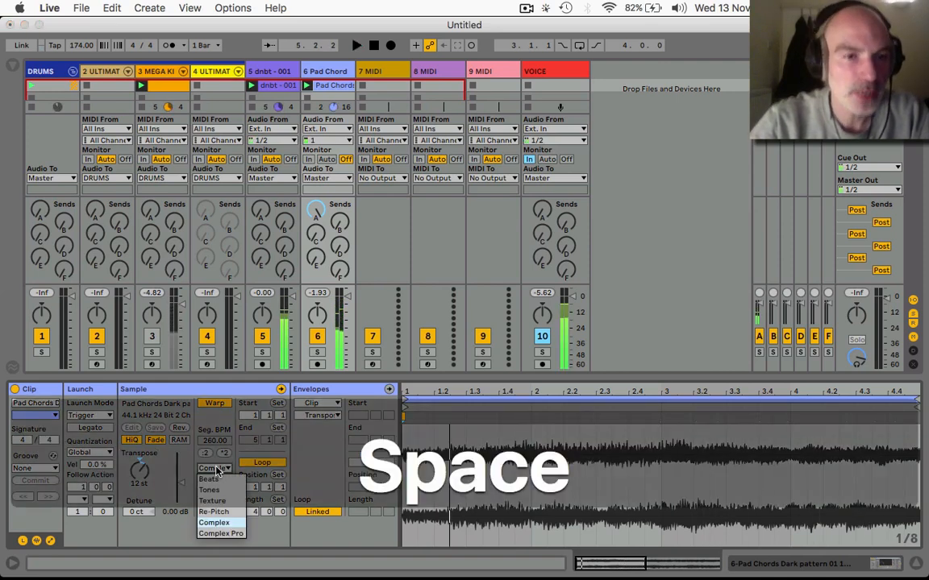
{"action": "left_click", "coordinate": [213, 474]}
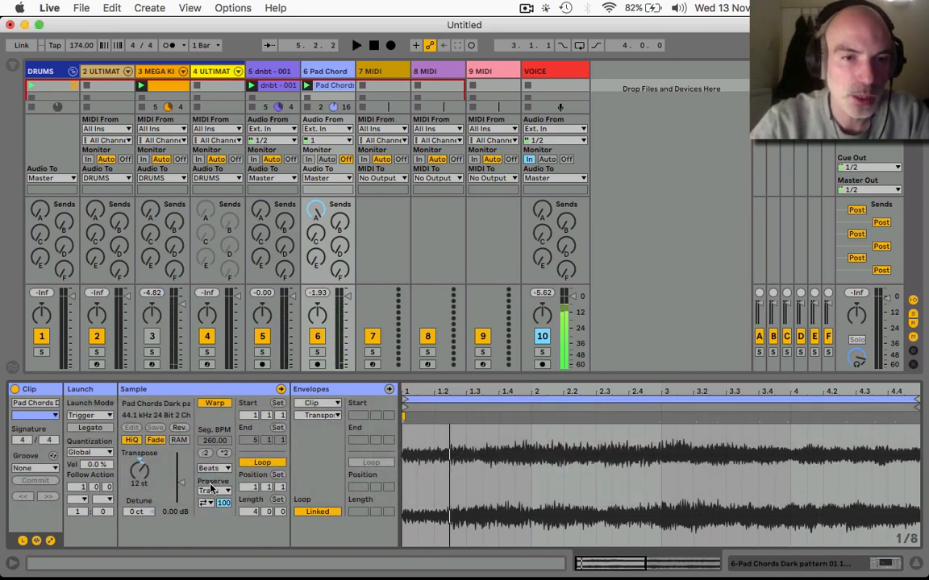
{"action": "left_click", "coordinate": [212, 489]}
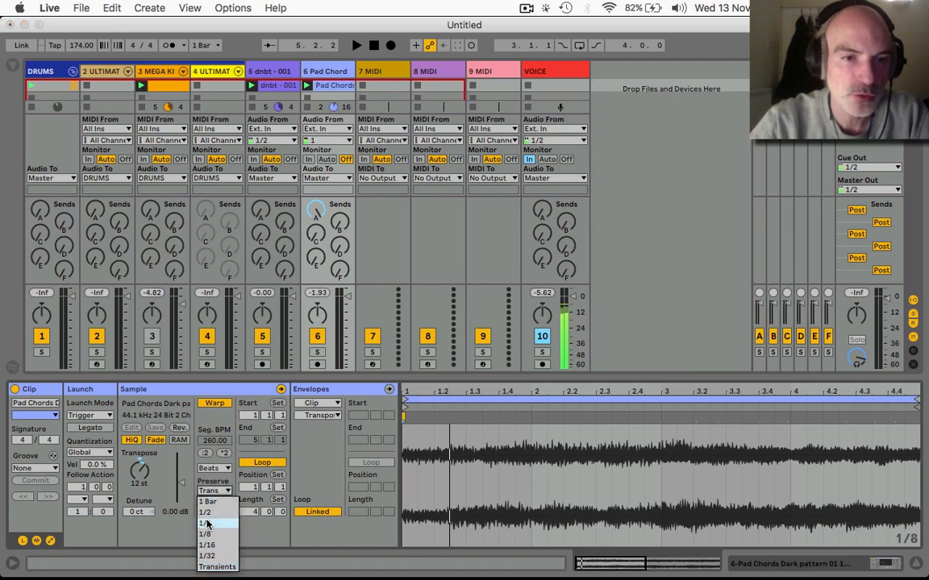
{"action": "left_click", "coordinate": [220, 524]}
{"action": "key", "text": "space"}
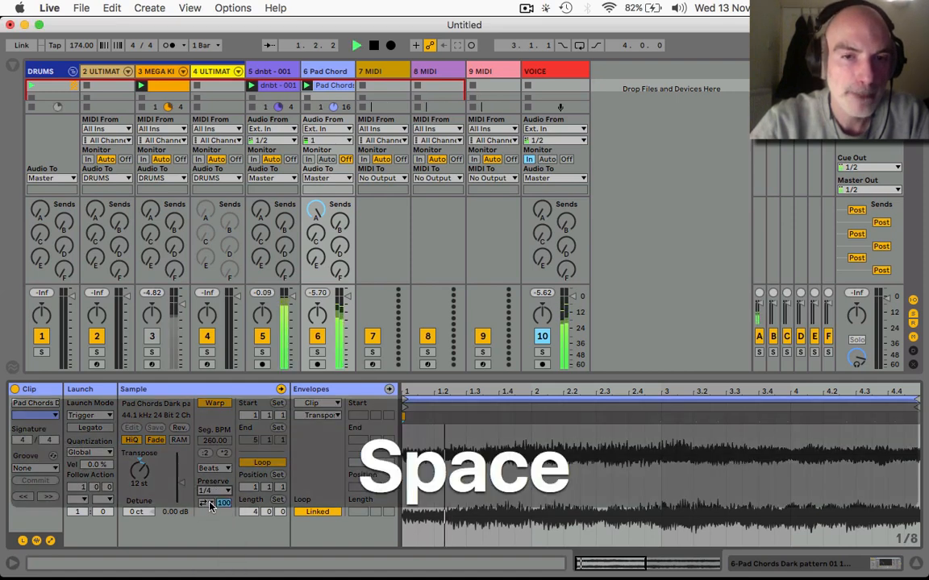
{"action": "key", "text": "space"}
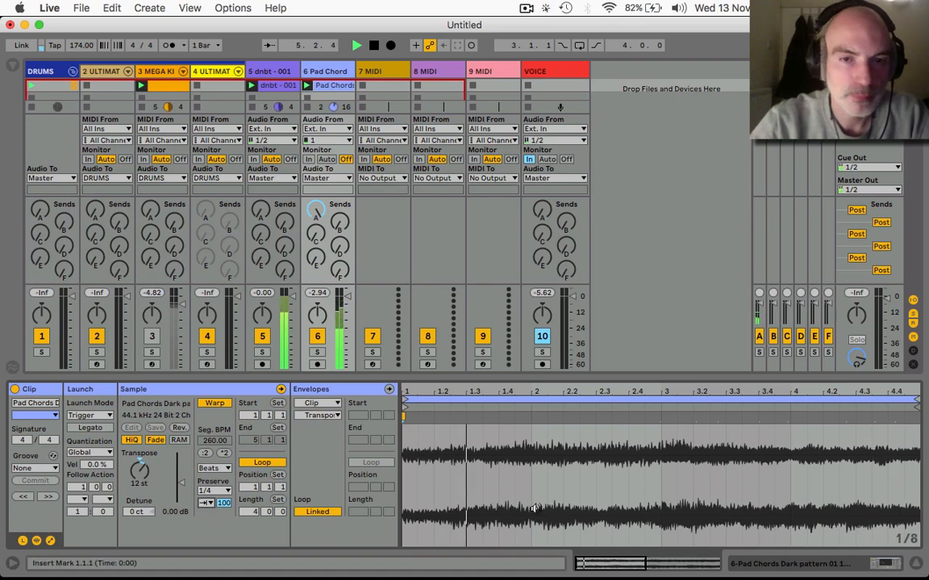
{"action": "key", "text": "shift+Tab"}
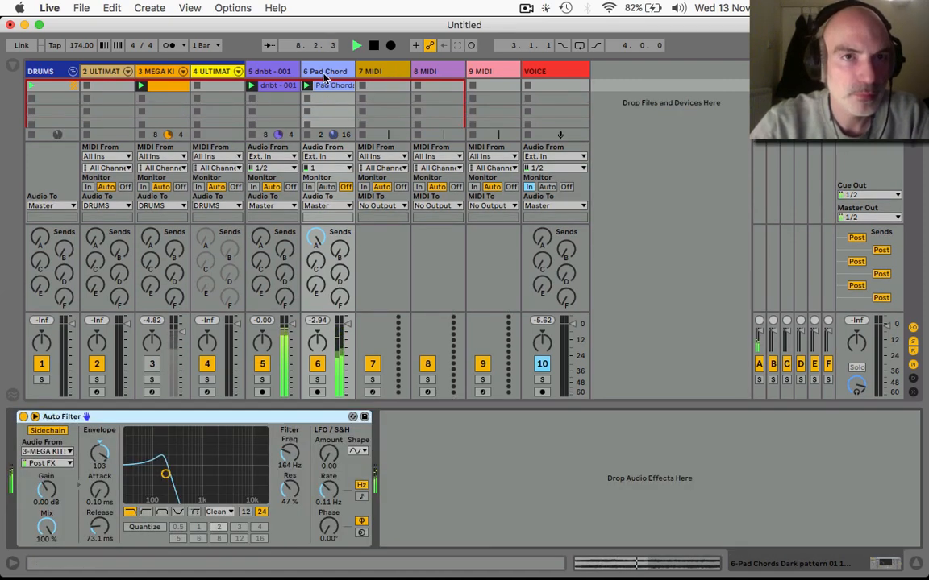
{"action": "key", "text": "space"}
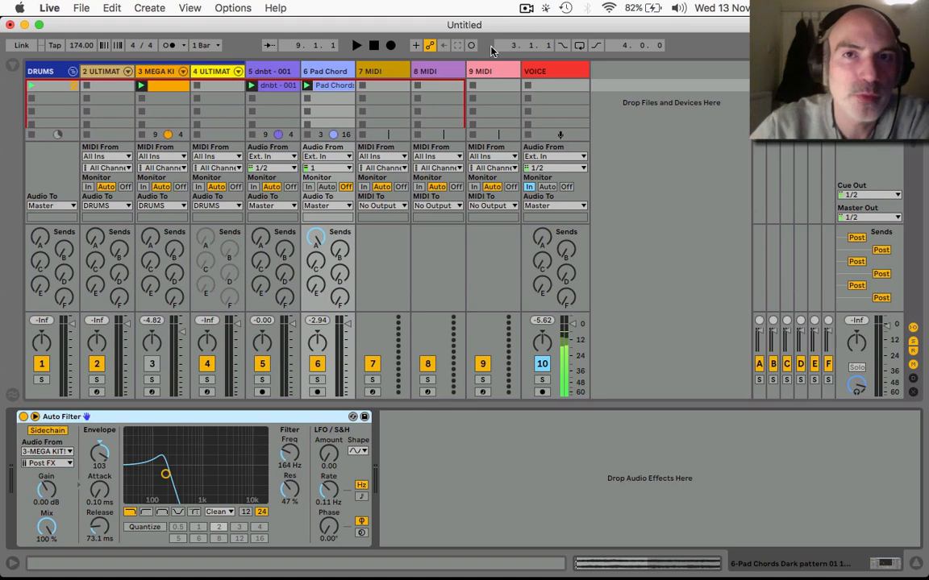
{"action": "left_click", "coordinate": [525, 8]}
{"action": "left_click", "coordinate": [494, 7]}
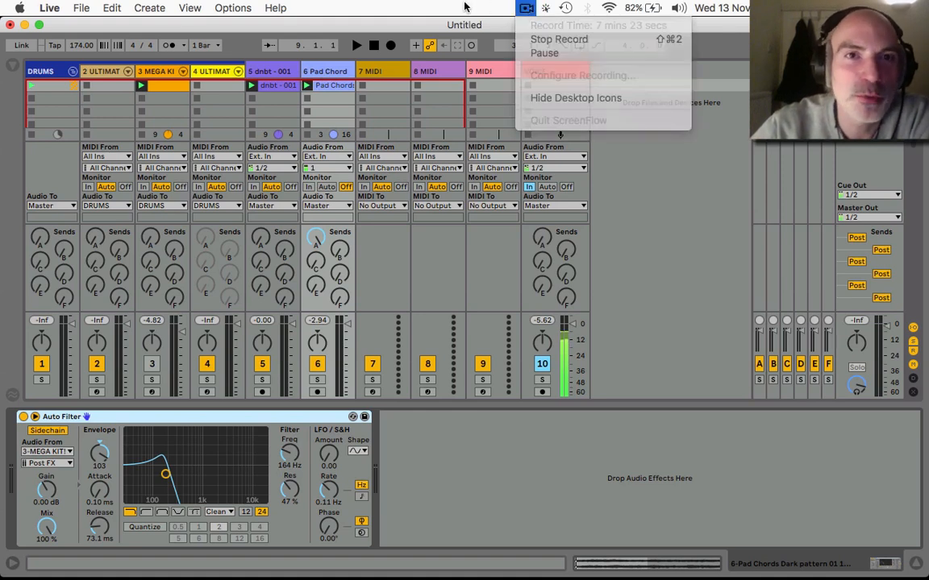
Show the browser's instruments and load Operator onto the empty 7 MIDI track.
{"action": "left_click", "coordinate": [377, 73]}
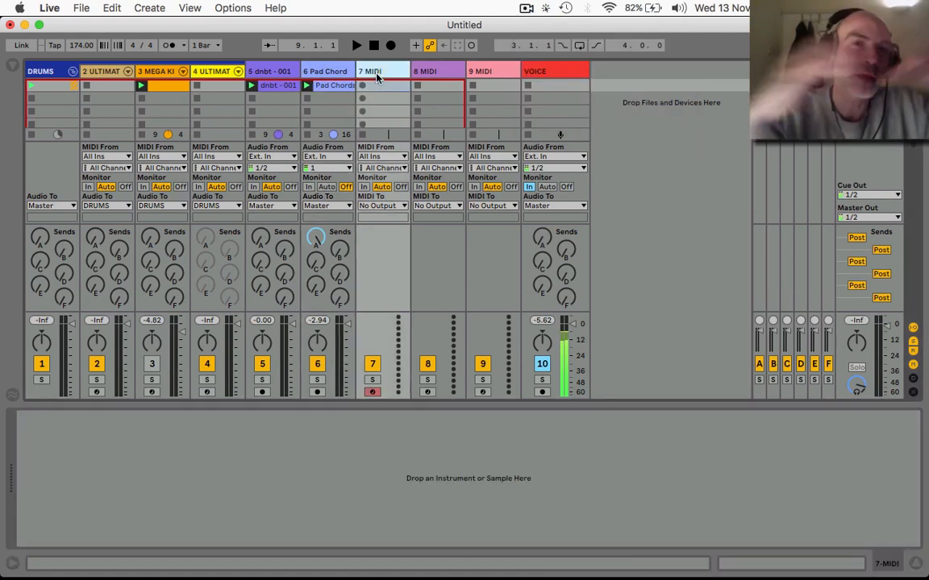
{"action": "left_click", "coordinate": [14, 66]}
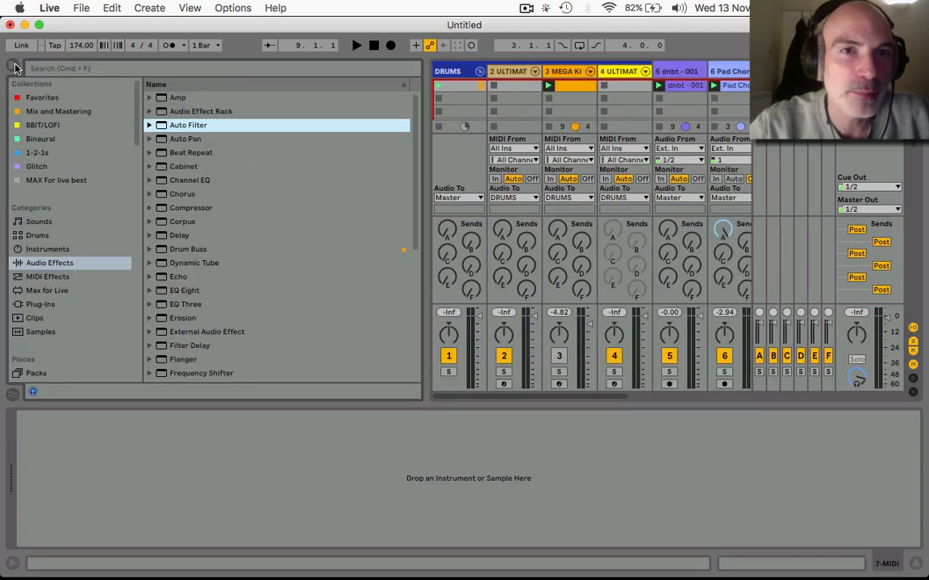
{"action": "left_click", "coordinate": [48, 250]}
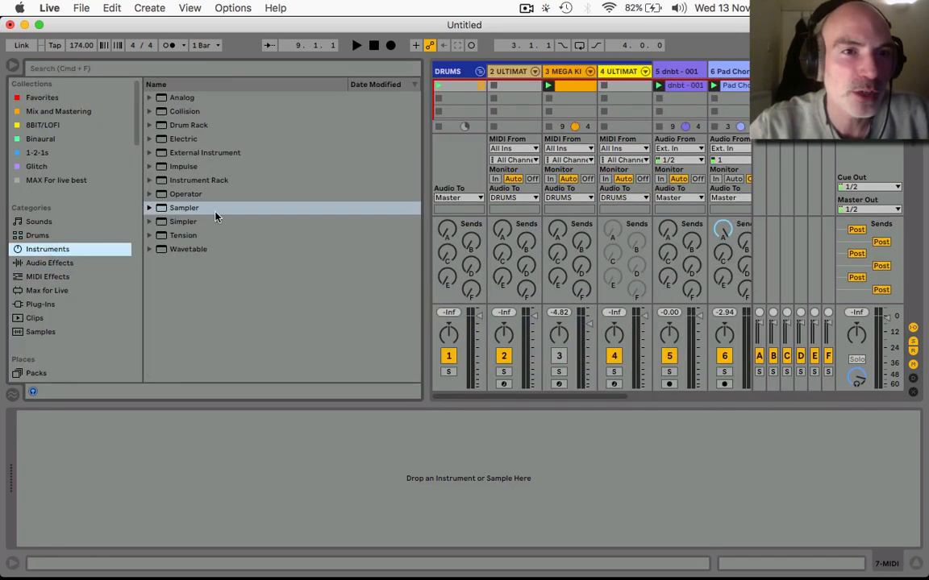
{"action": "scroll", "coordinate": [471, 91], "scroll_direction": "right", "scroll_amount": 5}
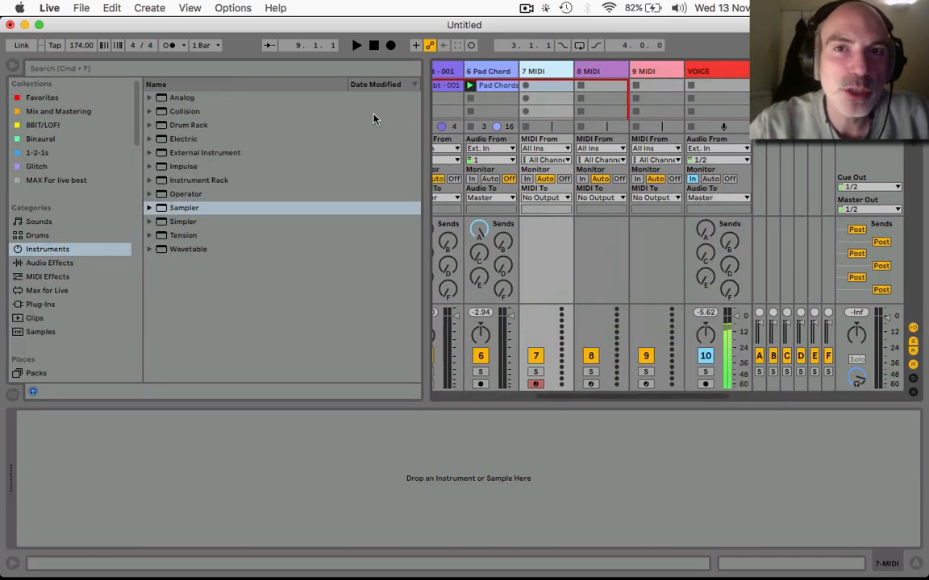
{"action": "left_click_drag", "start_coordinate": [165, 196], "coordinate": [540, 83]}
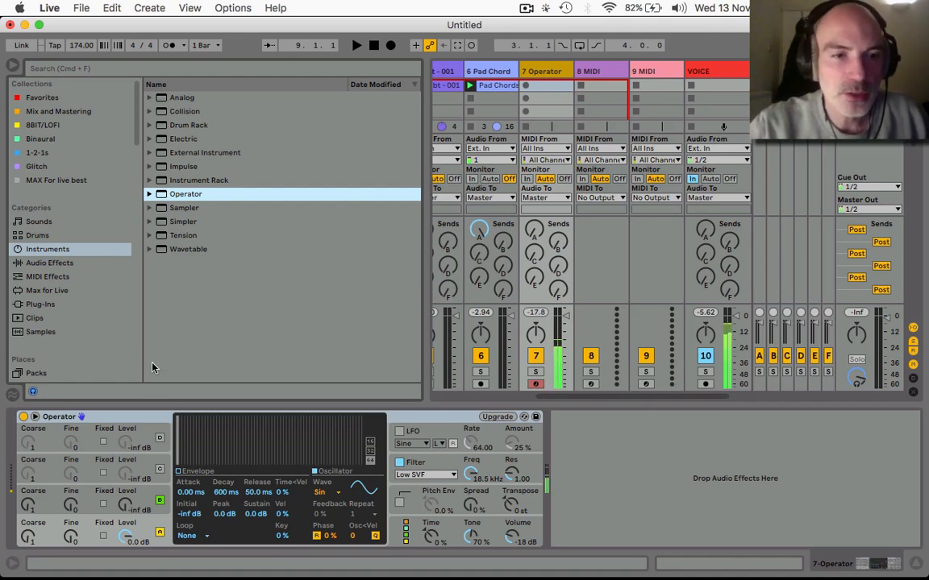
Set oscillator B to coarse 2 and level -5.6 dB, with envelope attack 556 ms, decay 566 ms and sustain -inf dB.
{"action": "left_click", "coordinate": [129, 492]}
{"action": "left_click_drag", "start_coordinate": [125, 503], "coordinate": [125, 451]}
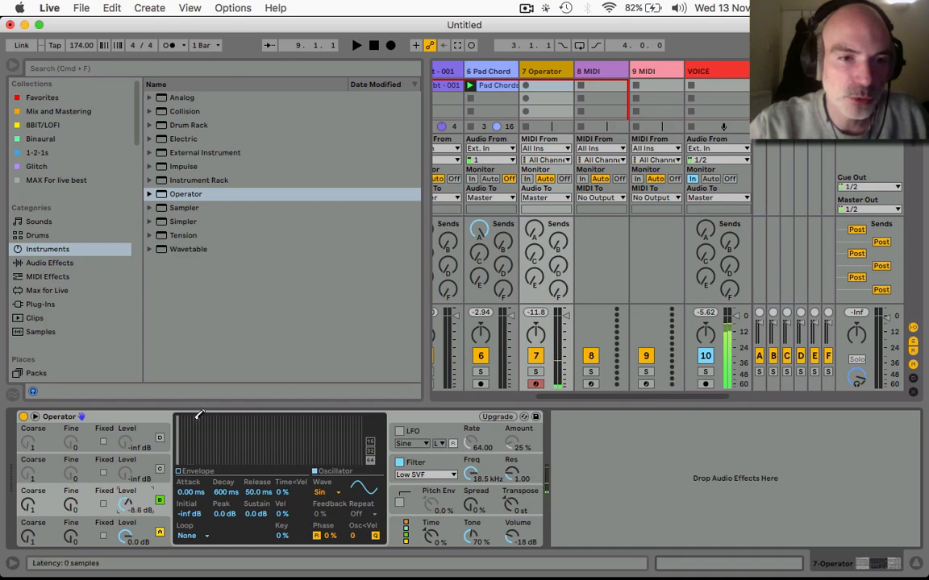
{"action": "left_click", "coordinate": [179, 472]}
{"action": "left_click_drag", "start_coordinate": [179, 419], "coordinate": [245, 462]}
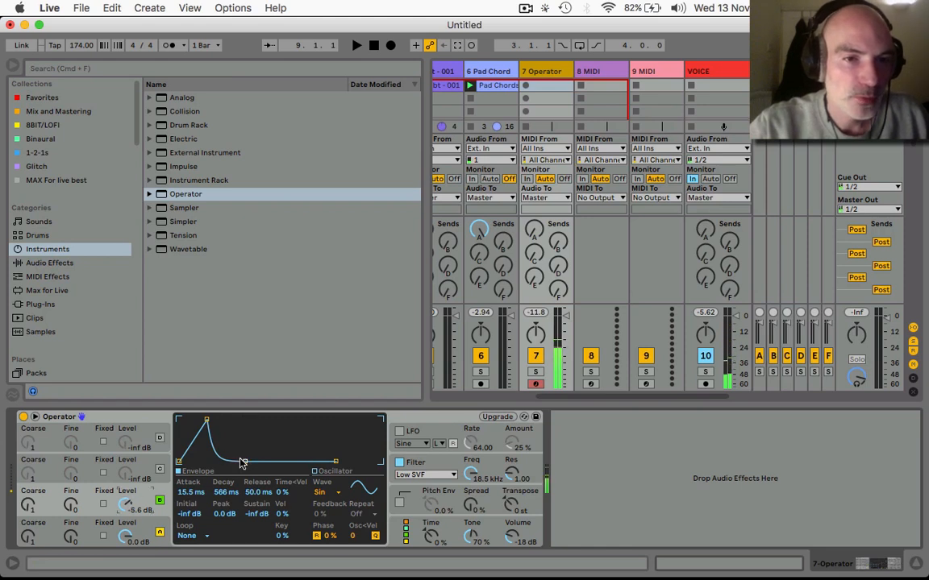
{"action": "left_click_drag", "start_coordinate": [206, 419], "coordinate": [212, 420]}
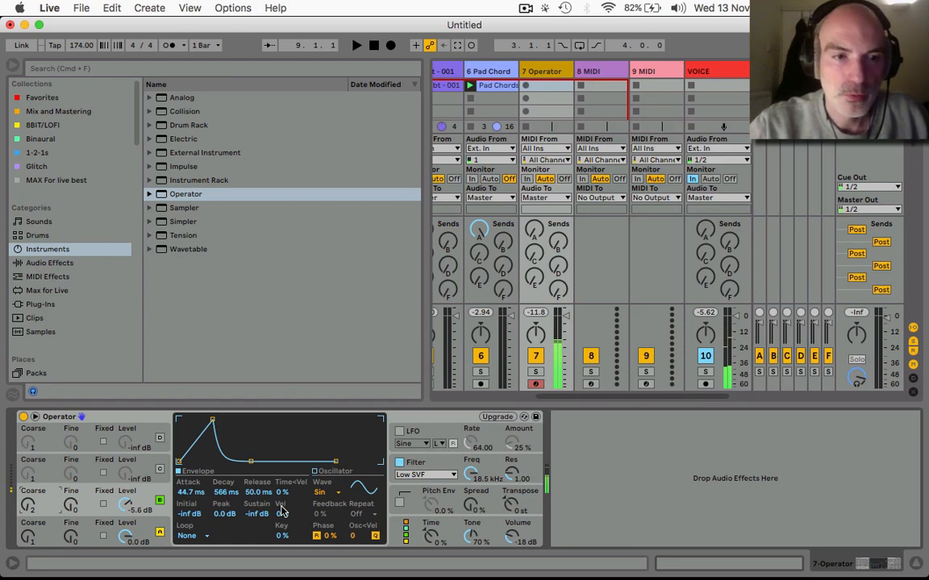
{"action": "left_click_drag", "start_coordinate": [212, 420], "coordinate": [227, 425]}
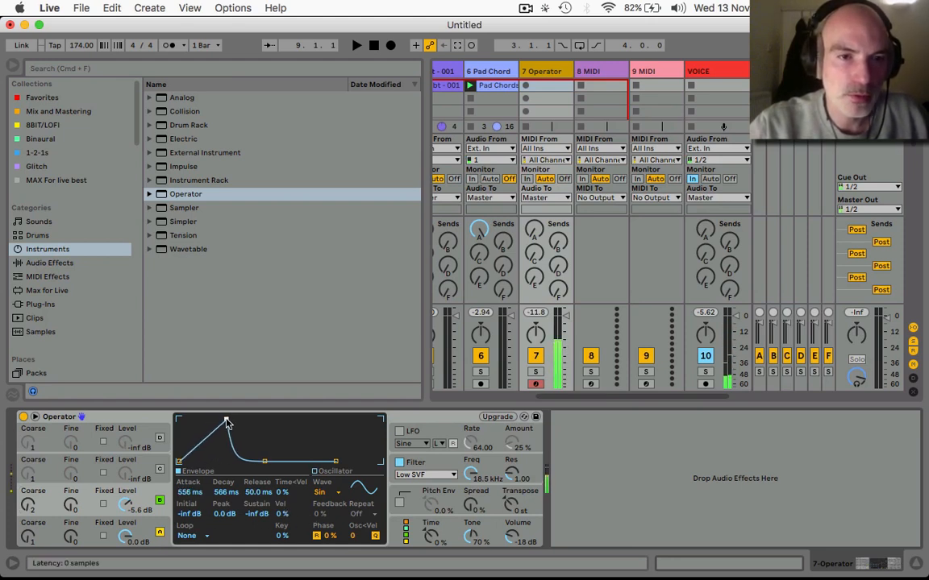
Hide the browser and raise Operator's tone to 100% and its volume to -7.6 dB.
{"action": "key", "text": "super+alt+b"}
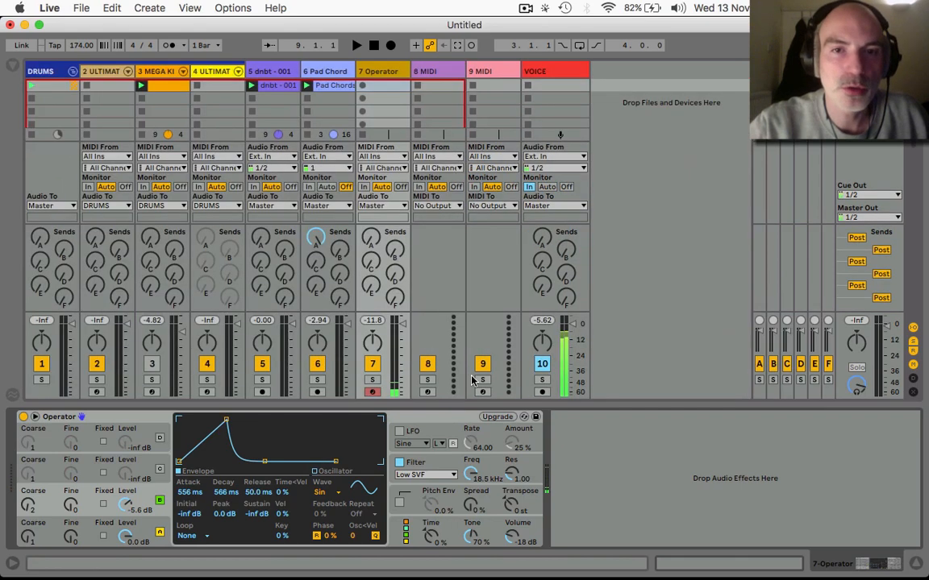
{"action": "left_click_drag", "start_coordinate": [508, 535], "coordinate": [471, 513]}
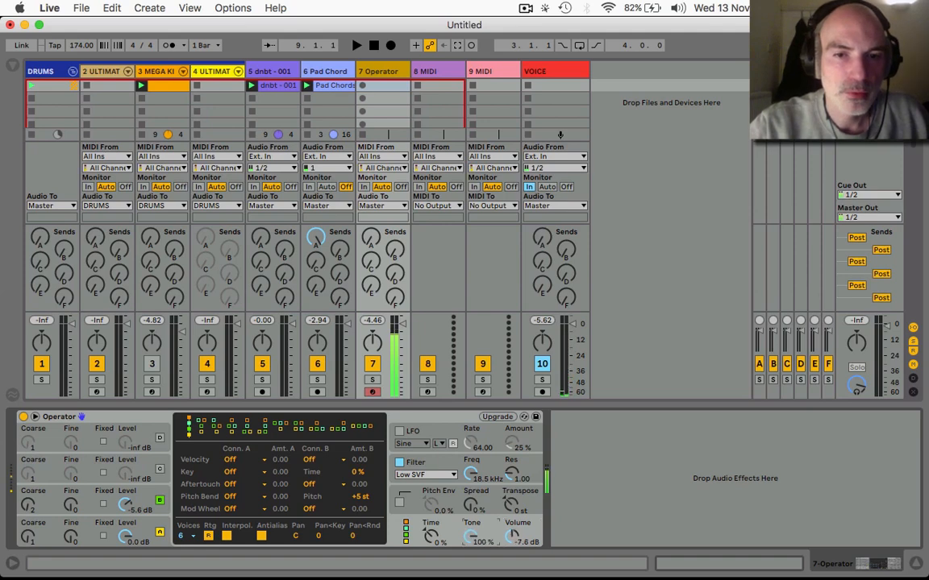
Stop the Pad Chords clip, and arm the 7 Operator track with its Reverb send A at 0.0 dB.
{"action": "left_click", "coordinate": [320, 89]}
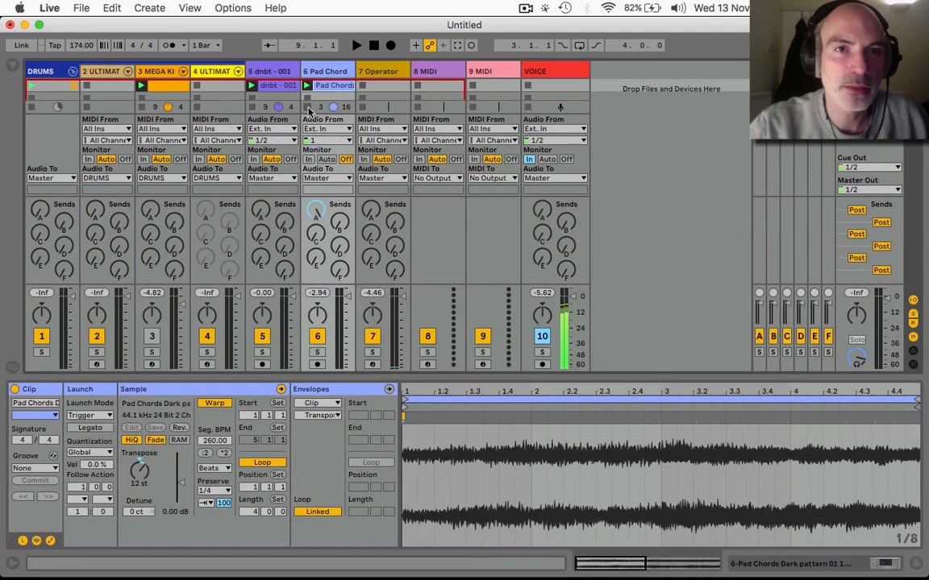
{"action": "left_click", "coordinate": [309, 108]}
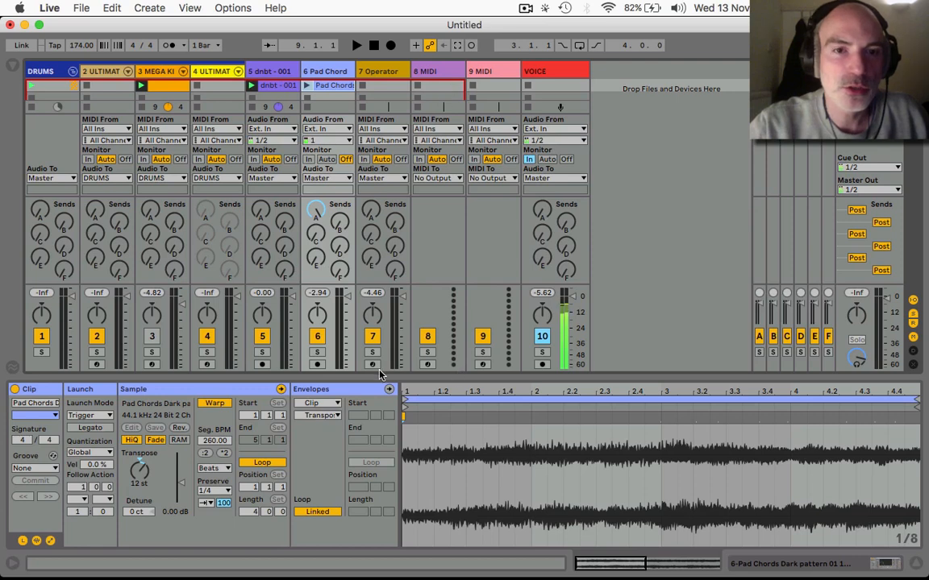
{"action": "left_click", "coordinate": [373, 115]}
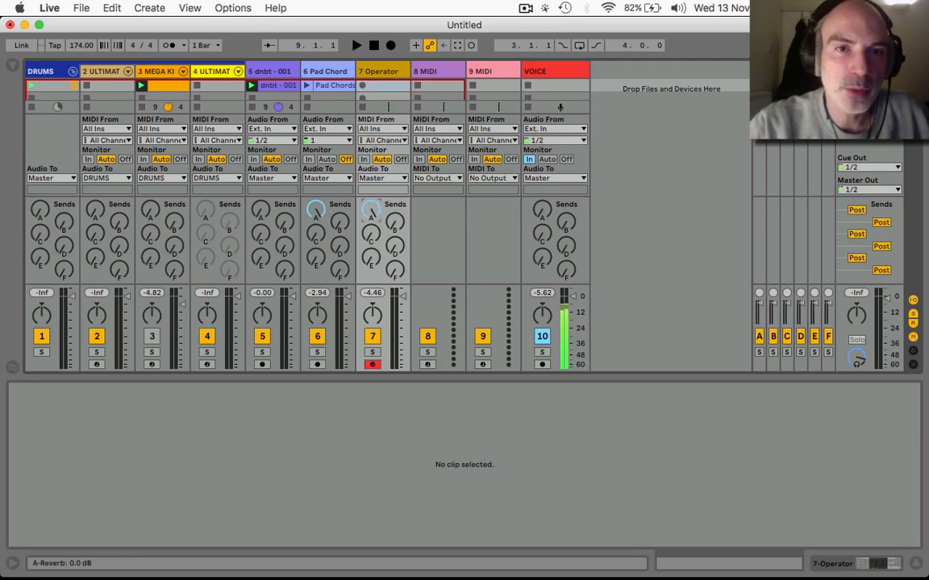
Record C0 bass notes into the first slot of the 7 Operator track, and shorten the clip's loop to 8 bars.
{"action": "left_click", "coordinate": [364, 88]}
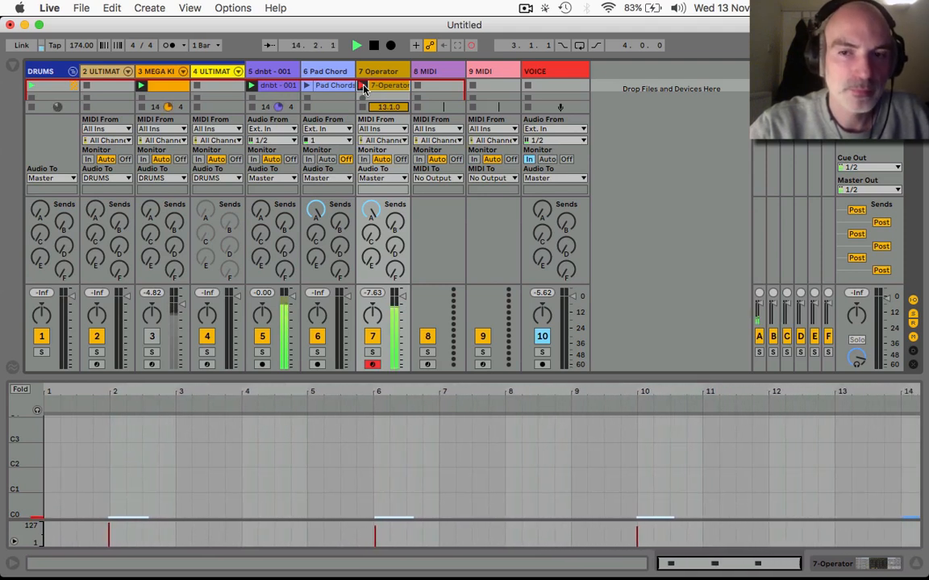
{"action": "key", "text": "space"}
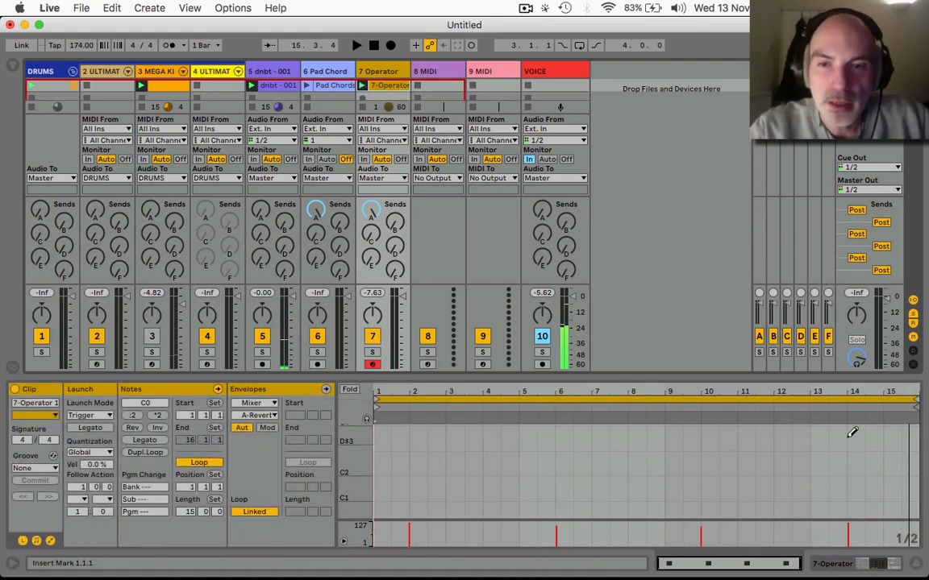
{"action": "left_click_drag", "start_coordinate": [914, 398], "coordinate": [663, 399]}
{"action": "left_click", "coordinate": [824, 564]}
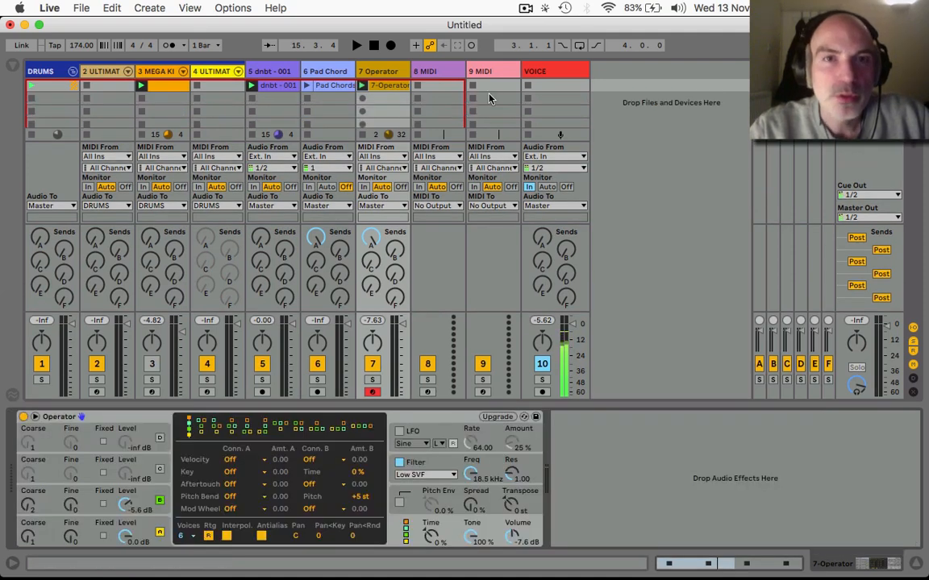
Insert a new MIDI track after the 8 MIDI track.
{"action": "left_click", "coordinate": [418, 71]}
{"action": "right_click", "coordinate": [418, 71]}
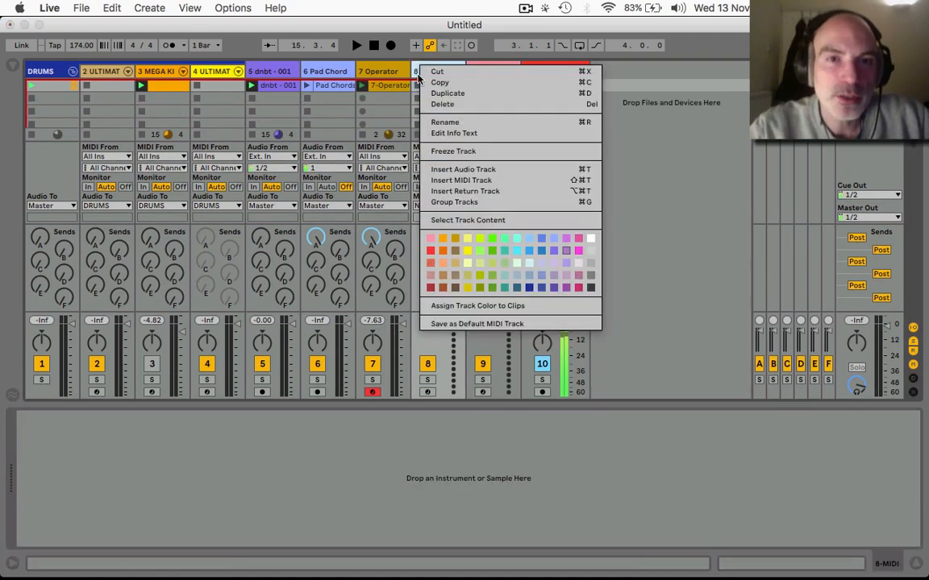
{"action": "left_click", "coordinate": [458, 182]}
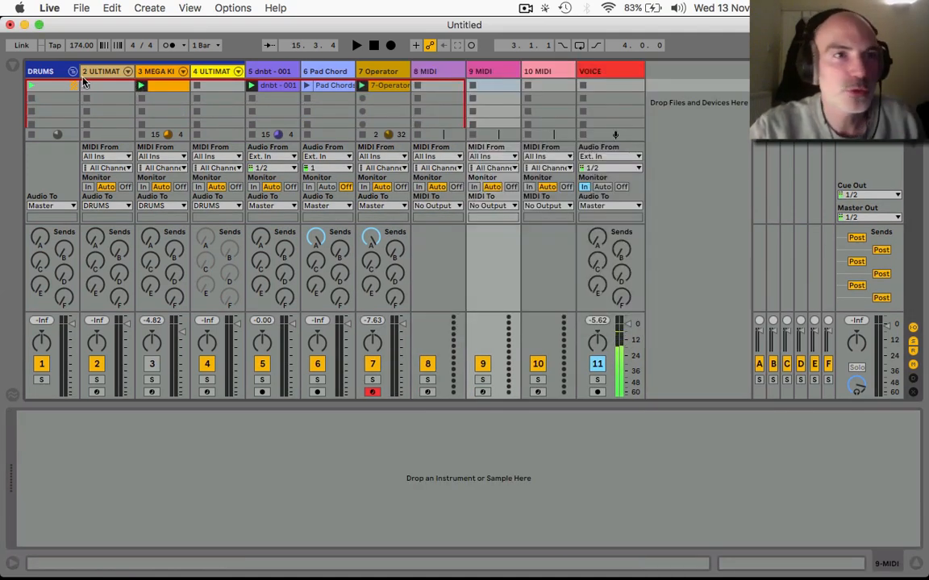
Lengthen the envelope releases in track 7's Operator to 913 ms for oscillator A and 276 ms for oscillator B.
{"action": "left_click", "coordinate": [15, 67]}
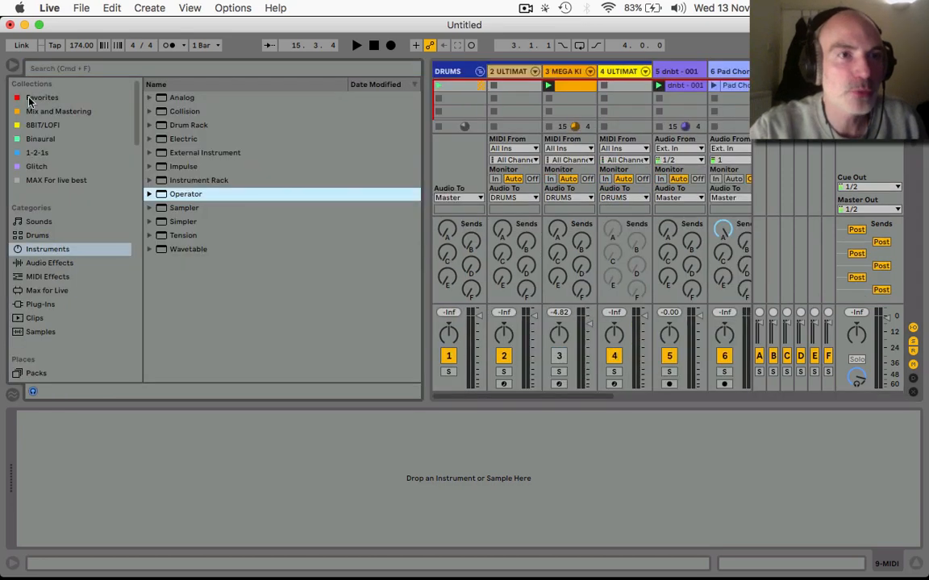
{"action": "left_click", "coordinate": [685, 72]}
{"action": "scroll", "coordinate": [666, 94], "scroll_direction": "right", "scroll_amount": 2}
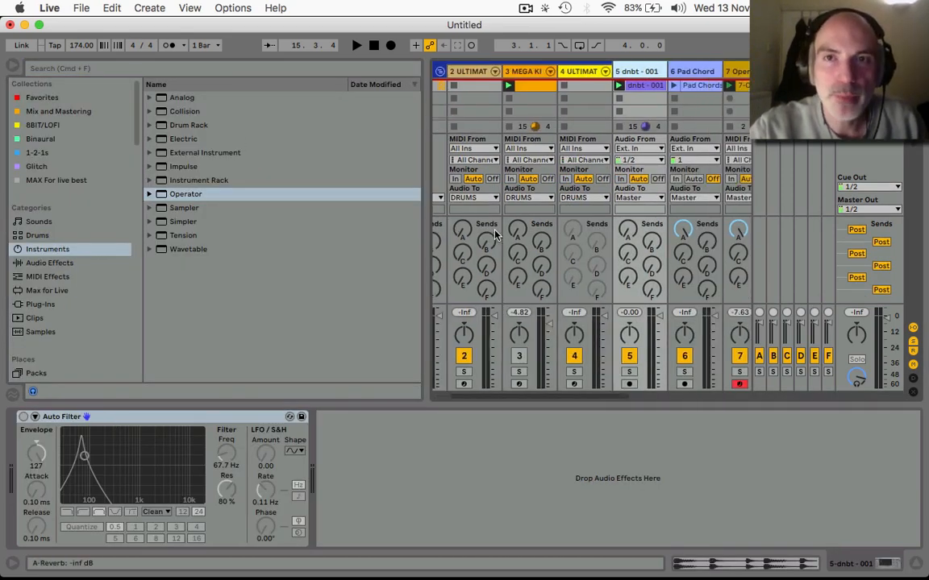
{"action": "scroll", "coordinate": [601, 79], "scroll_direction": "right", "scroll_amount": 2}
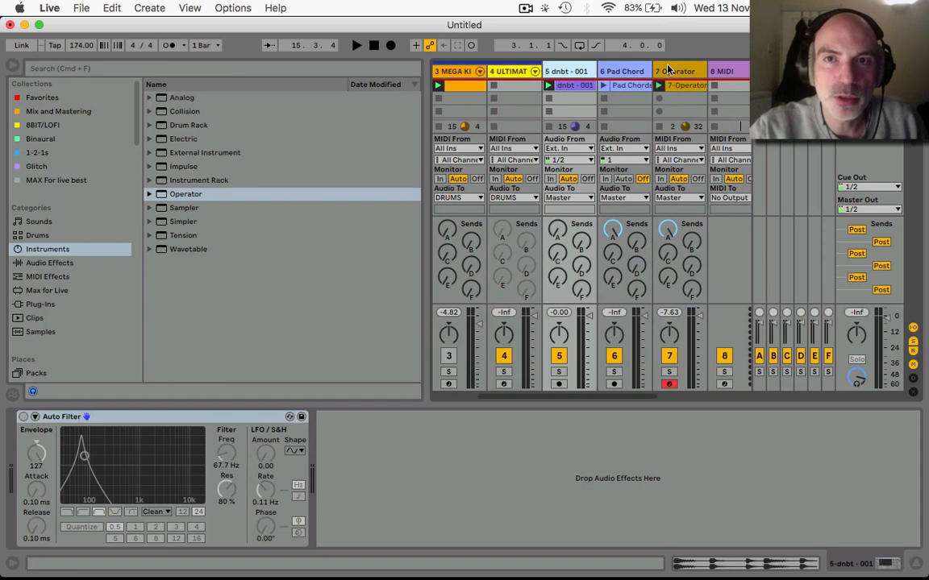
{"action": "left_click", "coordinate": [668, 70]}
{"action": "left_click", "coordinate": [159, 534]}
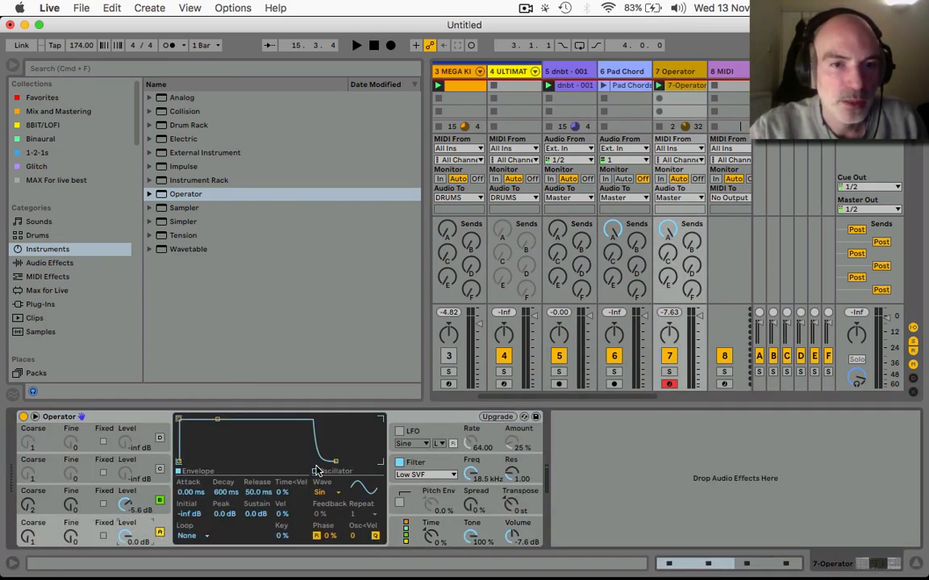
{"action": "mouse_move", "coordinate": [336, 461]}
{"action": "left_mouse_down"}
{"action": "mouse_move", "coordinate": [356, 462]}
{"action": "mouse_move", "coordinate": [346, 461]}
{"action": "left_mouse_up"}
{"action": "left_click", "coordinate": [141, 506]}
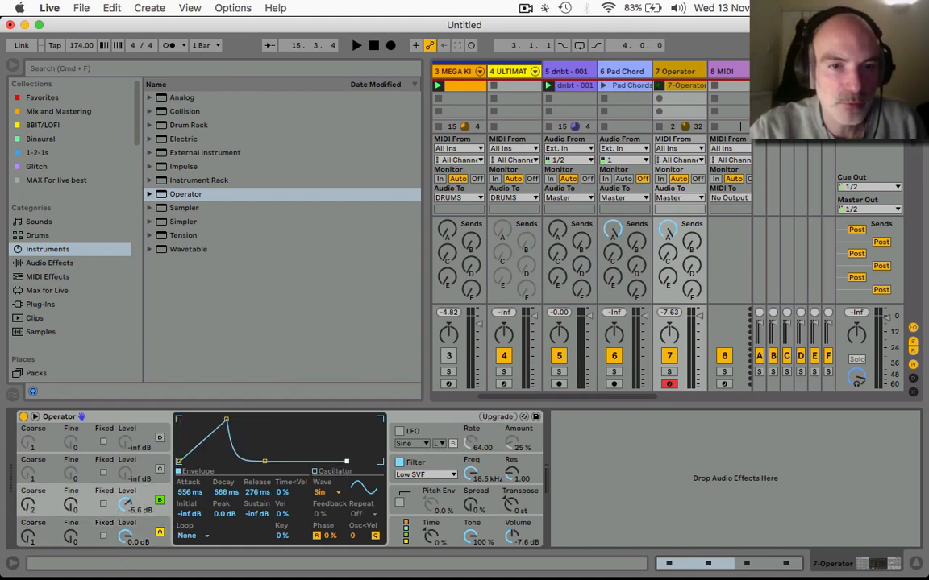
Give oscillator A a custom 16-harmonic waveform by adding the third harmonic at about -20.5 dB and a lower fifth harmonic.
{"action": "left_click", "coordinate": [156, 521]}
{"action": "left_click", "coordinate": [318, 473]}
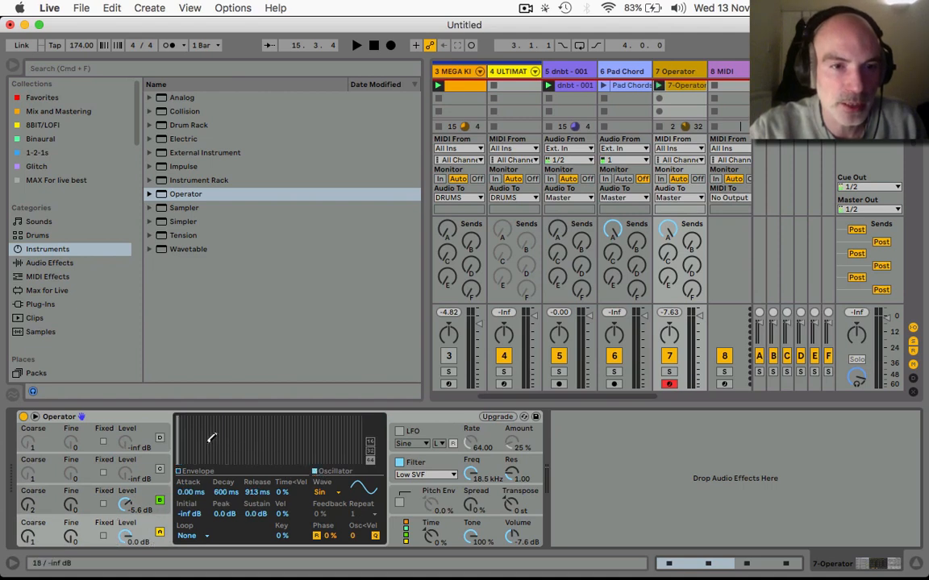
{"action": "left_click", "coordinate": [370, 442]}
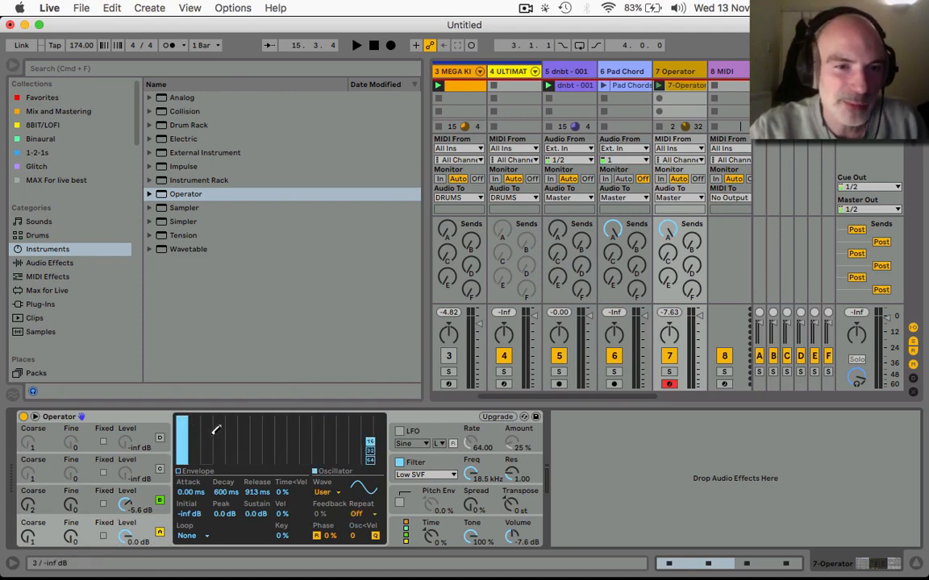
{"action": "left_click", "coordinate": [210, 433]}
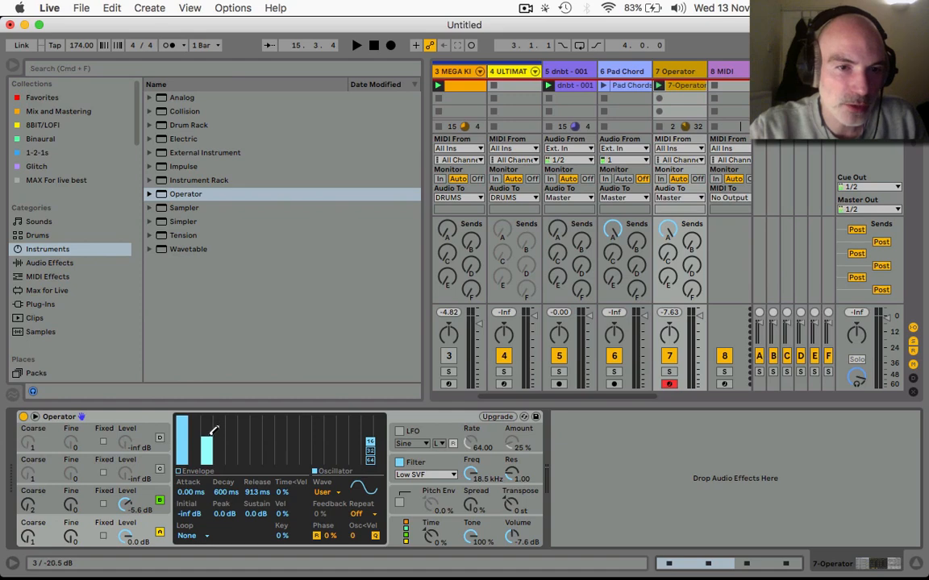
{"action": "left_click", "coordinate": [232, 448]}
Move the 7-Operator clip's start marker to bar 2 and align its first C0 note at 2.1.1.
{"action": "key", "text": "space"}
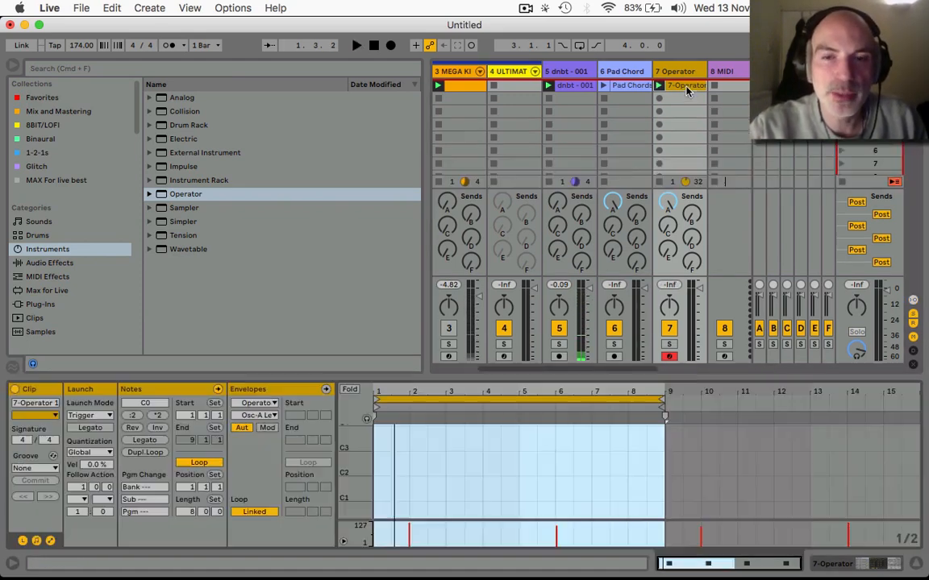
{"action": "scroll", "coordinate": [404, 456], "scroll_direction": "down", "scroll_amount": 5}
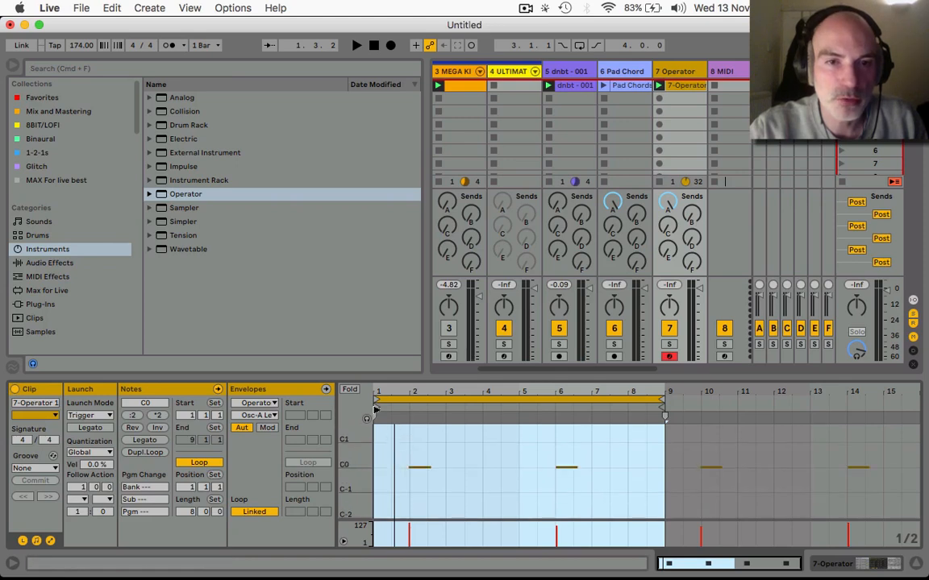
{"action": "left_click_drag", "start_coordinate": [377, 409], "coordinate": [406, 408]}
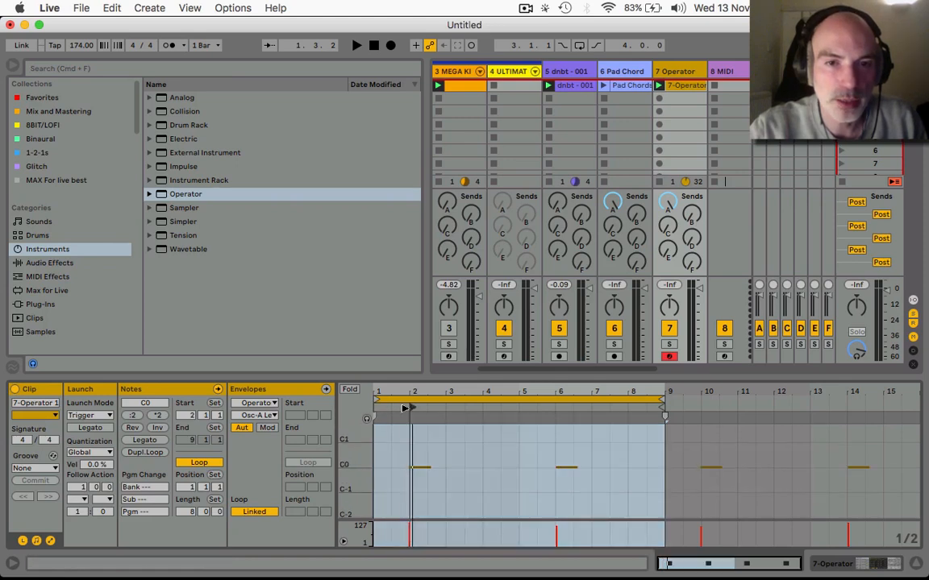
{"action": "key", "text": "b"}
{"action": "left_click", "coordinate": [420, 466]}
{"action": "key", "text": "Right"}
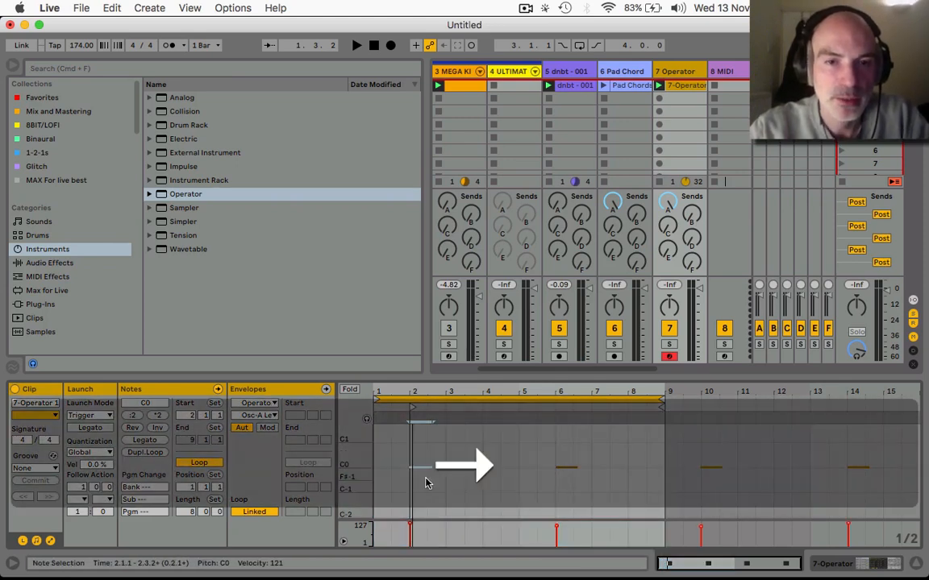
Audition the Operator bass with the drum loop while its device is displayed, and stop playback with the browser hidden.
{"action": "key", "text": "space"}
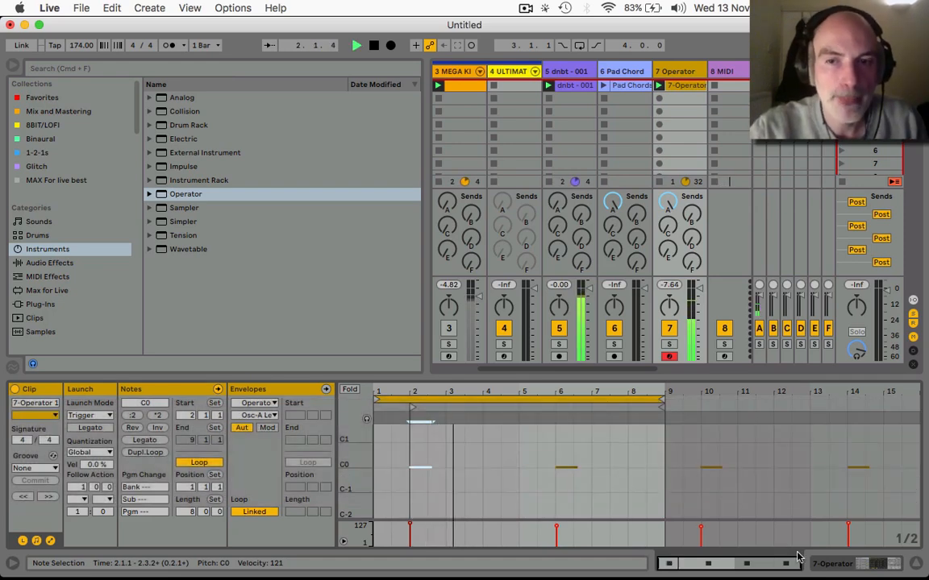
{"action": "left_click", "coordinate": [820, 568]}
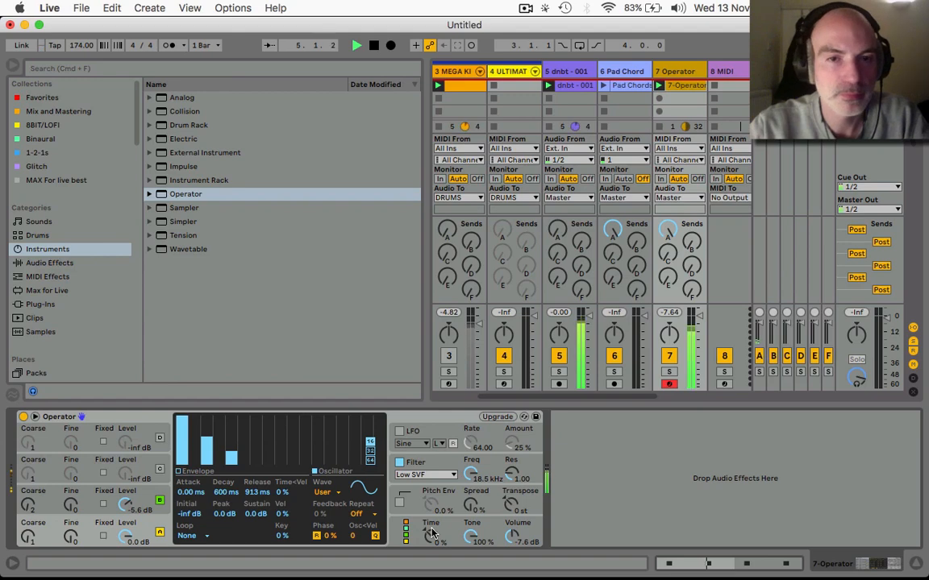
{"action": "left_click", "coordinate": [12, 64]}
{"action": "key", "text": "space"}
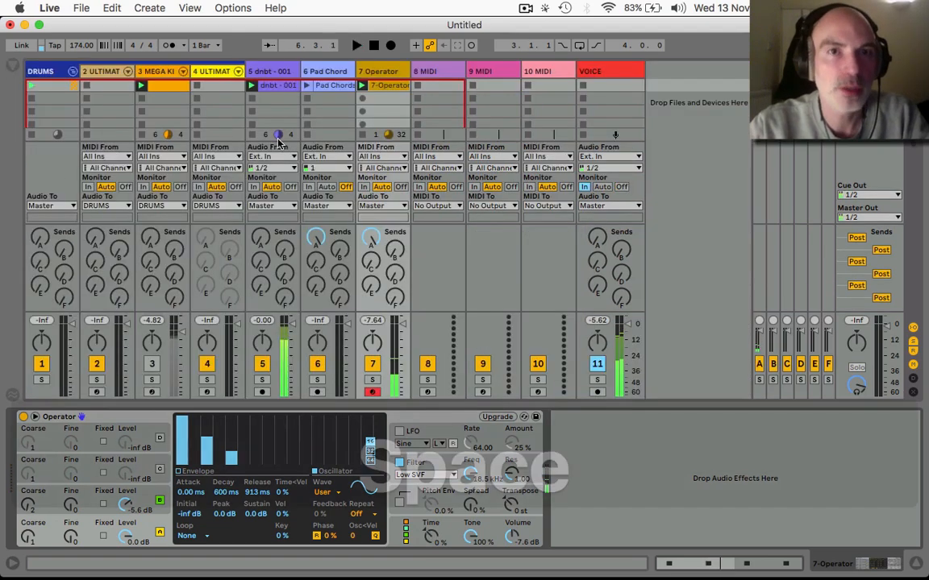
Show the browser's instruments and load a second Operator onto the empty 8 MIDI track.
{"action": "left_click", "coordinate": [435, 72]}
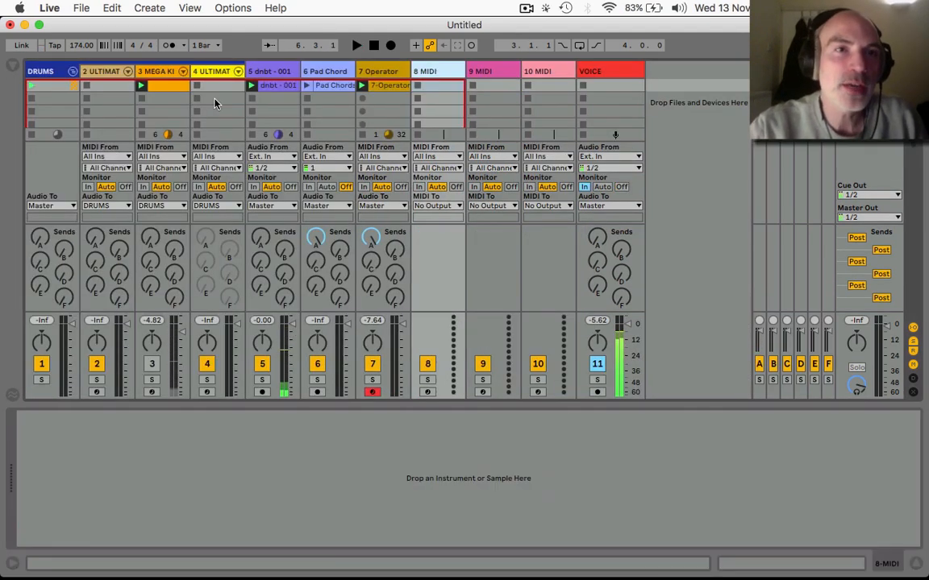
{"action": "left_click", "coordinate": [12, 65]}
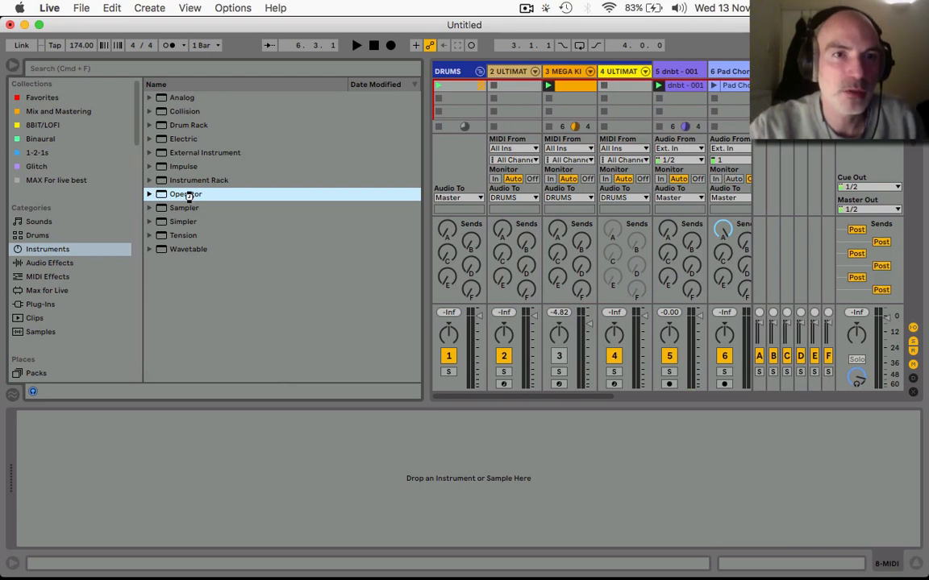
{"action": "double_click", "coordinate": [188, 196]}
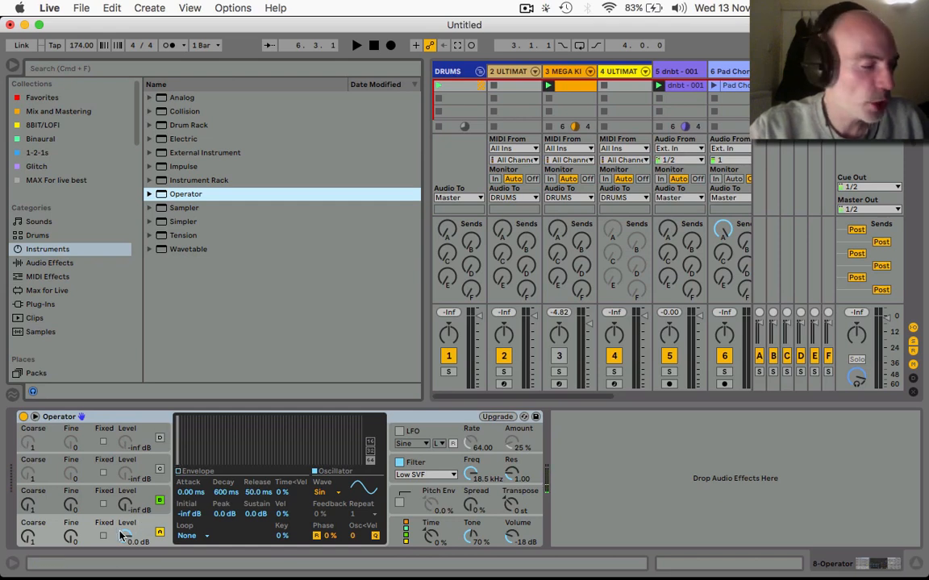
Set the new Operator's oscillator B level to -35 dB, its tone to 100% and its volume to -13 dB.
{"action": "left_click_drag", "start_coordinate": [126, 505], "coordinate": [127, 494]}
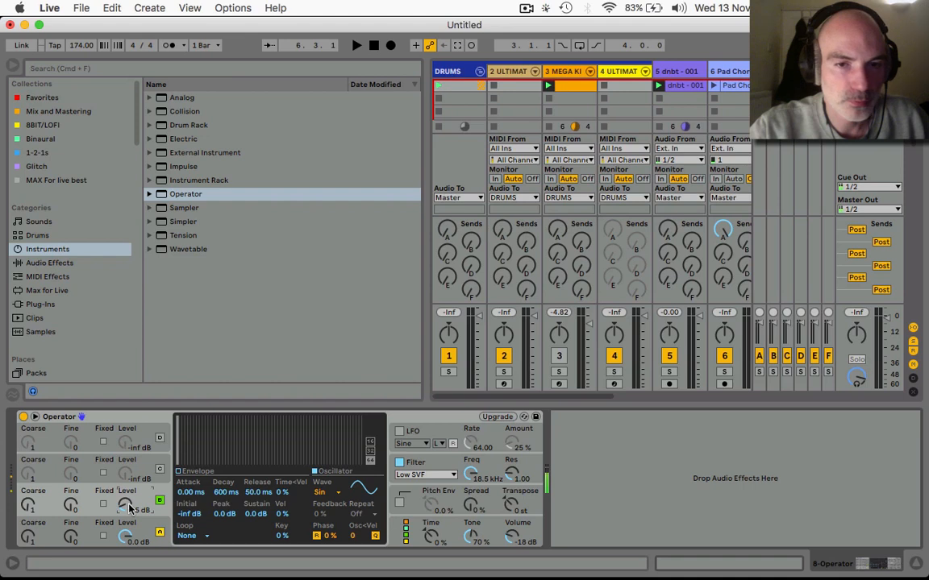
{"action": "left_click_drag", "start_coordinate": [475, 545], "coordinate": [476, 532]}
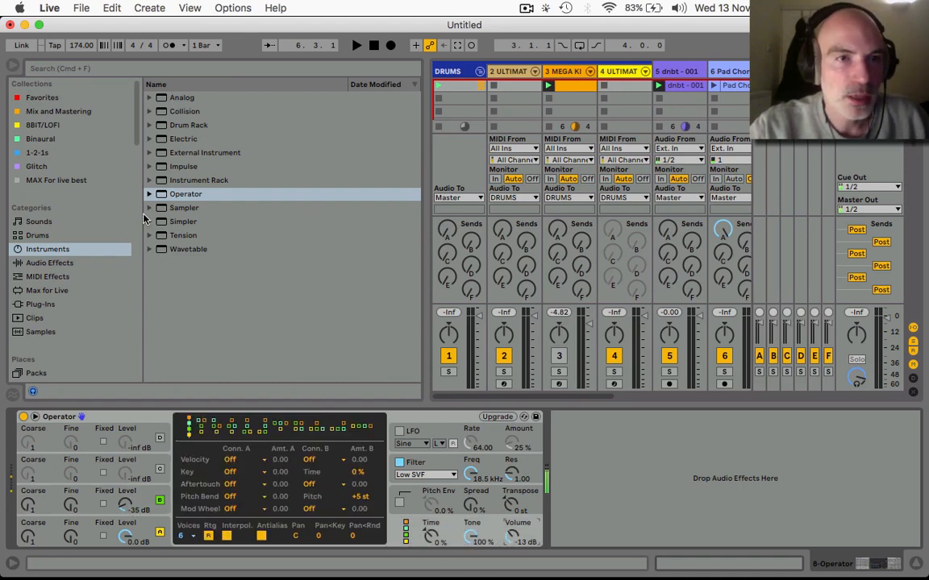
Add the Erosion audio effect after Operator on the 8 Operator track.
{"action": "left_click", "coordinate": [50, 263]}
{"action": "scroll", "coordinate": [200, 272], "scroll_direction": "down", "scroll_amount": 3}
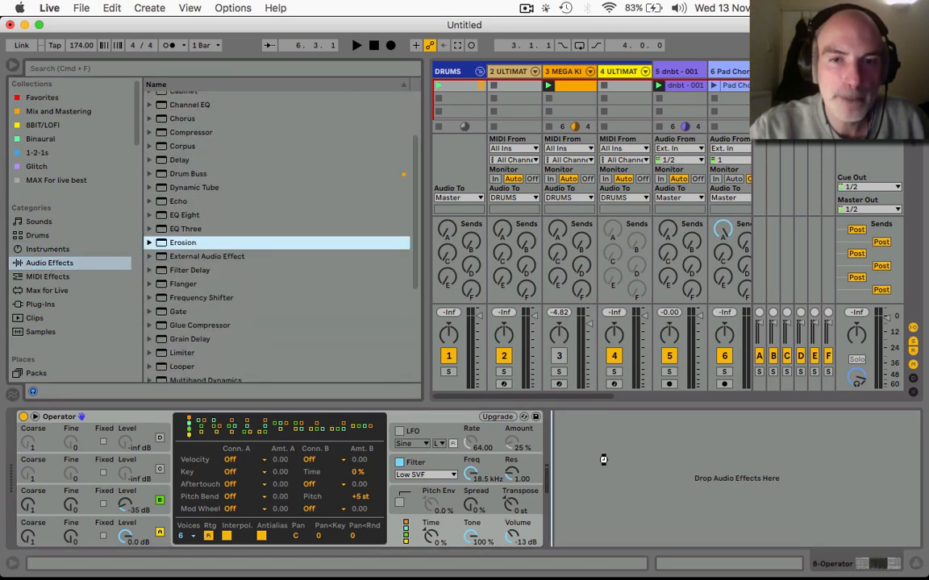
{"action": "left_click_drag", "start_coordinate": [603, 460], "coordinate": [603, 463]}
Set Erosion to Noise mode with frequency 4.20 kHz, width 0.94 and amount 45.2, and hide the browser.
{"action": "left_click", "coordinate": [606, 502]}
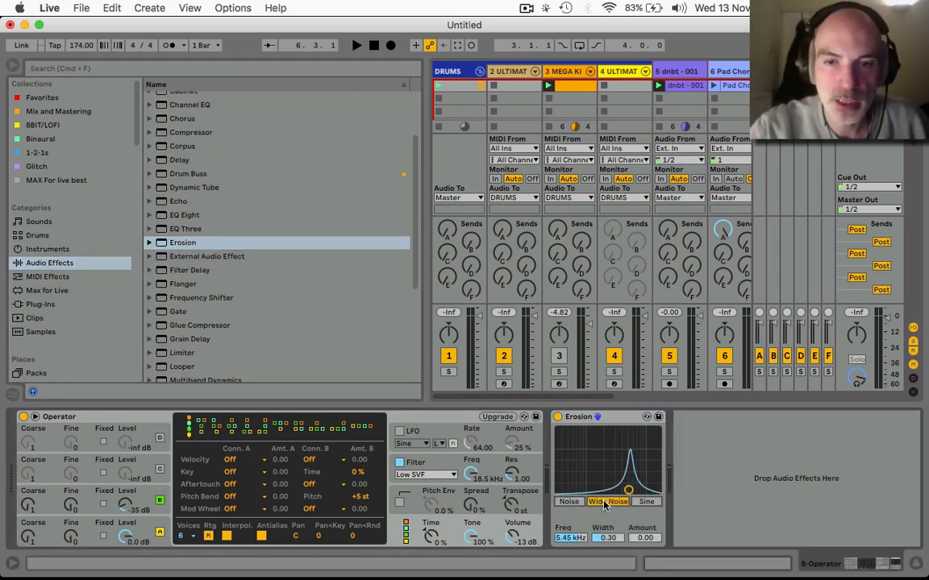
{"action": "left_click_drag", "start_coordinate": [626, 497], "coordinate": [608, 450]}
{"action": "left_click", "coordinate": [569, 502]}
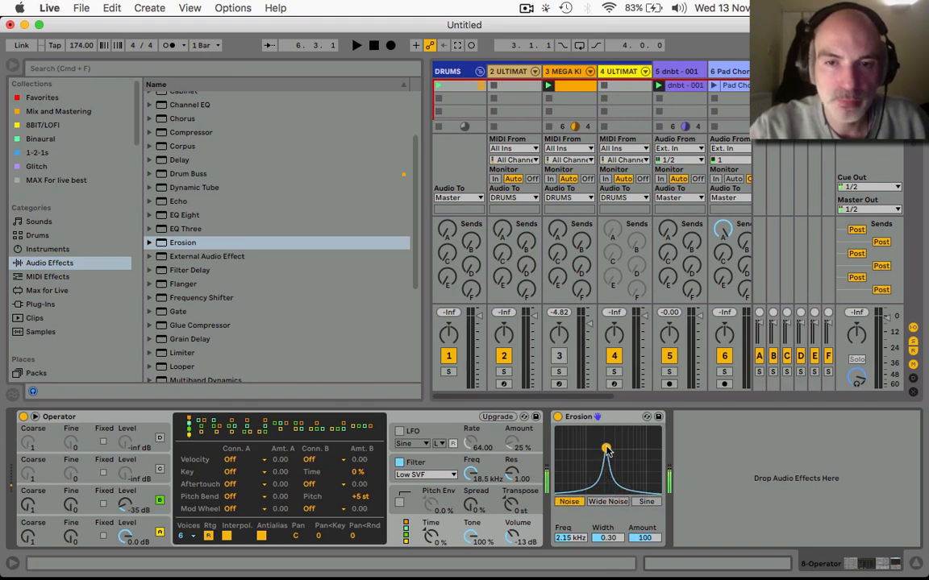
{"action": "left_click_drag", "start_coordinate": [606, 540], "coordinate": [606, 516]}
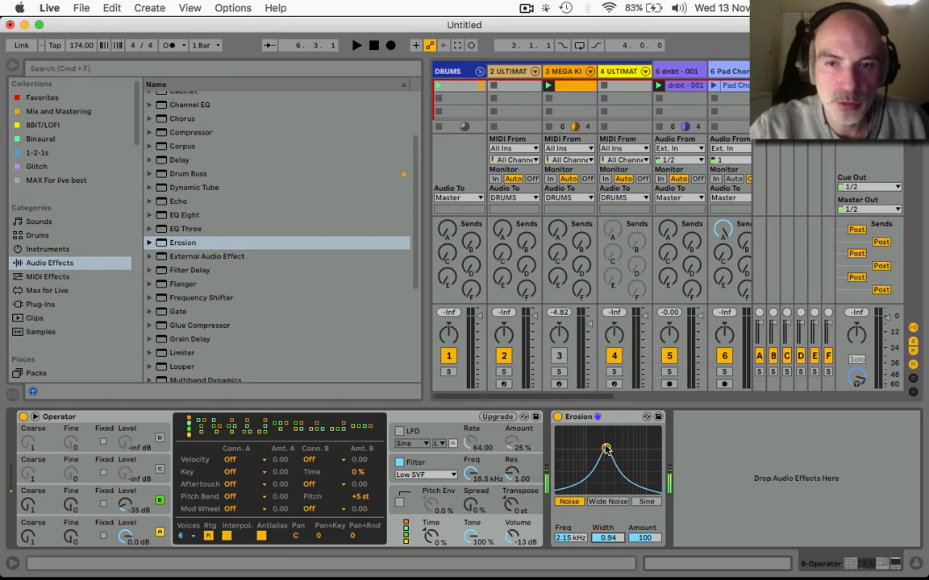
{"action": "left_click_drag", "start_coordinate": [605, 448], "coordinate": [622, 461]}
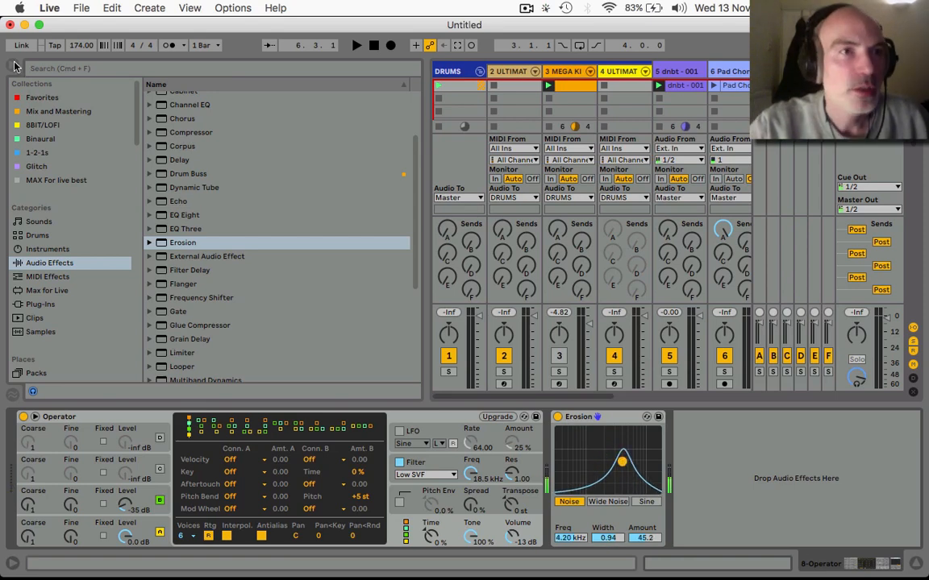
{"action": "left_click", "coordinate": [12, 64]}
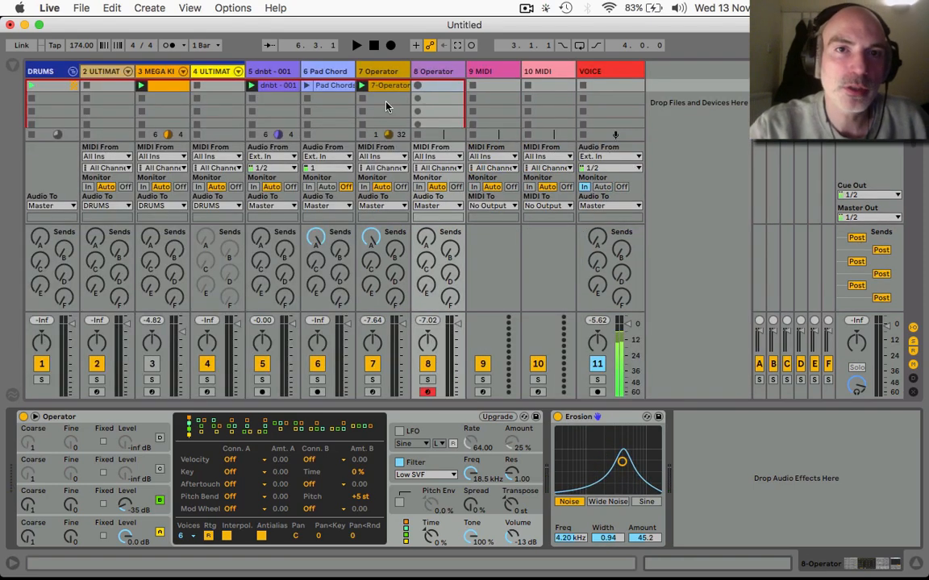
Stop the 7 Operator track's clip and record long bass notes into the 8 Operator track's first slot, using the metronome for the start.
{"action": "left_click", "coordinate": [366, 135]}
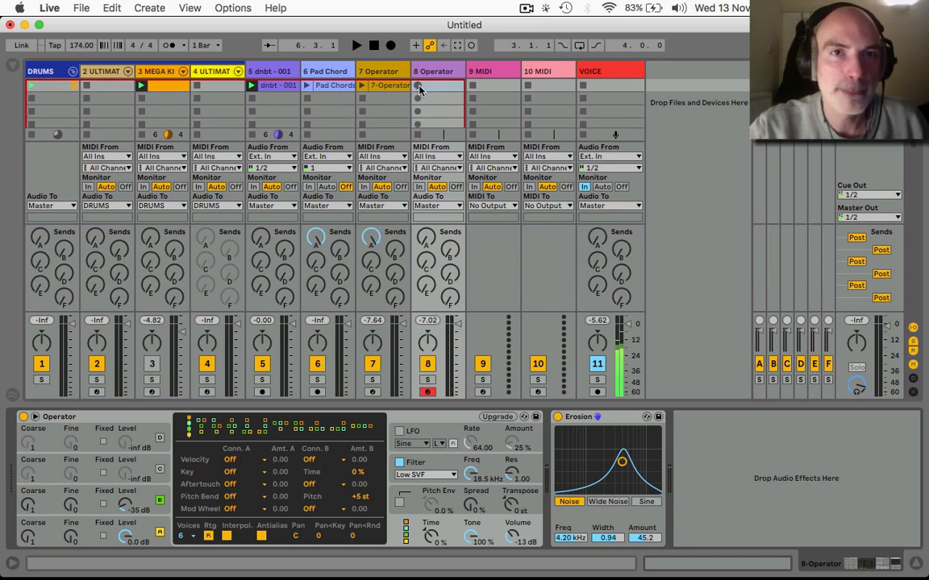
{"action": "left_click", "coordinate": [169, 47]}
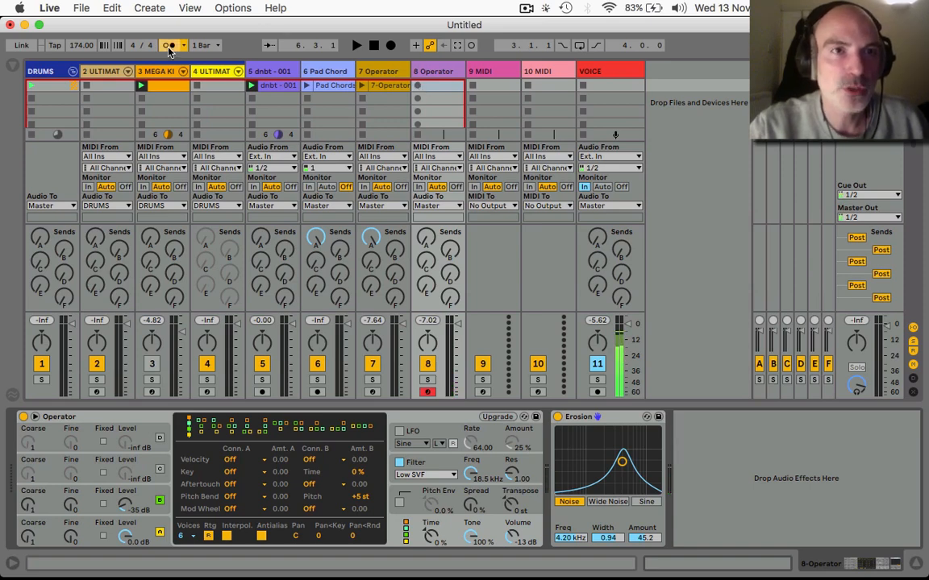
{"action": "left_click", "coordinate": [416, 85]}
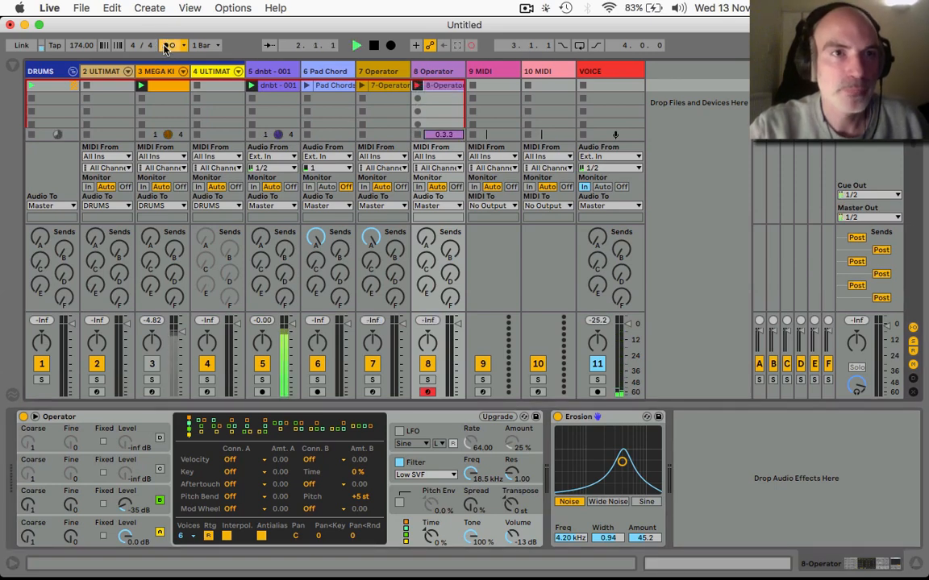
{"action": "left_click", "coordinate": [168, 46]}
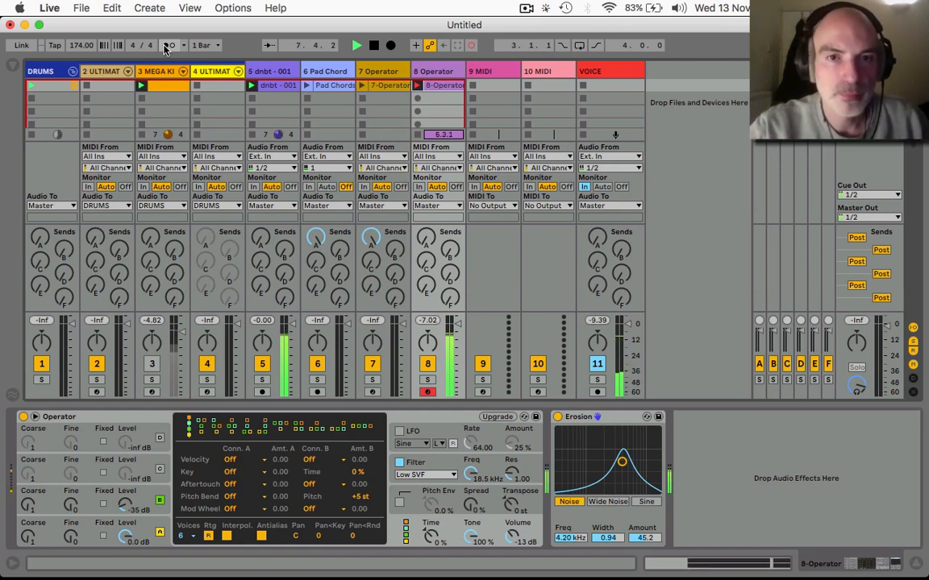
{"action": "key", "text": "space"}
Align the first note of the 8-Operator clip to bar 3 and set a four-bar loop from bar 3 to bar 7.
{"action": "left_click", "coordinate": [442, 84]}
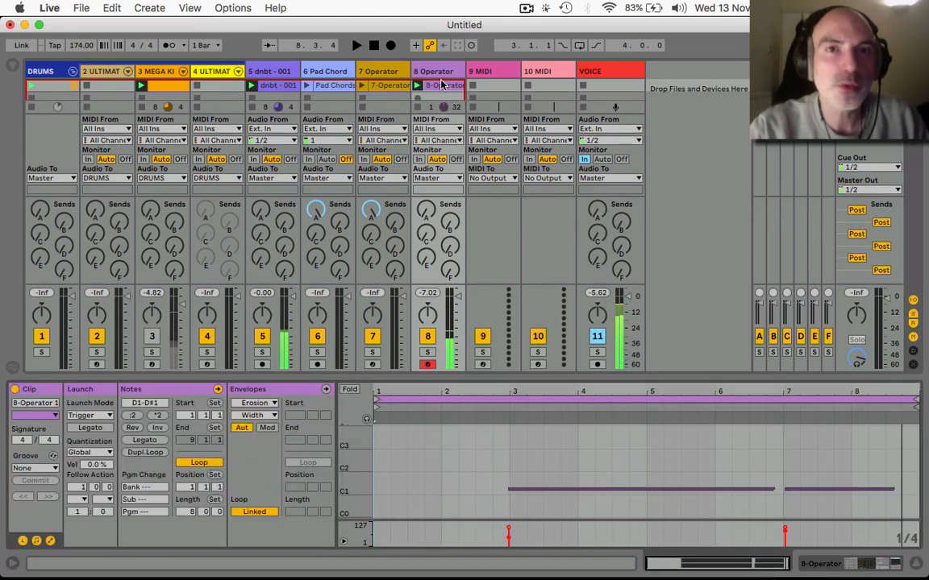
{"action": "left_click", "coordinate": [562, 480]}
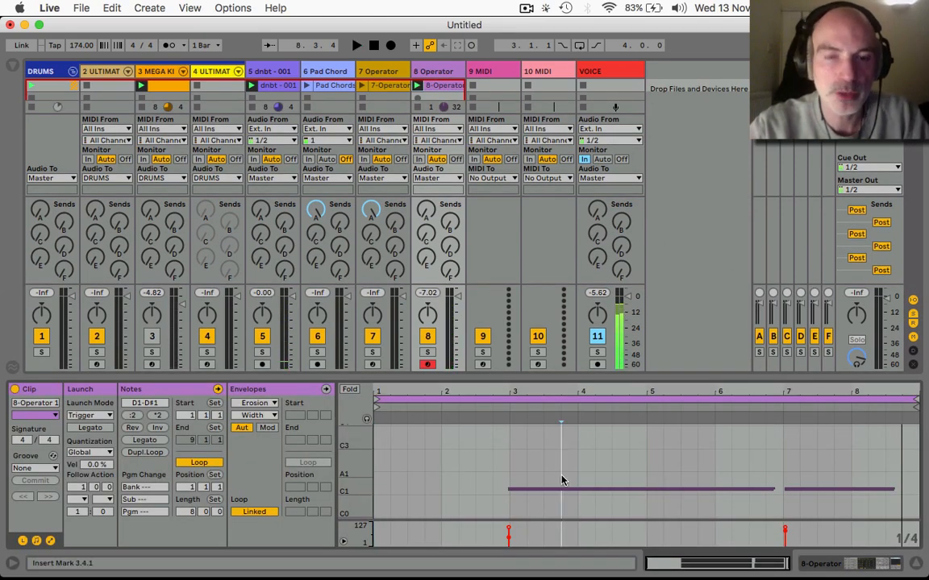
{"action": "left_click", "coordinate": [562, 488]}
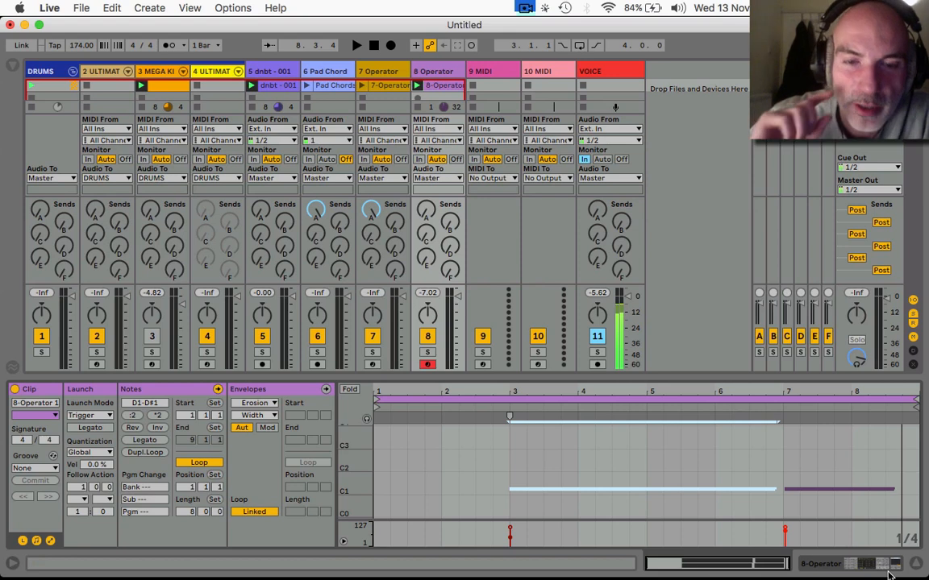
{"action": "left_click", "coordinate": [380, 402]}
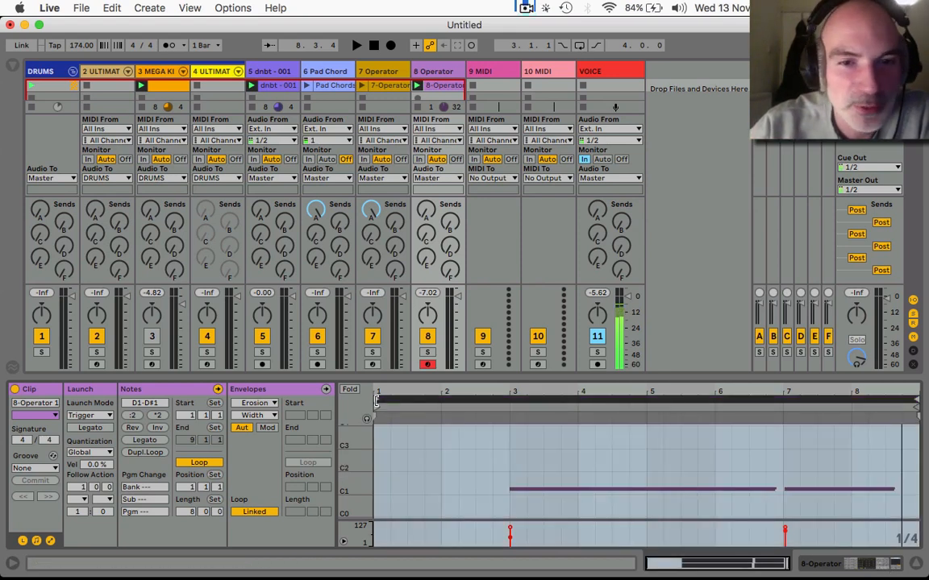
{"action": "left_click_drag", "start_coordinate": [375, 401], "coordinate": [510, 402]}
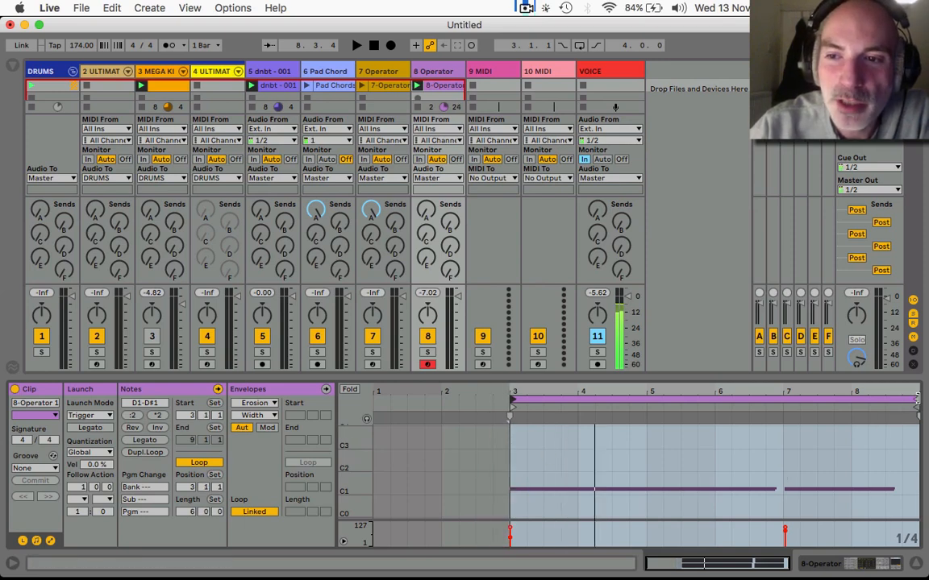
{"action": "left_click_drag", "start_coordinate": [902, 401], "coordinate": [785, 422]}
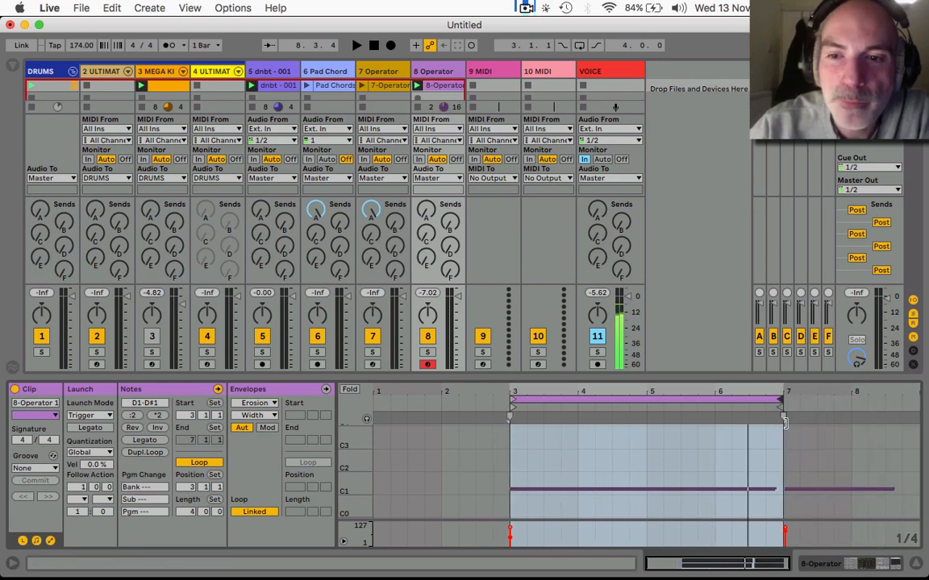
Audition the looped 8-Operator clip with the drum loop while its devices are displayed, and stop playback.
{"action": "left_click", "coordinate": [416, 85]}
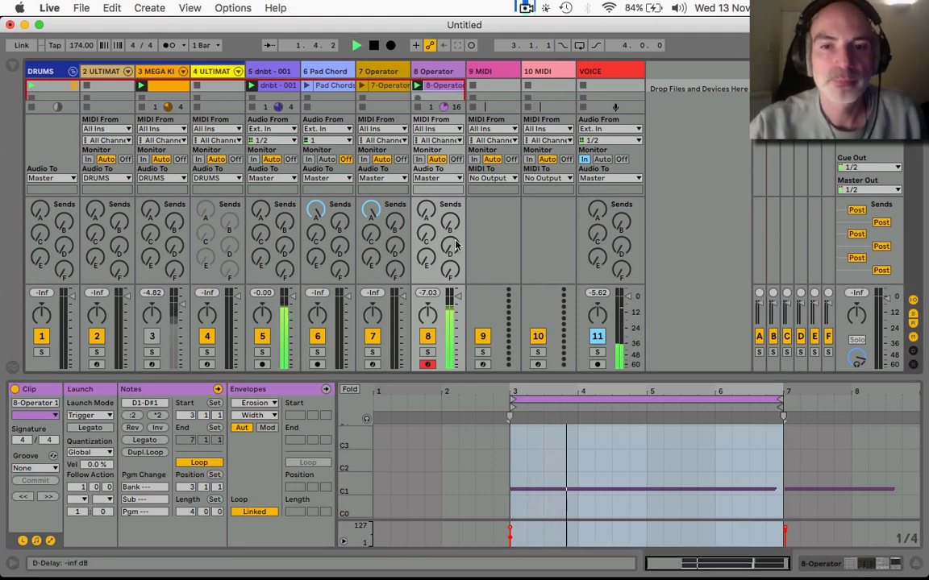
{"action": "left_click", "coordinate": [822, 563]}
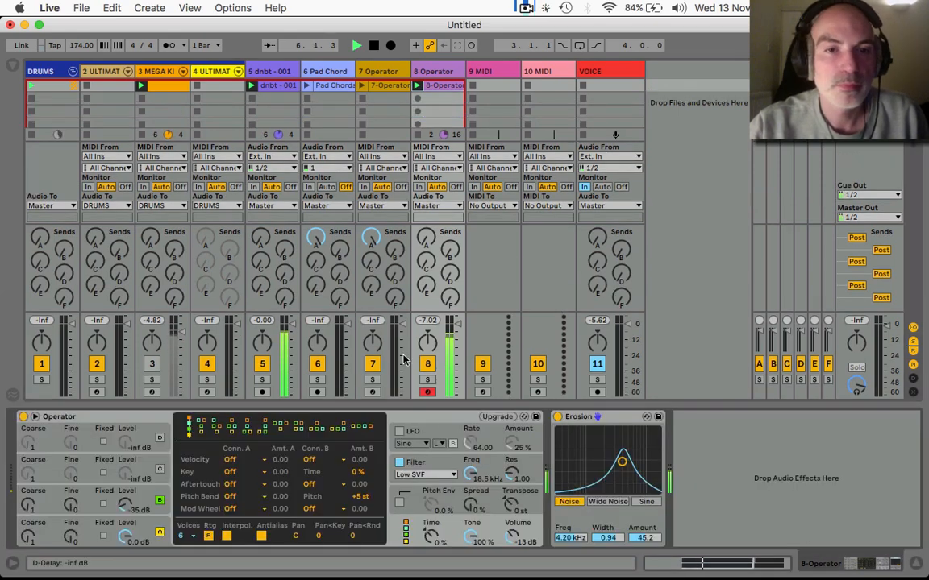
{"action": "key", "text": "space"}
Enable Operator's pitch envelope on track 8 with a +48 st peak and an amount of 49%, and play the result.
{"action": "left_click", "coordinate": [399, 502]}
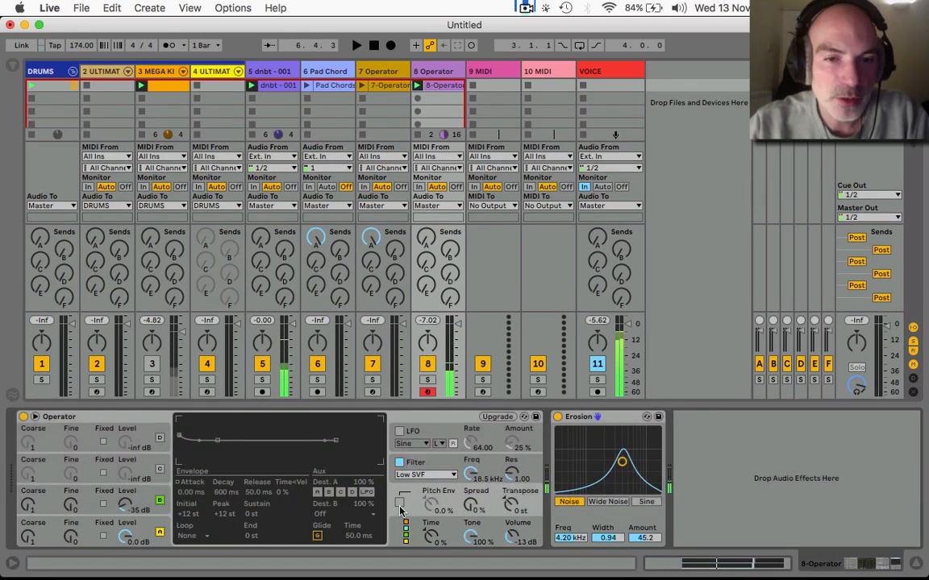
{"action": "left_click_drag", "start_coordinate": [179, 440], "coordinate": [178, 420]}
{"action": "key", "text": "space"}
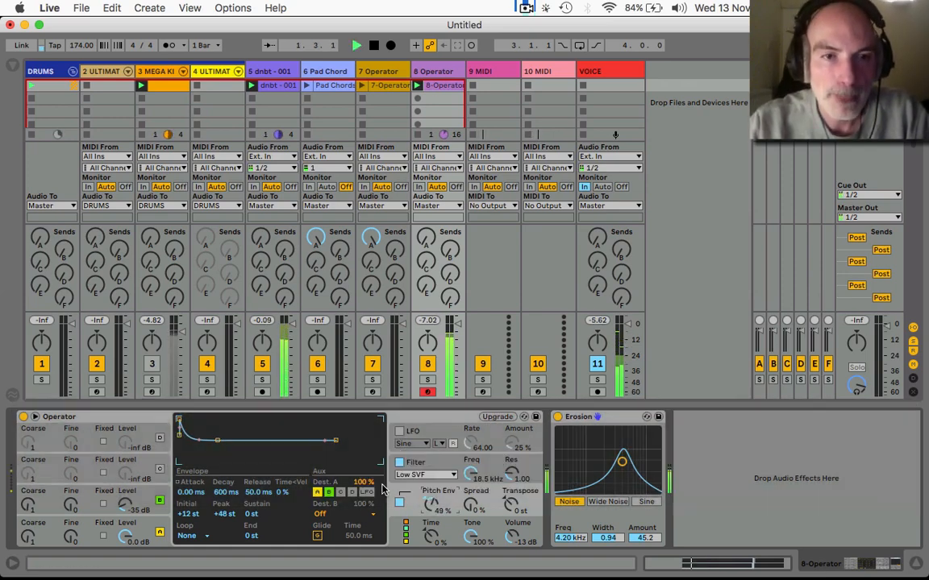
Set the pitch envelope's decay to 2.10 s while repeatedly auditioning the start of the bass note.
{"action": "key", "text": "space"}
{"action": "key", "text": "space"}
{"action": "mouse_move", "coordinate": [222, 493]}
{"action": "left_mouse_down"}
{"action": "mouse_move", "coordinate": [223, 470]}
{"action": "mouse_move", "coordinate": [222, 502]}
{"action": "left_mouse_up"}
{"action": "key", "text": "space"}
{"action": "key", "text": "space"}
{"action": "key", "text": "space"}
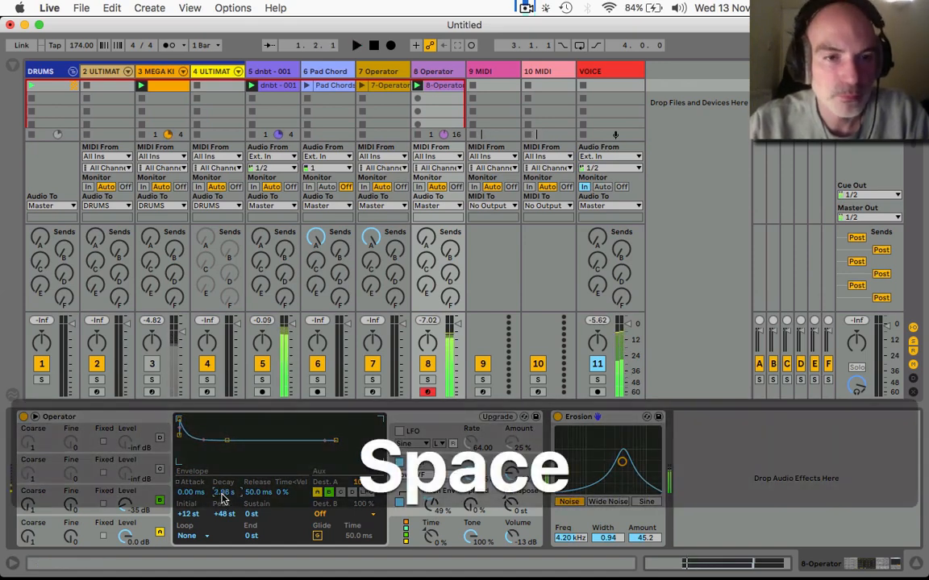
{"action": "key", "text": "space"}
{"action": "key", "text": "space"}
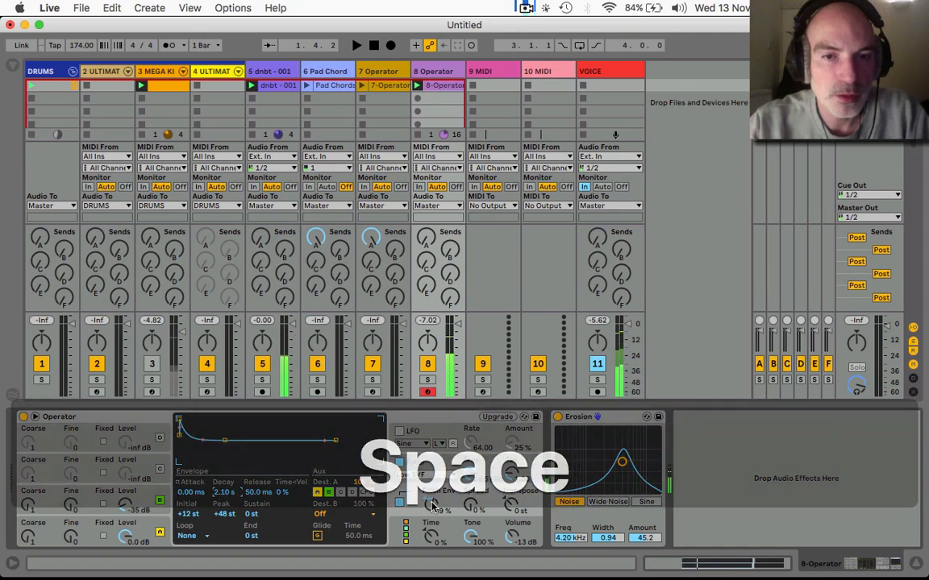
Set Operator's pitch envelope amount to 27% and its transpose to -7 st while auditioning the bass.
{"action": "key", "text": "space"}
{"action": "key", "text": "space"}
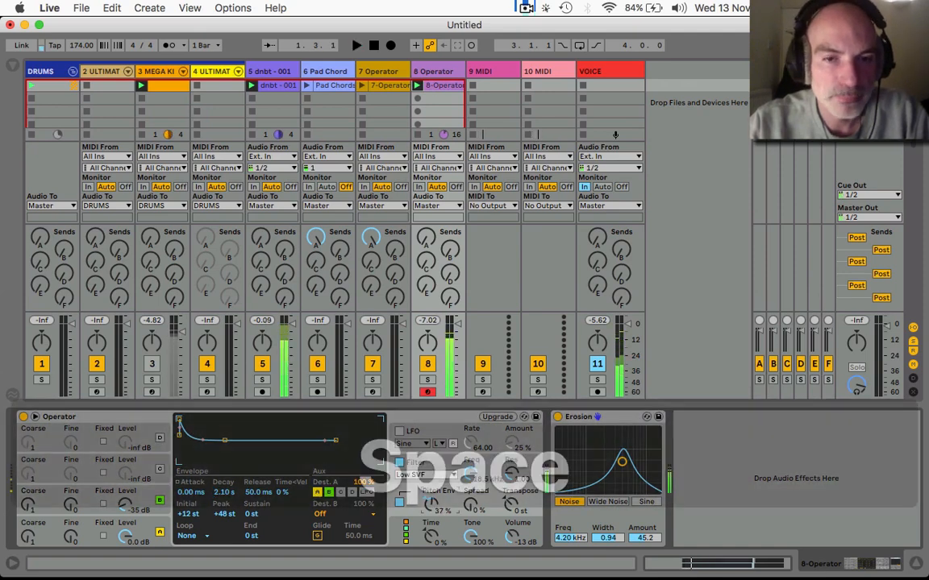
{"action": "key", "text": "space"}
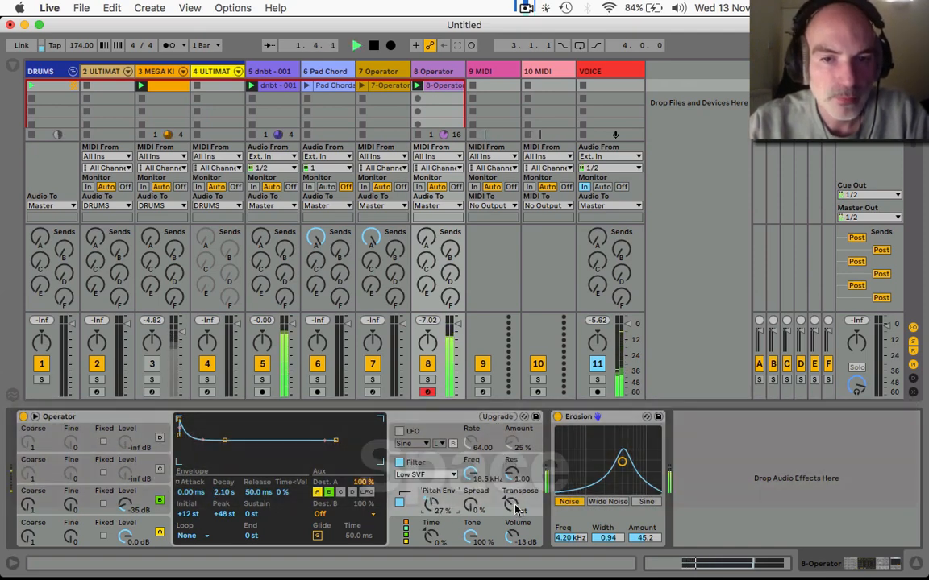
{"action": "key", "text": "space"}
{"action": "key", "text": "space"}
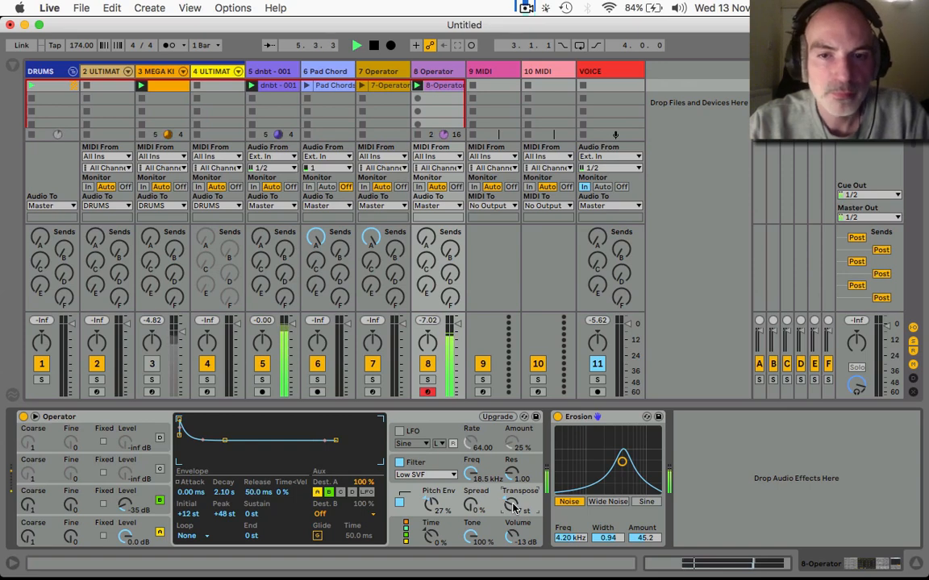
{"action": "key", "text": "space"}
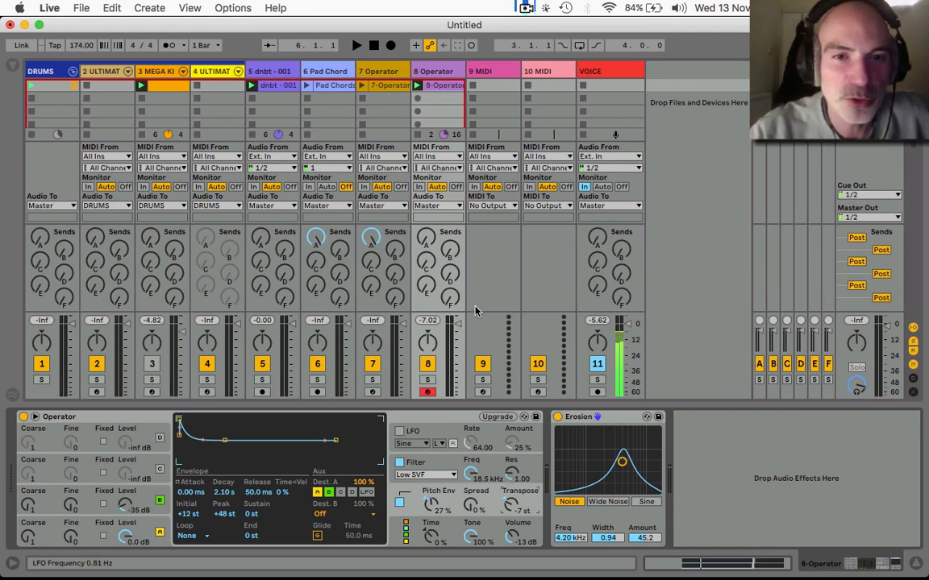
Arm the 7 Operator track to play its sound, and return to the 8 Operator track's devices.
{"action": "left_click", "coordinate": [436, 72]}
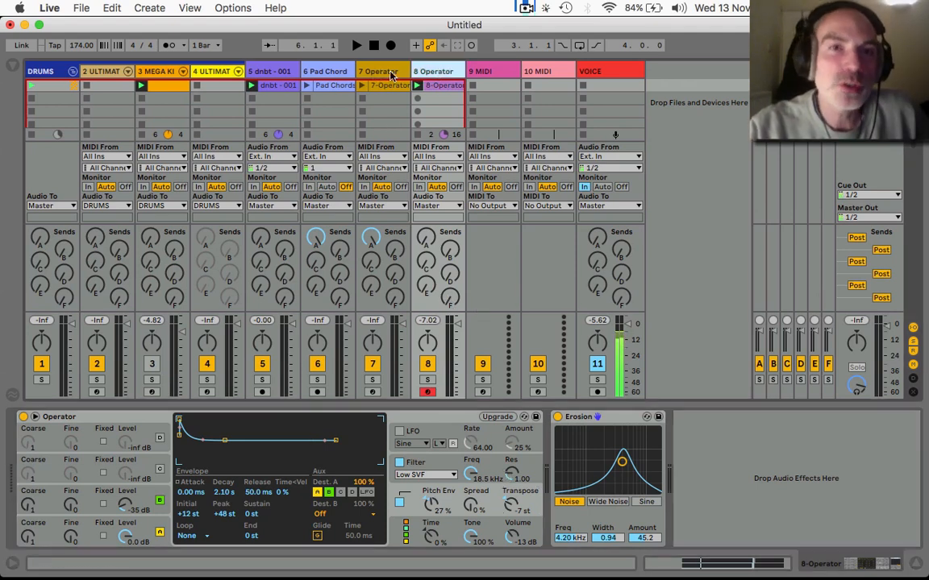
{"action": "left_click", "coordinate": [373, 393]}
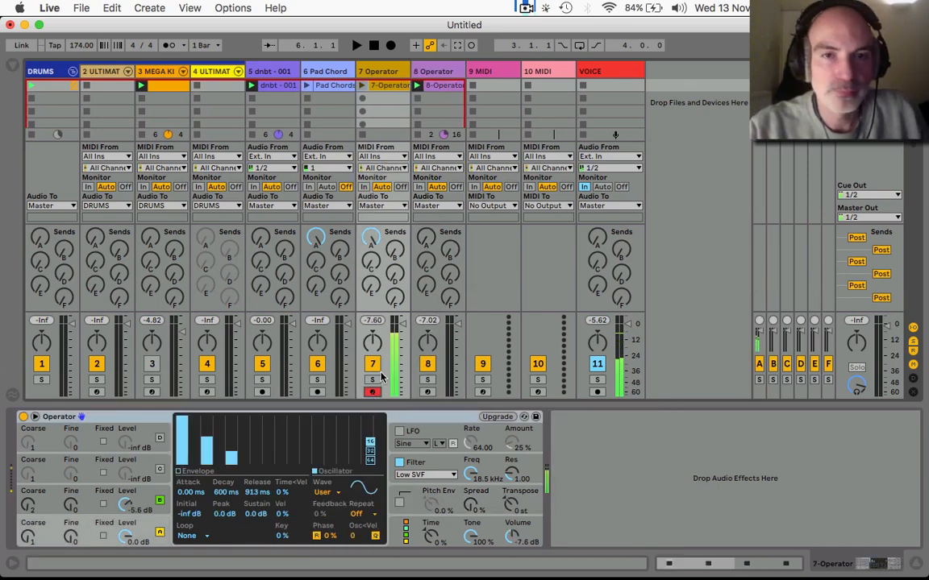
{"action": "left_click", "coordinate": [362, 135]}
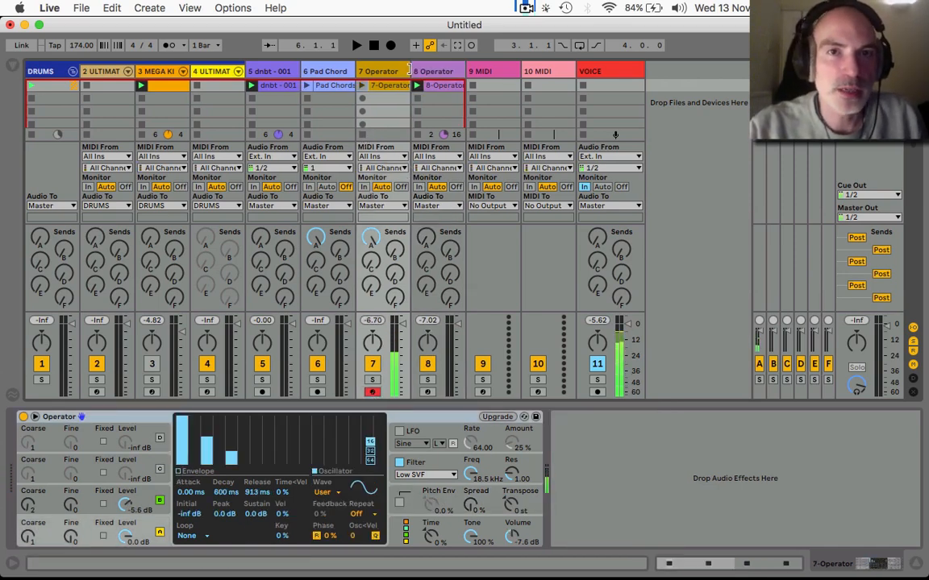
{"action": "left_click", "coordinate": [427, 71]}
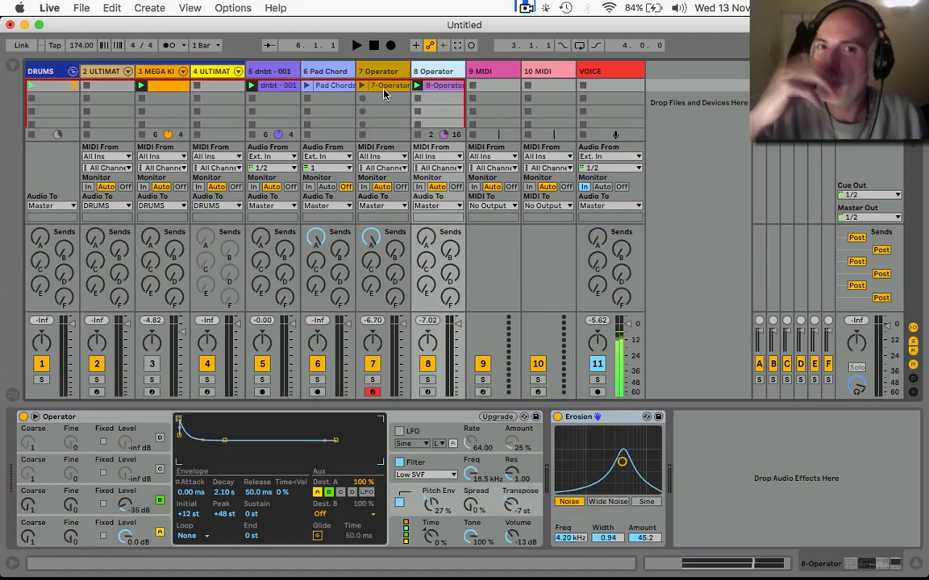
Add Auto Filter after Erosion on the 8 Operator track and make it a high-pass filter at 26.0 Hz.
{"action": "left_click", "coordinate": [10, 65]}
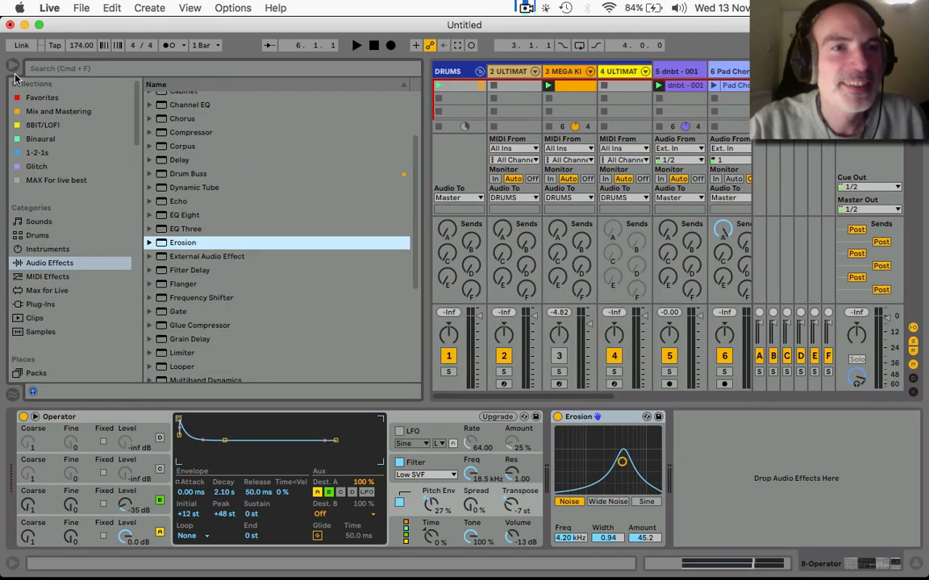
{"action": "scroll", "coordinate": [180, 149], "scroll_direction": "up", "scroll_amount": 3}
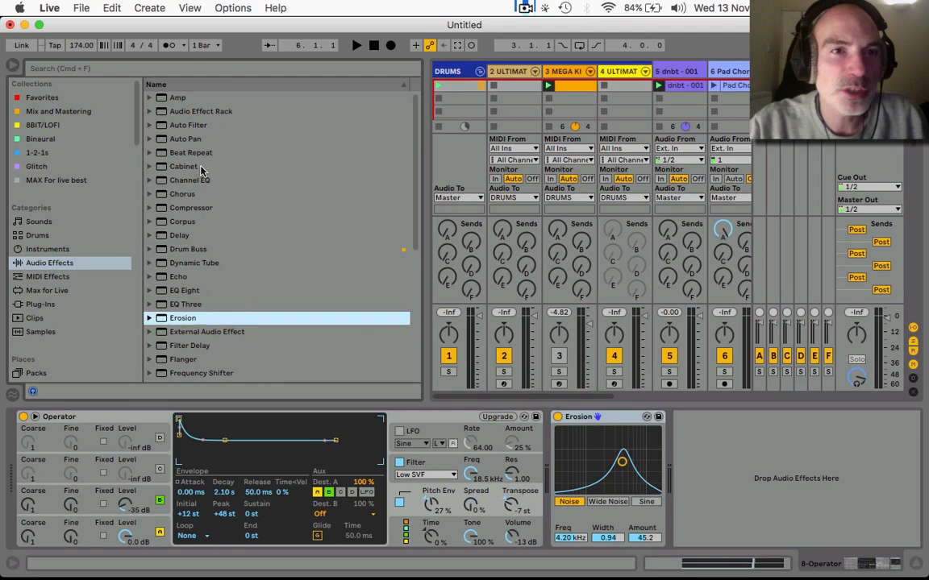
{"action": "left_click", "coordinate": [191, 124]}
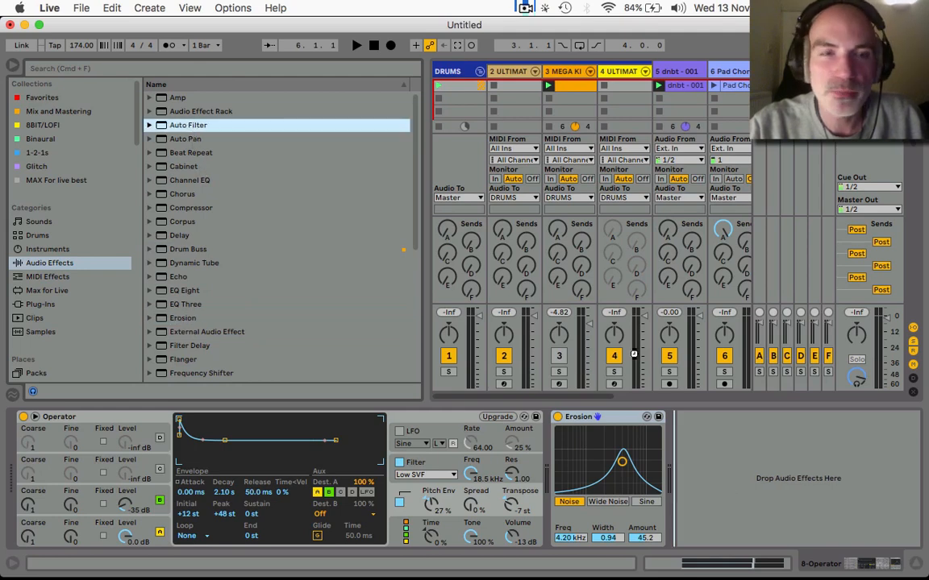
{"action": "left_click", "coordinate": [12, 65]}
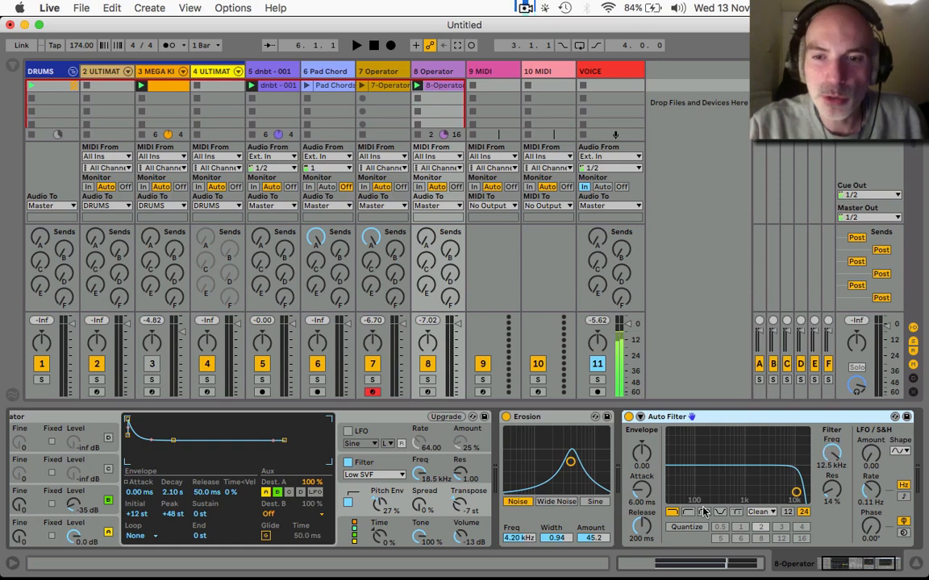
{"action": "left_click", "coordinate": [687, 513]}
{"action": "left_click_drag", "start_coordinate": [828, 459], "coordinate": [827, 556]}
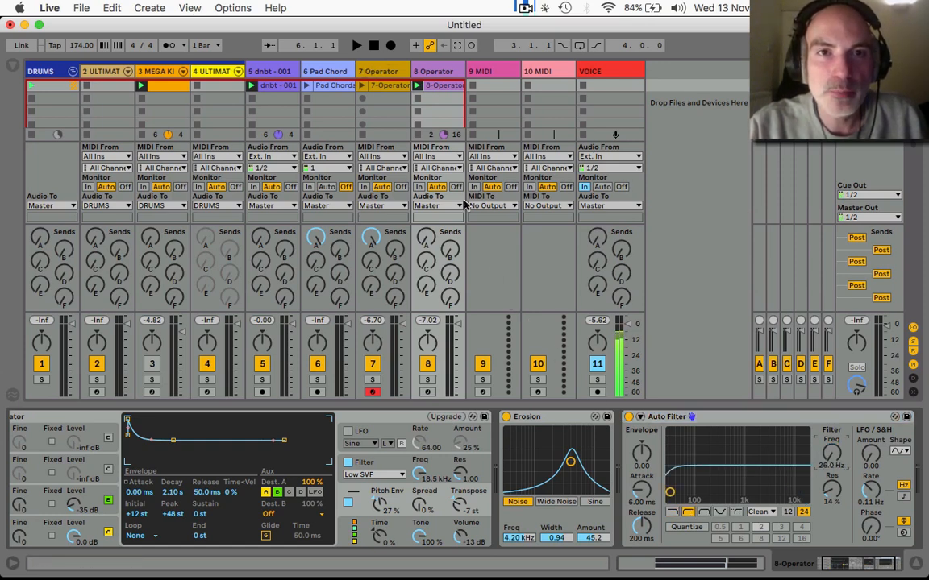
Sidechain the 8 Operator track's Auto Filter from 7-Operator, with envelope amount 127 and attack and release at 0.10 ms.
{"action": "left_click", "coordinate": [639, 416]}
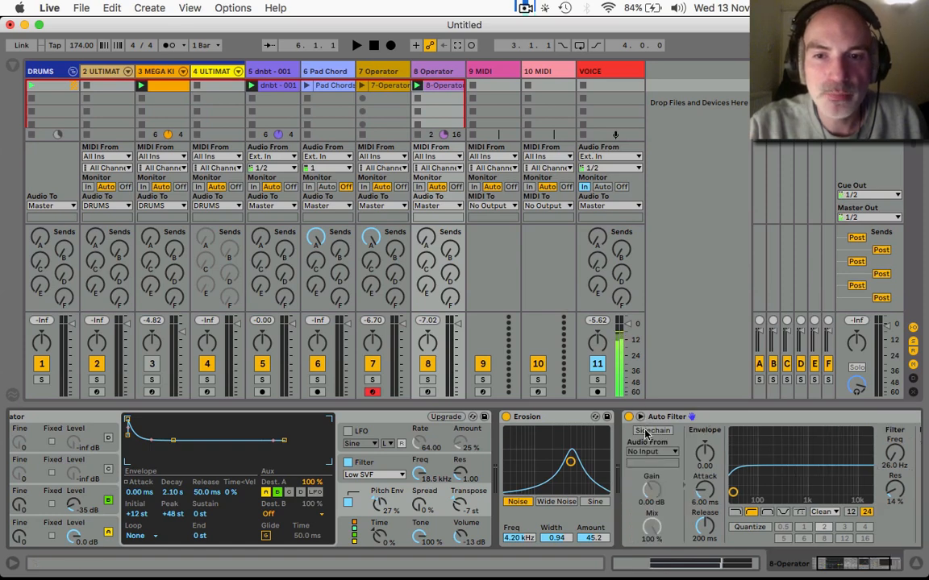
{"action": "left_click", "coordinate": [651, 451]}
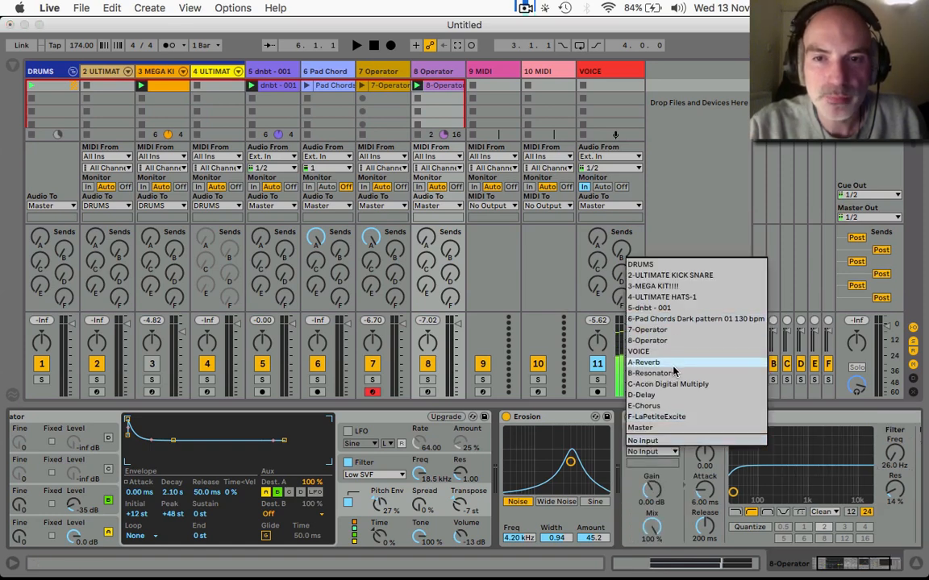
{"action": "key", "text": "Return"}
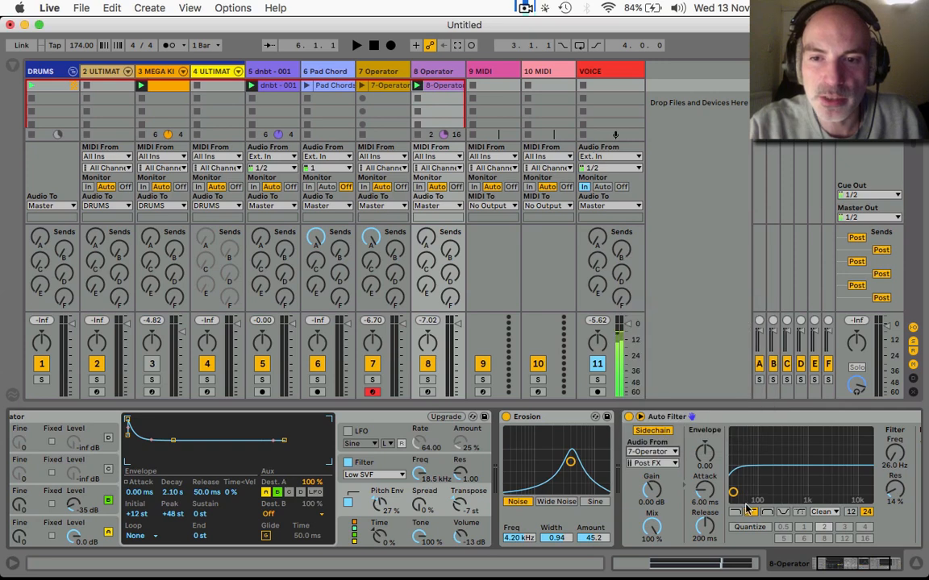
{"action": "scroll", "coordinate": [764, 496], "scroll_direction": "right", "scroll_amount": 3}
{"action": "left_click_drag", "start_coordinate": [595, 490], "coordinate": [597, 564]}
{"action": "left_click_drag", "start_coordinate": [597, 457], "coordinate": [596, 439]}
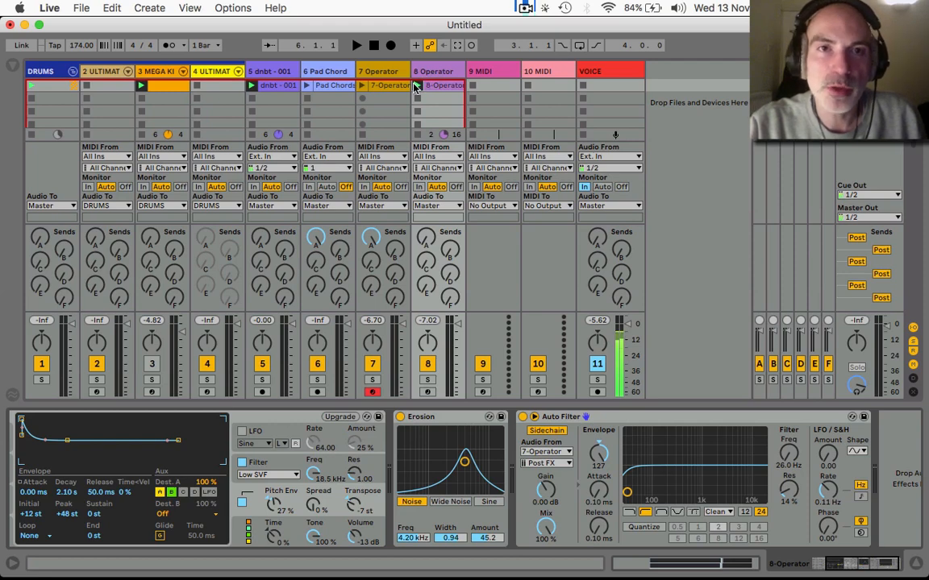
Raise the 7 Operator track's volume during playback, and set Auto Filter's sidechain gain to 5.27 dB.
{"action": "key", "text": "space"}
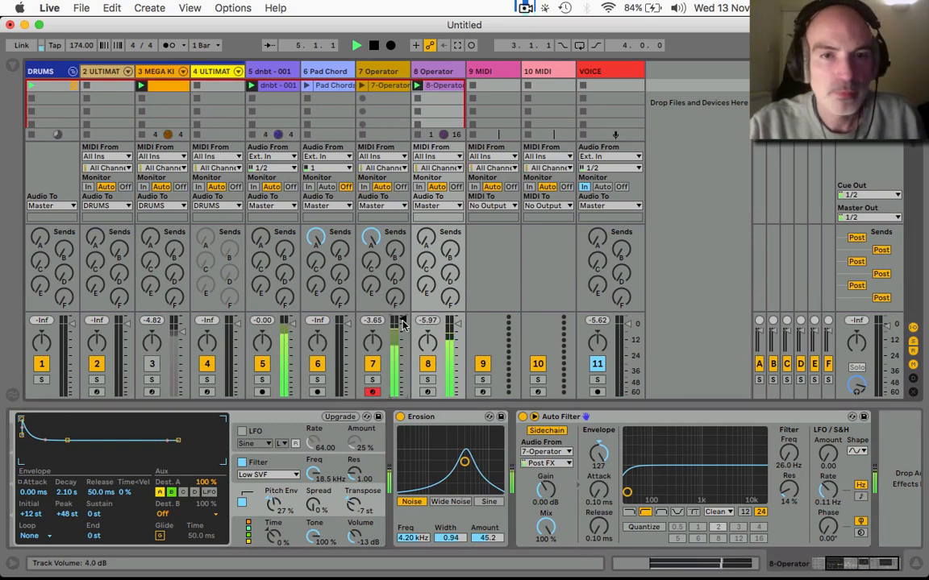
{"action": "left_click_drag", "start_coordinate": [403, 319], "coordinate": [403, 321]}
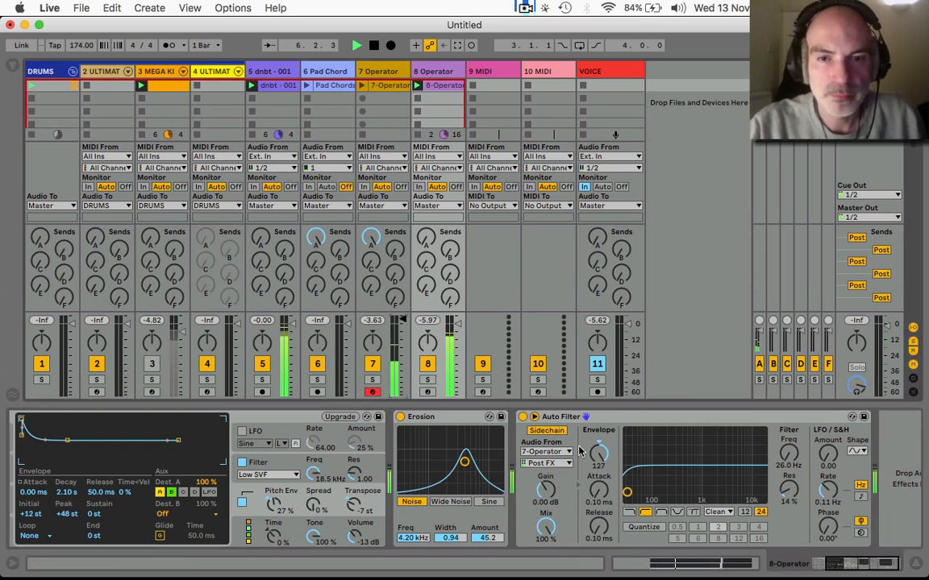
{"action": "key", "text": "space"}
{"action": "left_click_drag", "start_coordinate": [537, 496], "coordinate": [545, 489]}
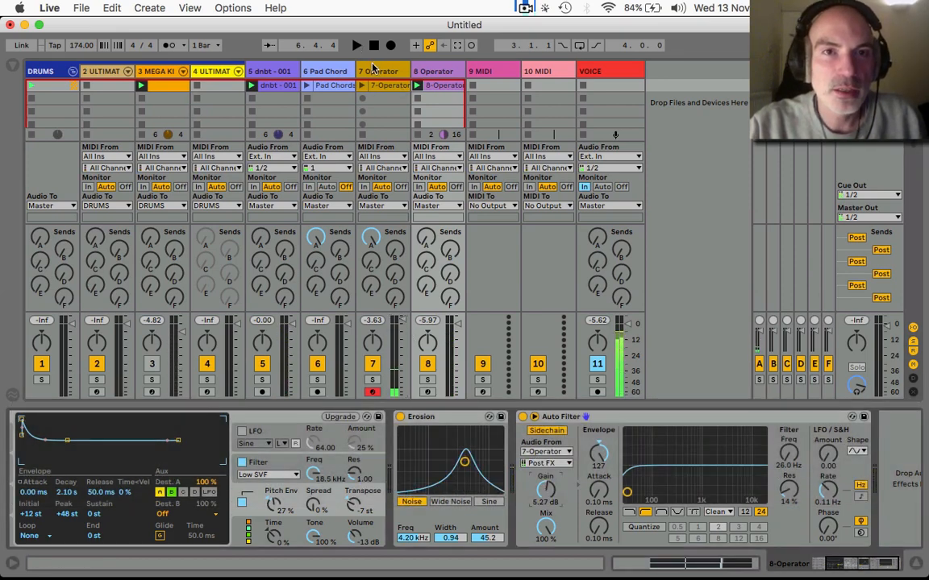
Swap the 7 Operator track's instrument for the LEAD great lead 2.adv preset after trying LEAD RITM.adv.
{"action": "left_click", "coordinate": [395, 312]}
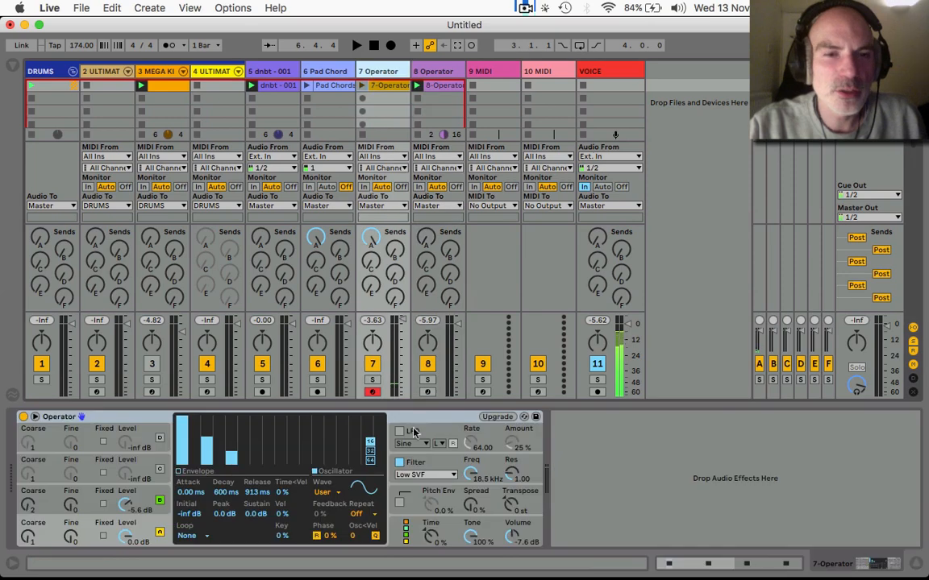
{"action": "left_click", "coordinate": [524, 417]}
{"action": "scroll", "coordinate": [270, 230], "scroll_direction": "down", "scroll_amount": 15}
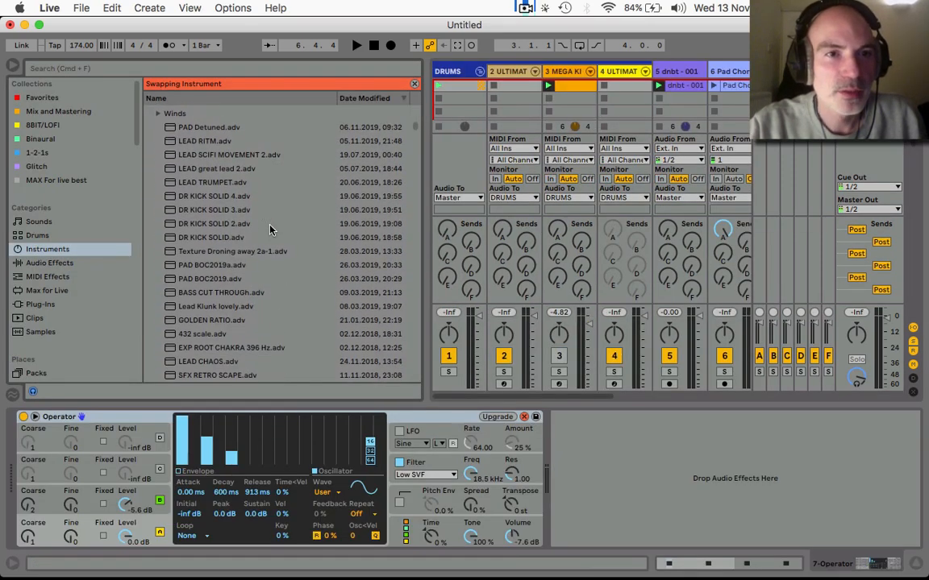
{"action": "double_click", "coordinate": [207, 135]}
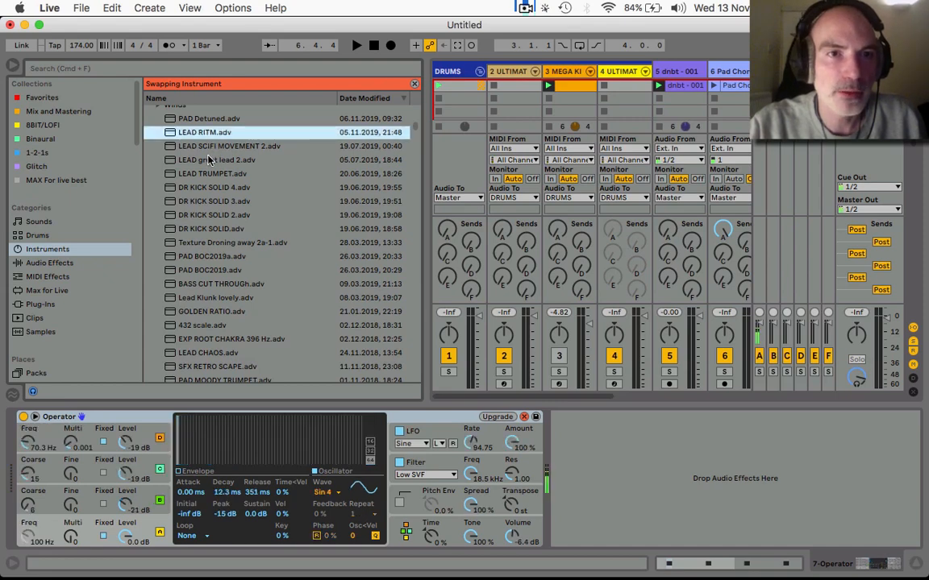
{"action": "left_click", "coordinate": [208, 159]}
{"action": "double_click", "coordinate": [208, 159]}
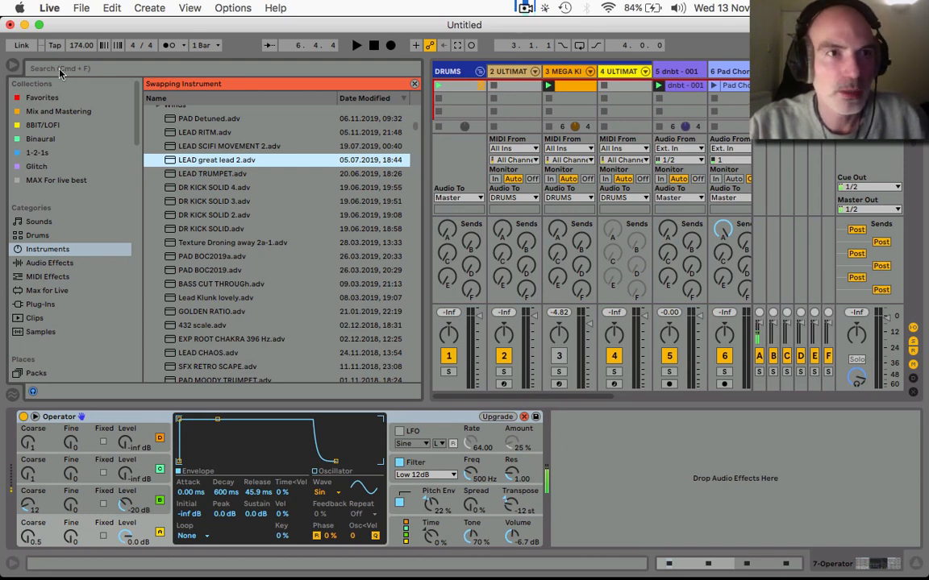
{"action": "left_click", "coordinate": [13, 68]}
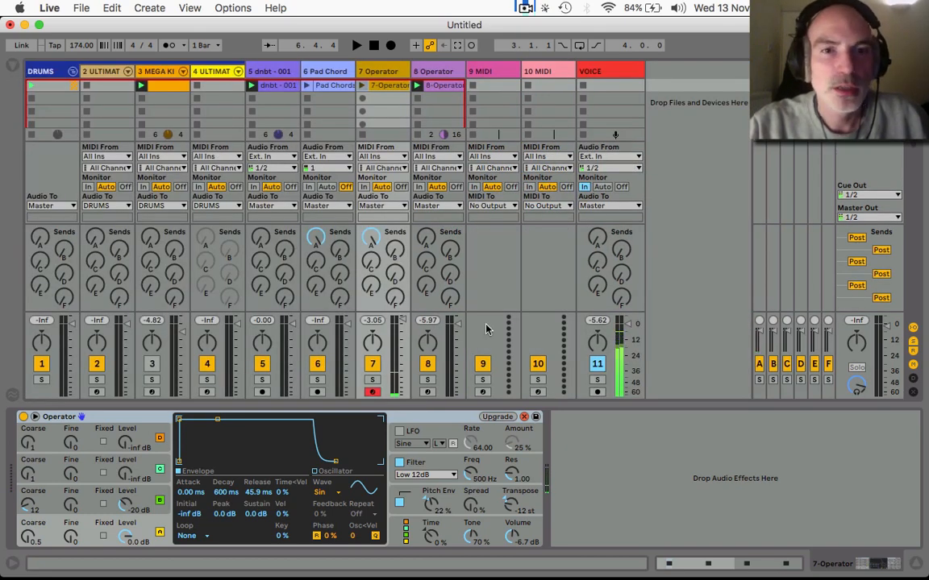
{"action": "key", "text": "super+alt+b"}
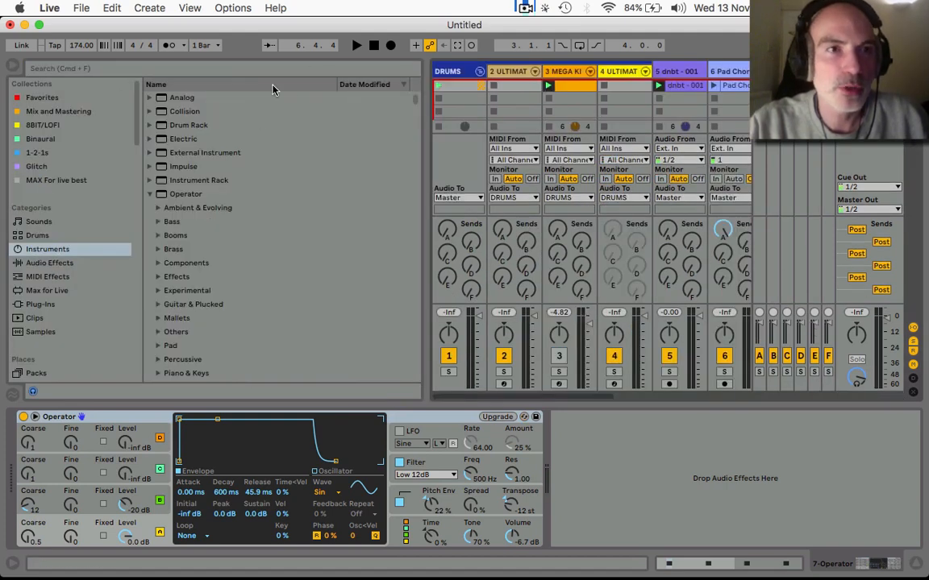
{"action": "left_click", "coordinate": [13, 69]}
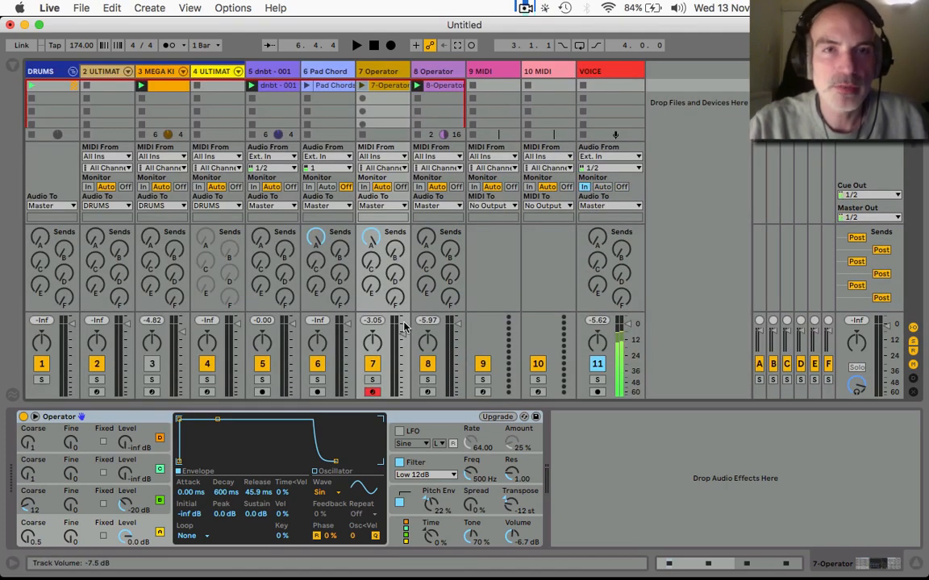
Capture the F2 notes played over the loop into a new 7 Operator clip and nudge its first note slightly earlier.
{"action": "key", "text": "space"}
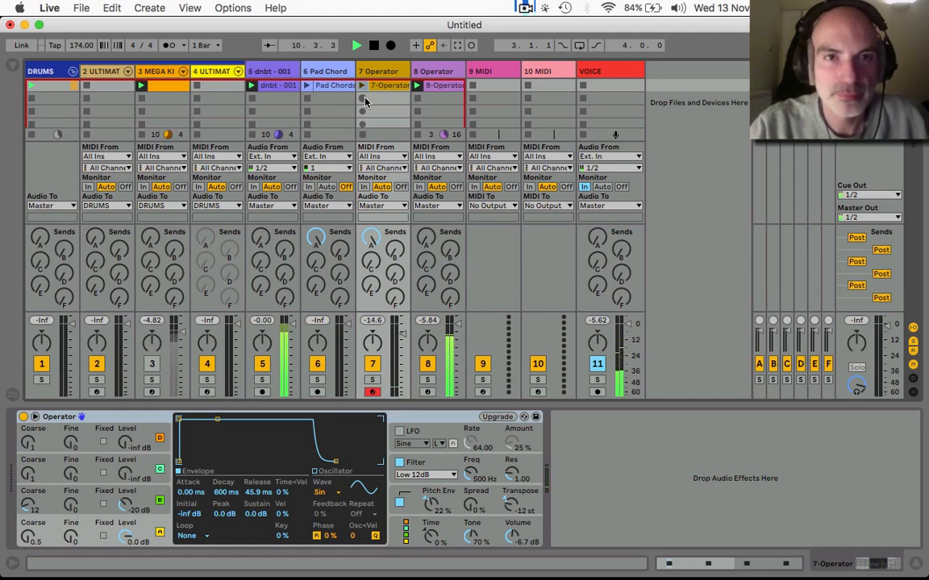
{"action": "left_click", "coordinate": [456, 46]}
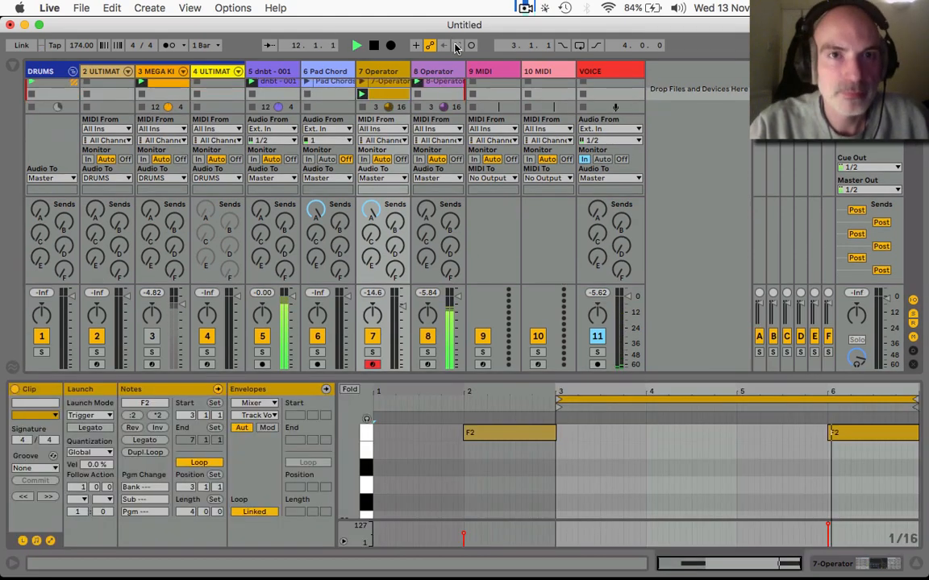
{"action": "key", "text": "space"}
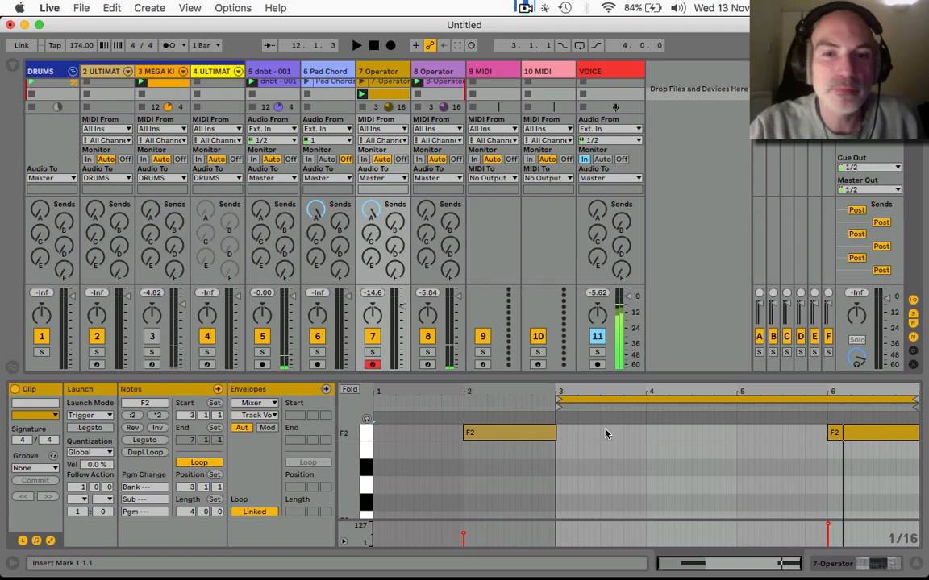
{"action": "left_click", "coordinate": [545, 434]}
{"action": "key", "text": "Left"}
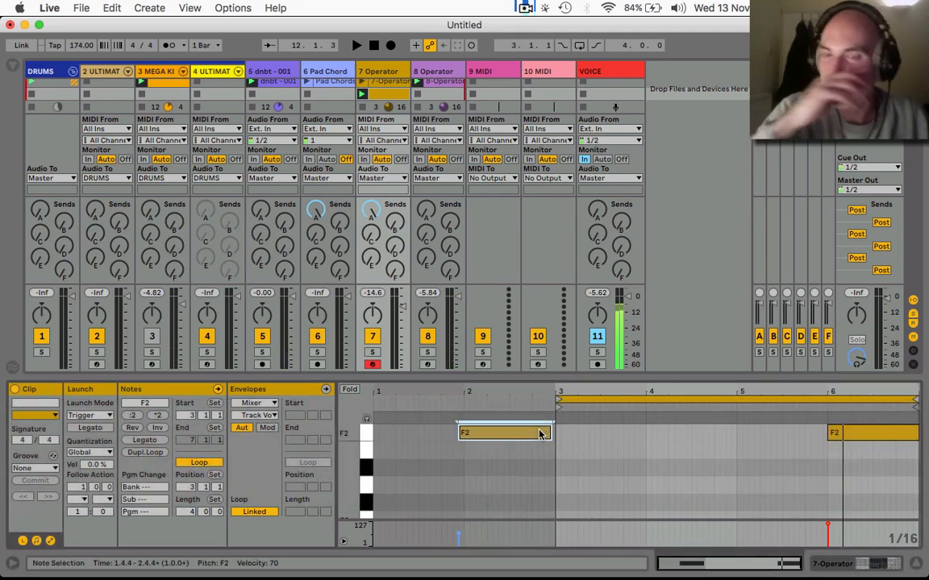
Load the Operator preset LEAD Modern 21.adv onto the 9 MIDI track, and set its volume to -11 dB and tone to 61%.
{"action": "left_click", "coordinate": [423, 71]}
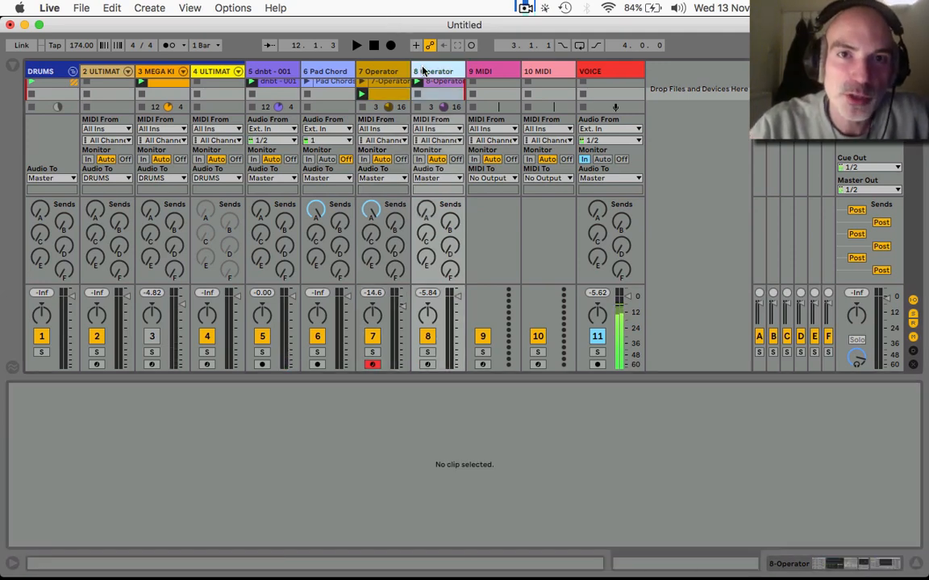
{"action": "left_click", "coordinate": [787, 561]}
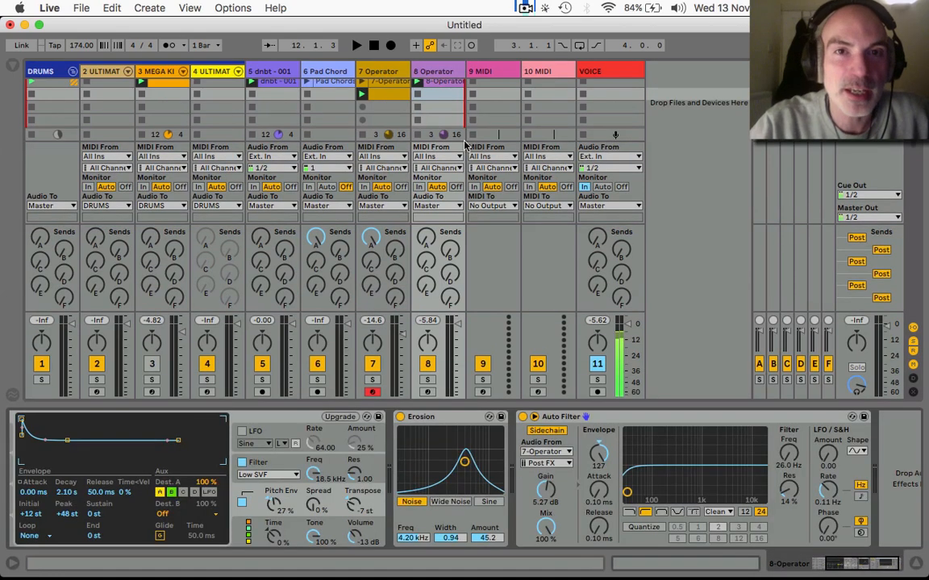
{"action": "left_click", "coordinate": [476, 70]}
{"action": "left_click", "coordinate": [13, 67]}
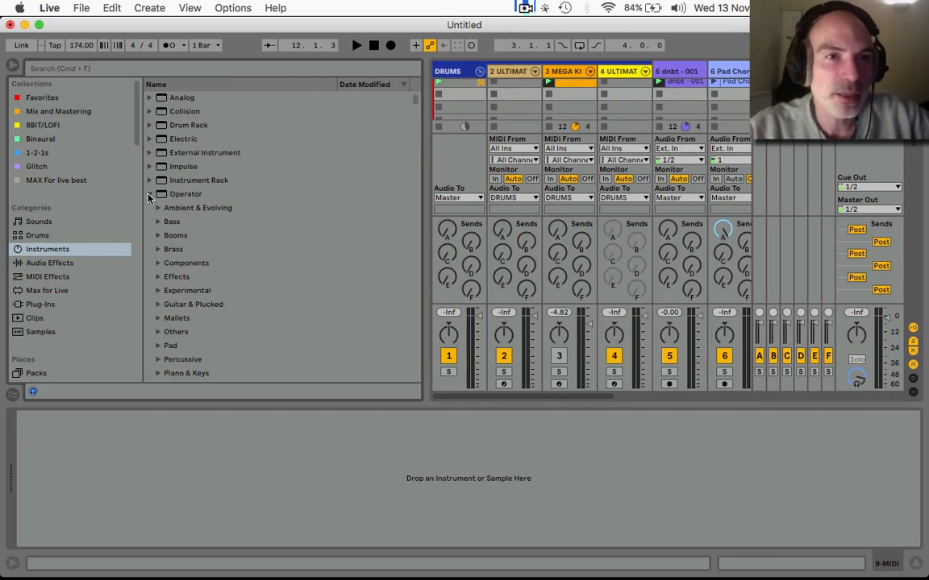
{"action": "left_click", "coordinate": [526, 8]}
{"action": "left_click", "coordinate": [185, 193]}
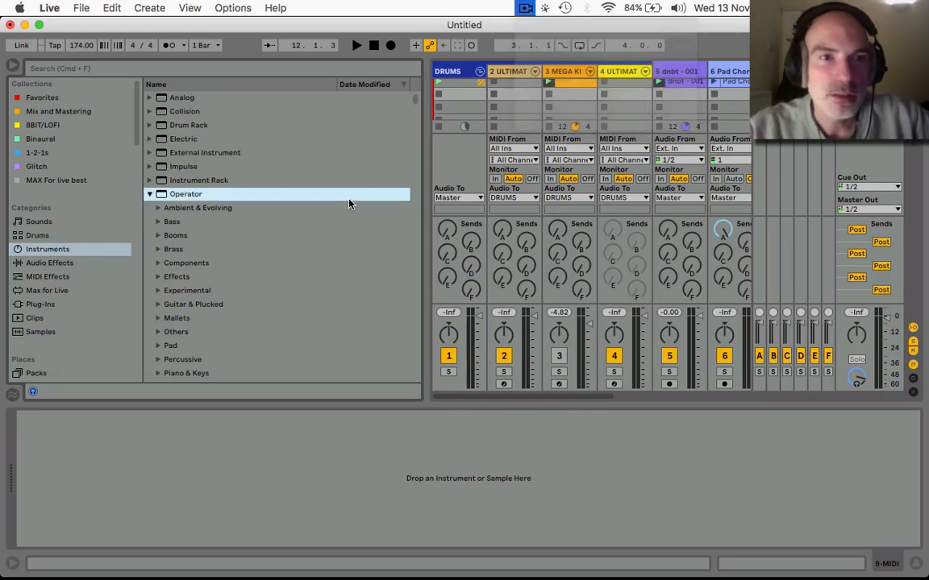
{"action": "scroll", "coordinate": [170, 266], "scroll_direction": "down", "scroll_amount": 10}
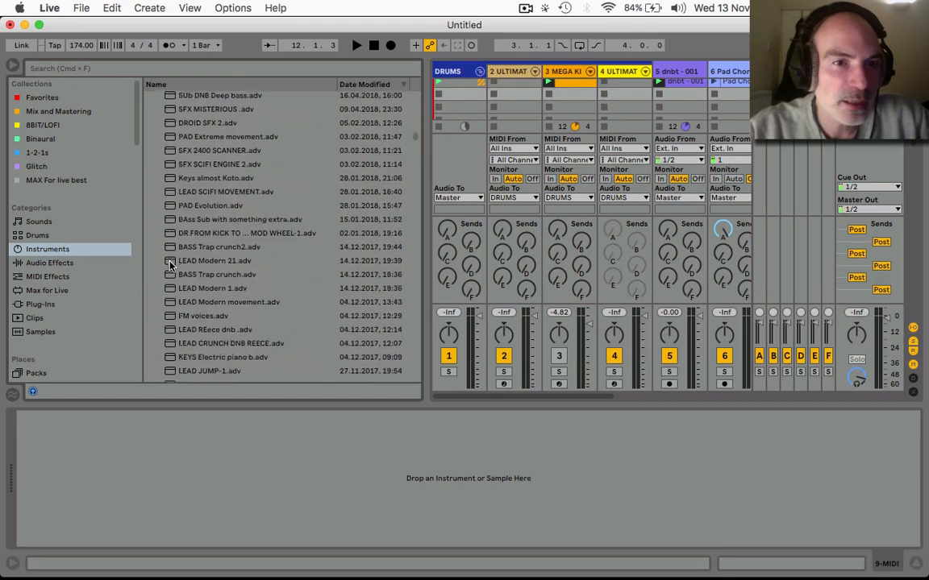
{"action": "scroll", "coordinate": [401, 352], "scroll_direction": "up", "scroll_amount": 2}
{"action": "scroll", "coordinate": [661, 173], "scroll_direction": "right", "scroll_amount": 5}
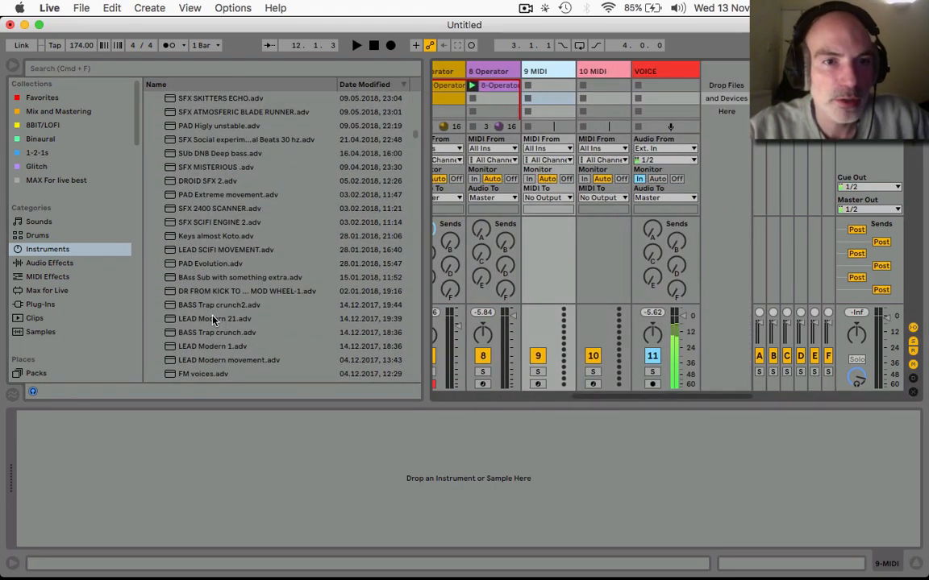
{"action": "left_click_drag", "start_coordinate": [216, 318], "coordinate": [539, 97]}
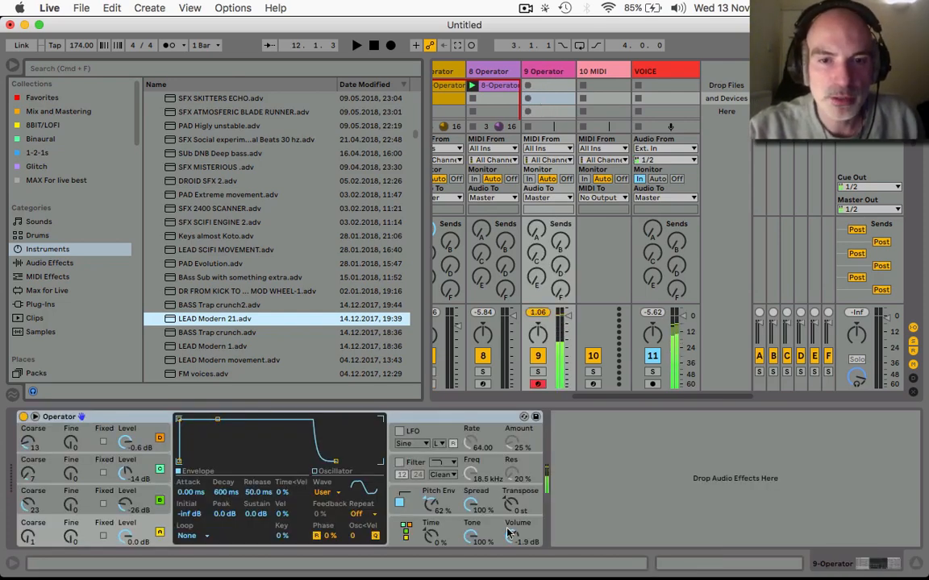
{"action": "left_click_drag", "start_coordinate": [510, 533], "coordinate": [473, 536]}
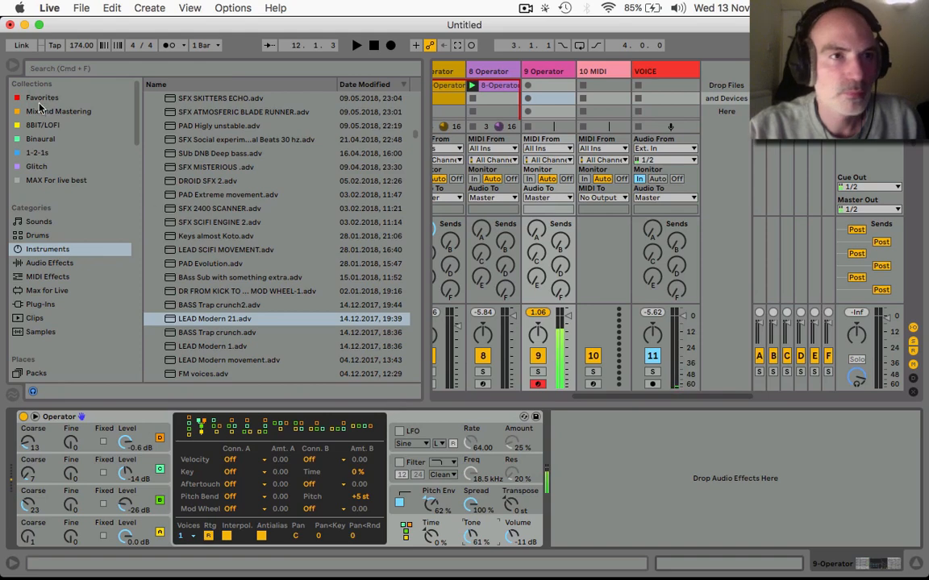
{"action": "left_click", "coordinate": [14, 68]}
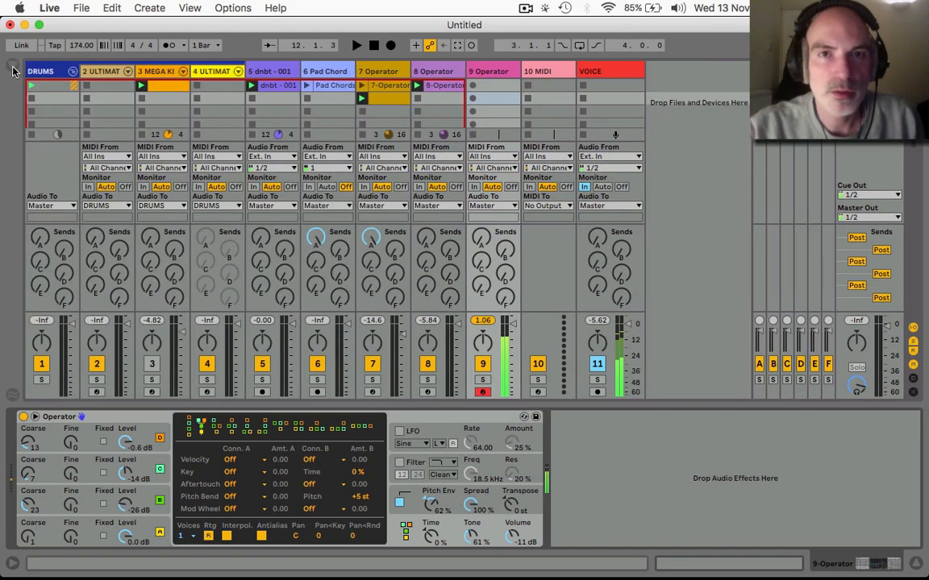
Duplicate Auto Filter at the end of the 8 Operator track's device chain and set the copy's sidechain source to 9-Operator.
{"action": "left_click", "coordinate": [433, 73]}
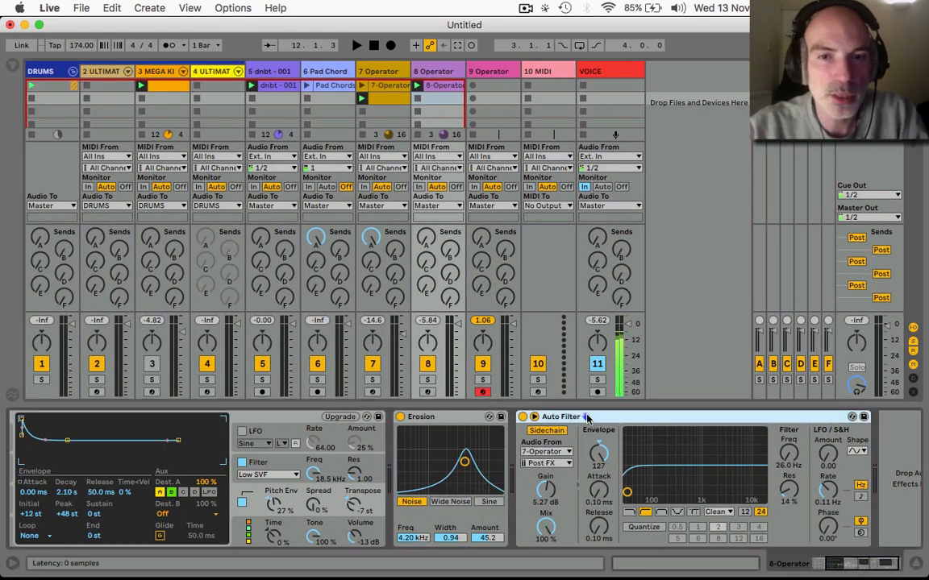
{"action": "left_click_drag", "start_coordinate": [586, 417], "coordinate": [852, 444]}
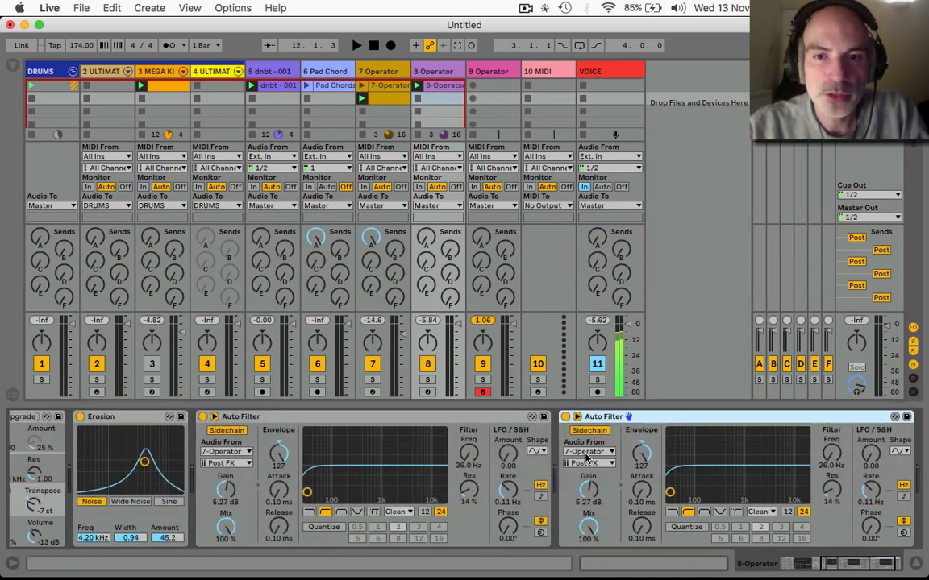
{"action": "left_click", "coordinate": [587, 451]}
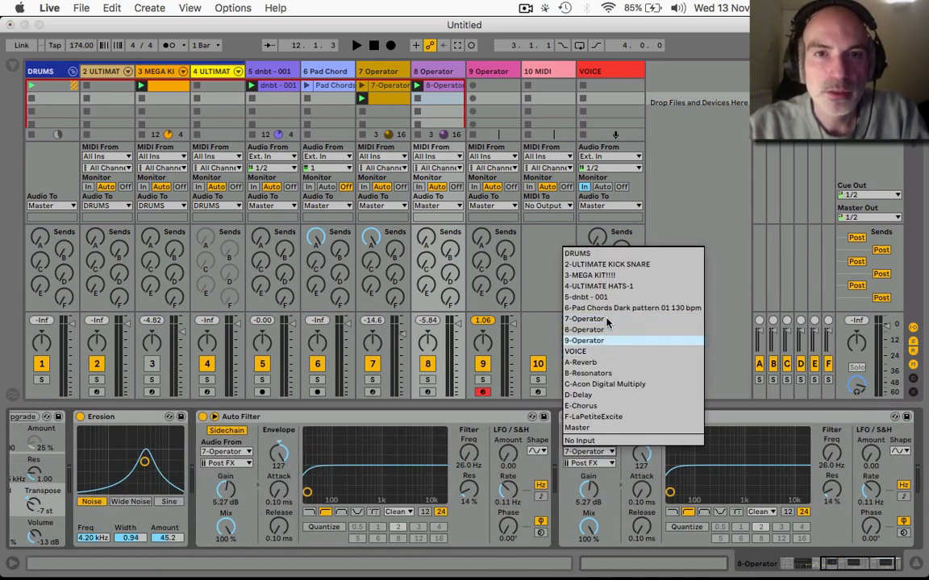
{"action": "left_click", "coordinate": [610, 343]}
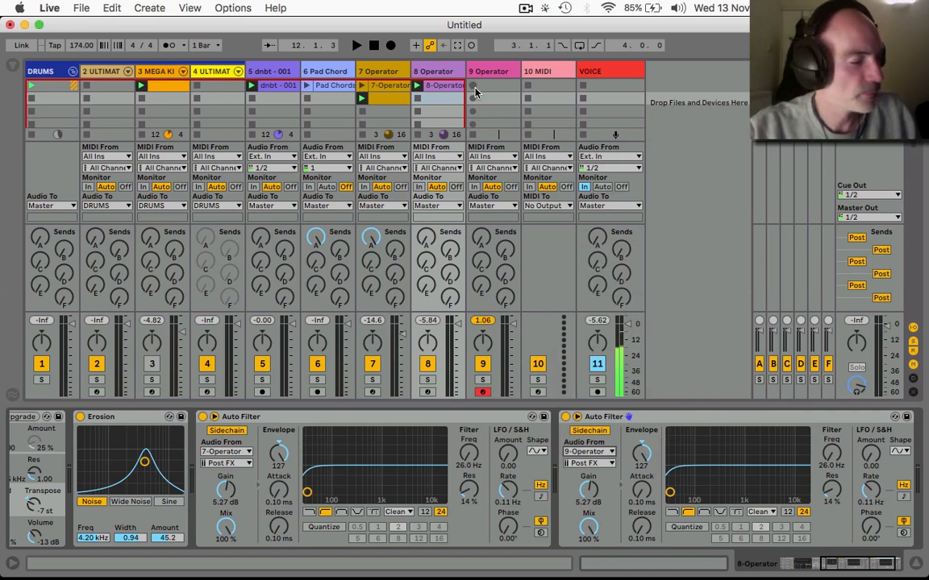
Set the 9 Operator track's send A to 0.0 dB while auditioning the mix, and select the track's first clip slot.
{"action": "key", "text": "space"}
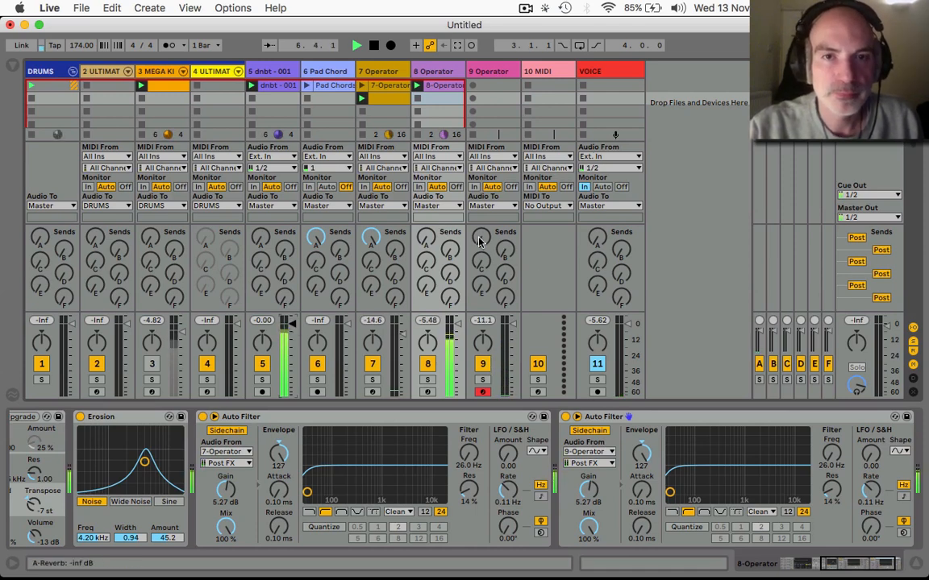
{"action": "left_click_drag", "start_coordinate": [481, 236], "coordinate": [482, 201]}
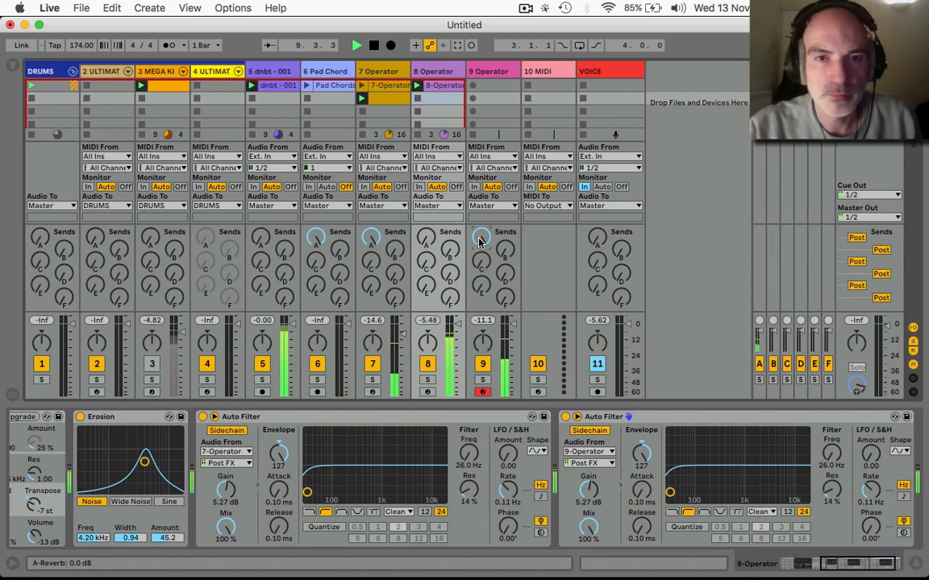
{"action": "key", "text": "space"}
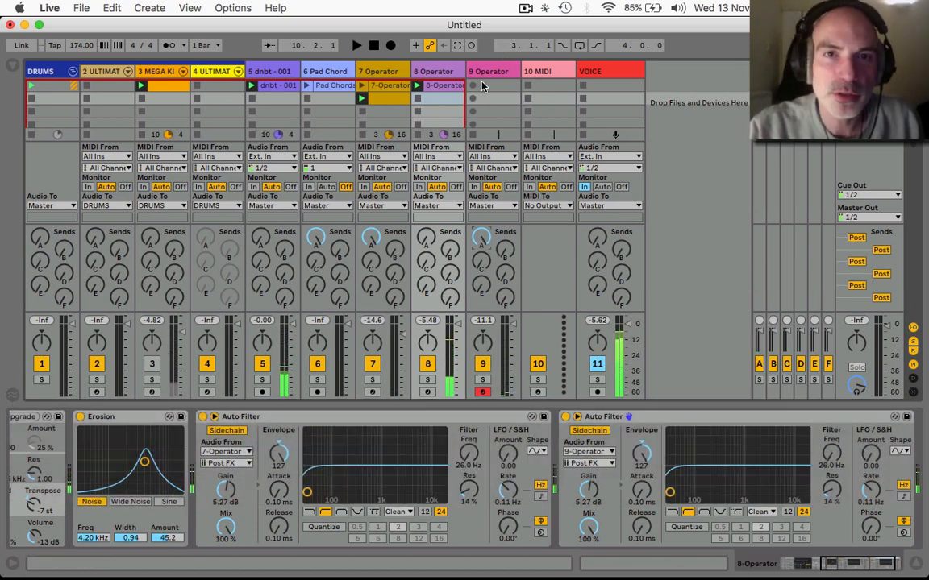
{"action": "left_click", "coordinate": [476, 86]}
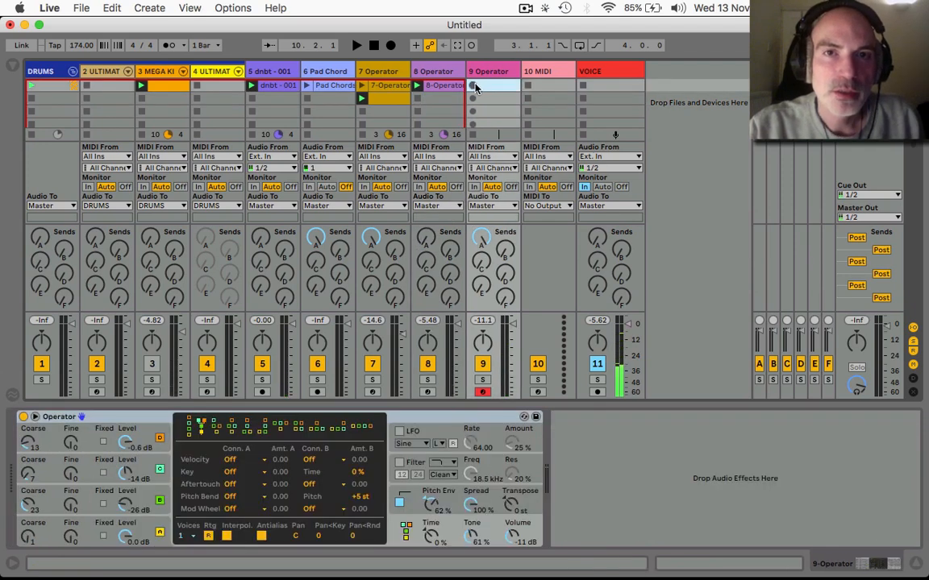
Record a D0 note into a new clip in the 9 Operator track's first slot and move the note to the clip's start.
{"action": "left_click", "coordinate": [474, 86]}
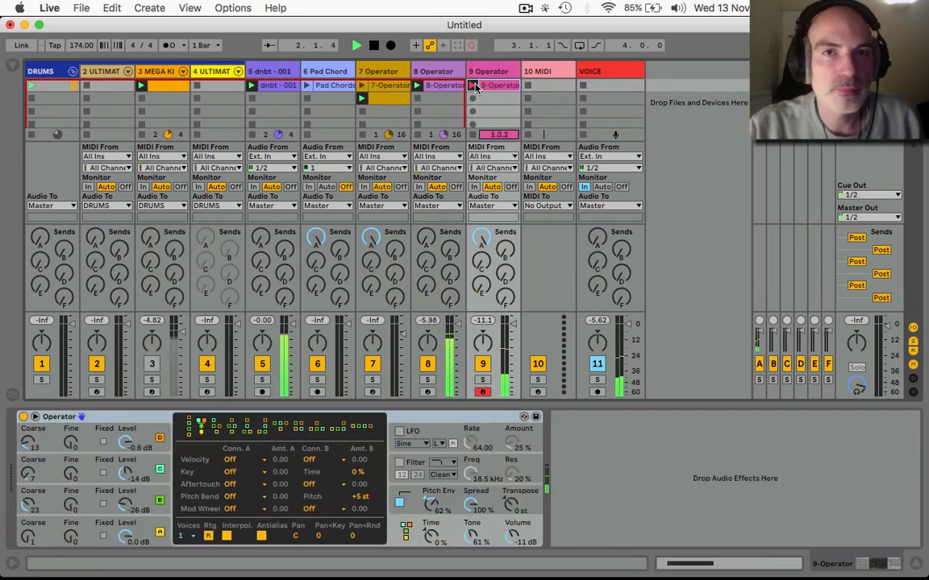
{"action": "key", "text": "space"}
{"action": "double_click", "coordinate": [483, 85]}
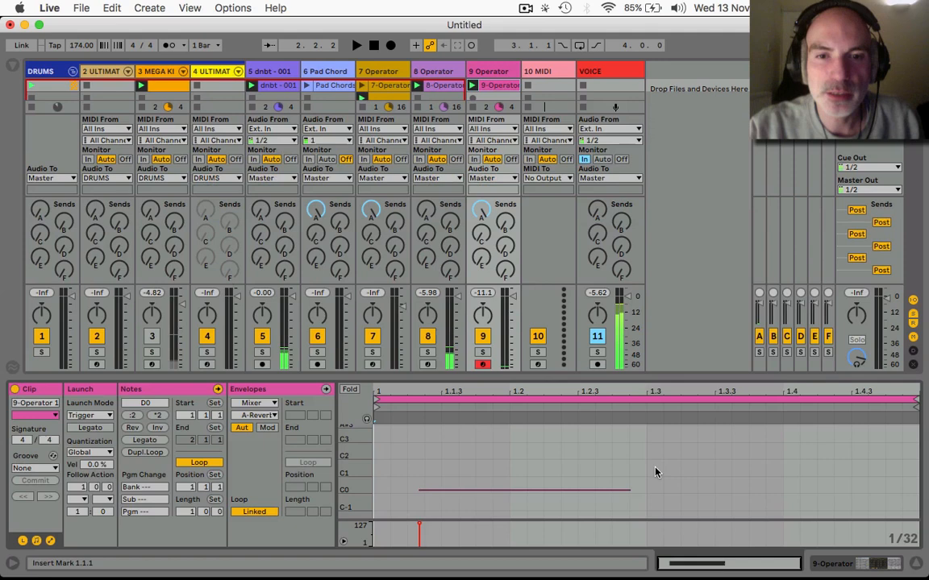
{"action": "left_click", "coordinate": [552, 488]}
{"action": "key", "text": "Left"}
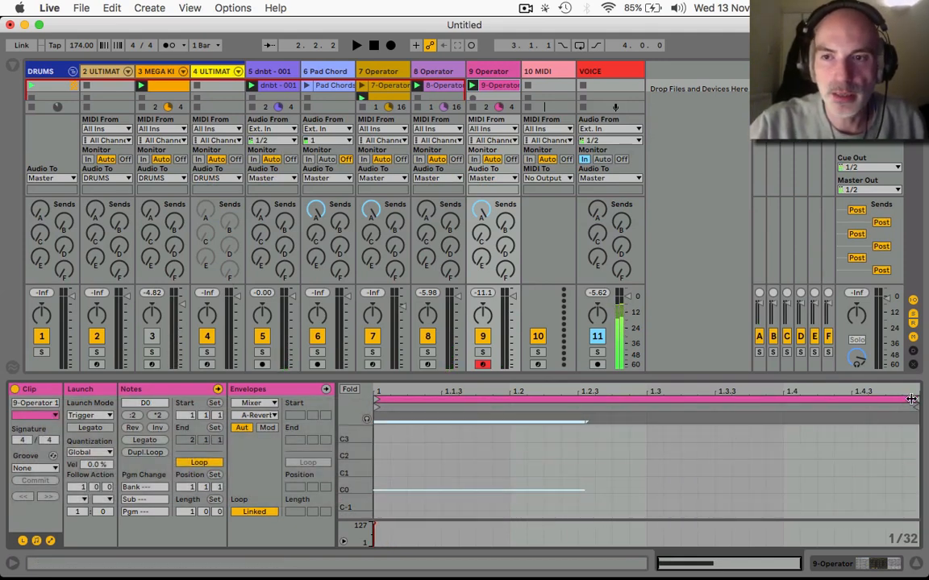
Extend the new 9 Operator clip's loop to 2 bars and audition it with the other tracks.
{"action": "left_click_drag", "start_coordinate": [913, 399], "coordinate": [773, 432]}
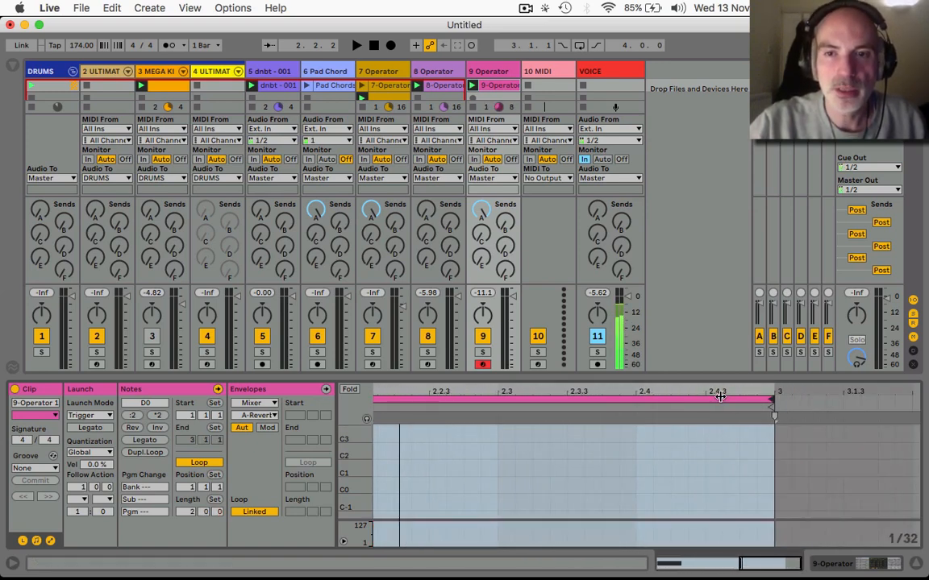
{"action": "left_click_drag", "start_coordinate": [719, 394], "coordinate": [833, 392]}
{"action": "key", "text": "space"}
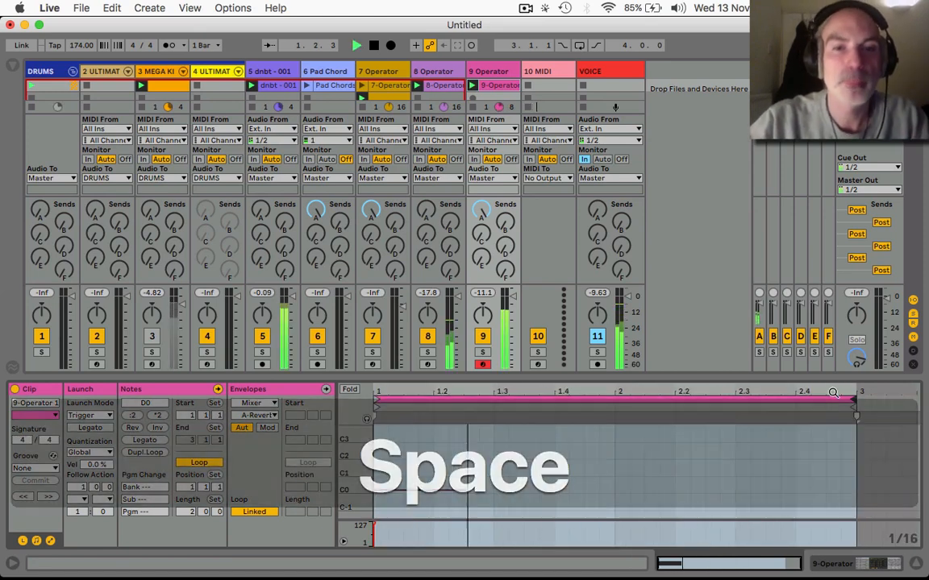
{"action": "key", "text": "space"}
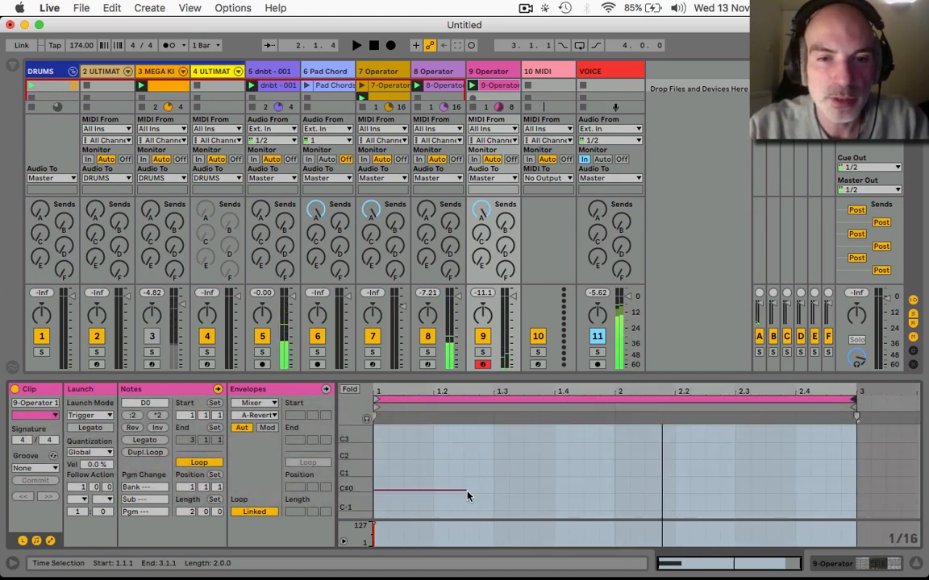
Shorten the clip's D0 note to end at 1.1.4 and audition the result.
{"action": "left_click", "coordinate": [463, 490]}
{"action": "left_click_drag", "start_coordinate": [463, 491], "coordinate": [417, 495]}
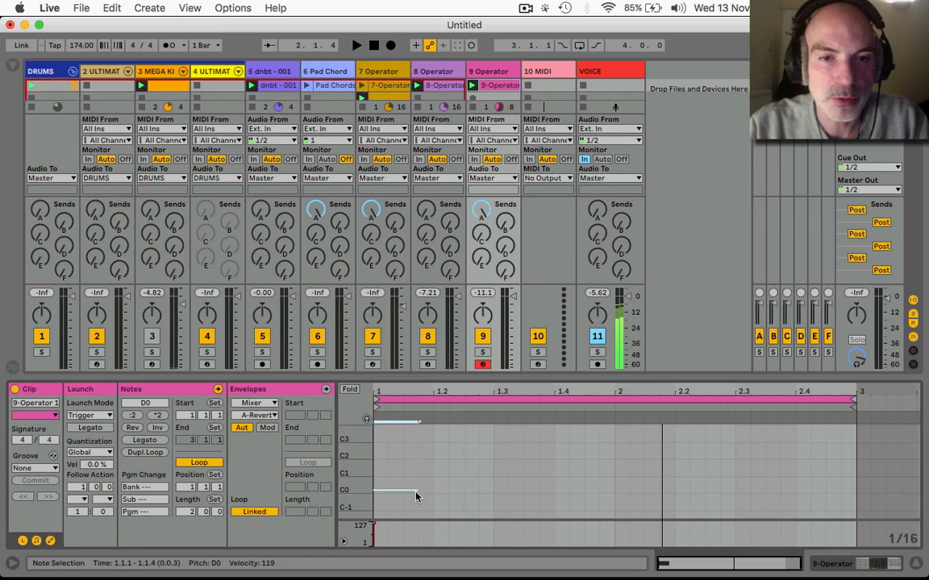
{"action": "key", "text": "space"}
{"action": "key", "text": "space"}
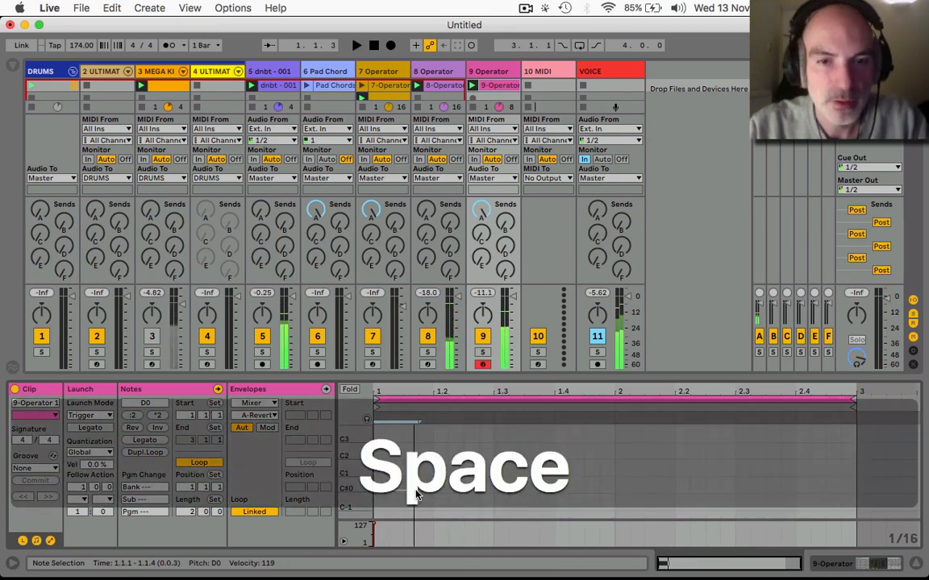
{"action": "left_click_drag", "start_coordinate": [418, 492], "coordinate": [436, 495]}
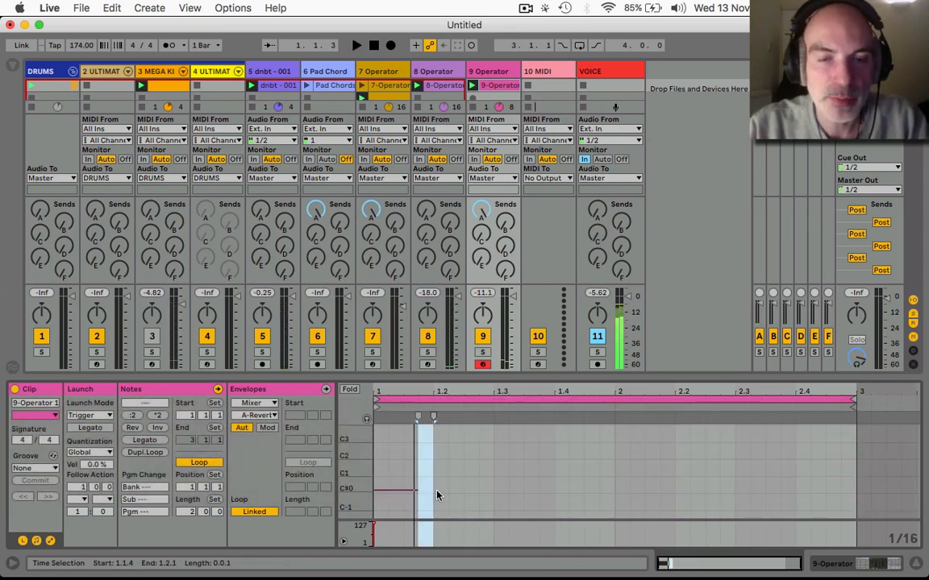